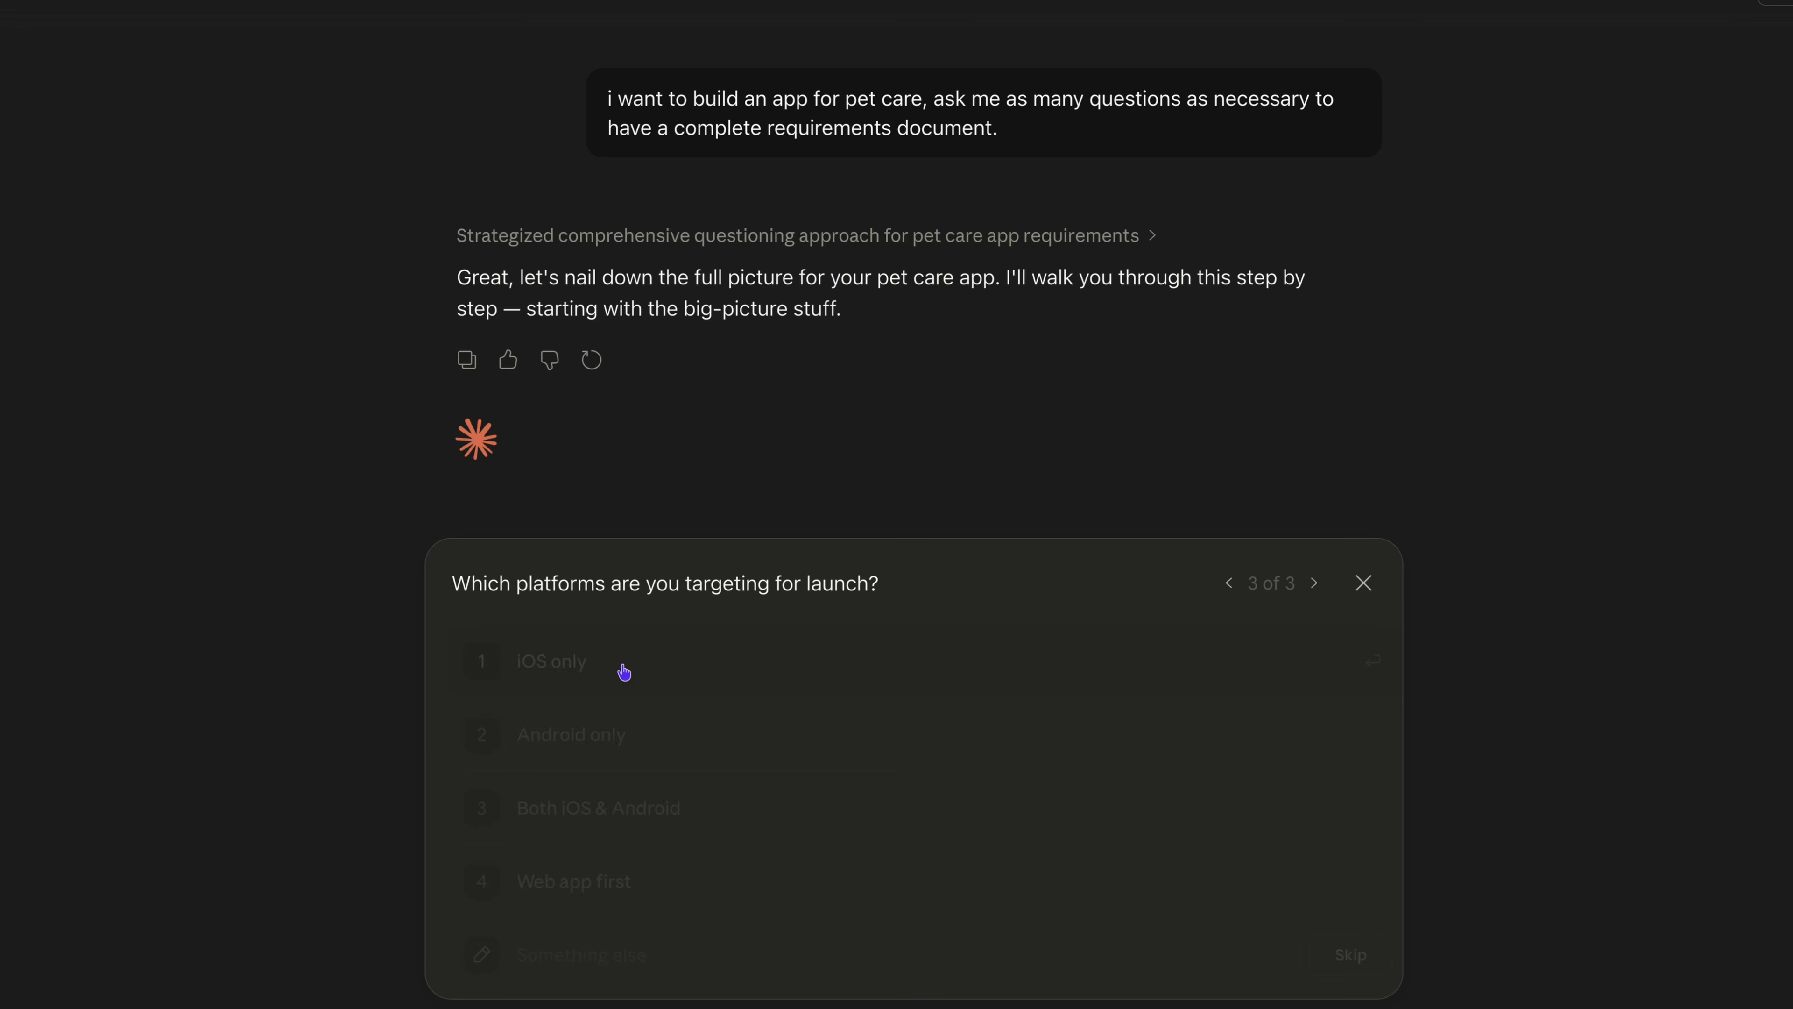
Answer the scope questions with web app first, the four selected MVP features, dogs & cats, and multiple pets per account.
click(593, 877)
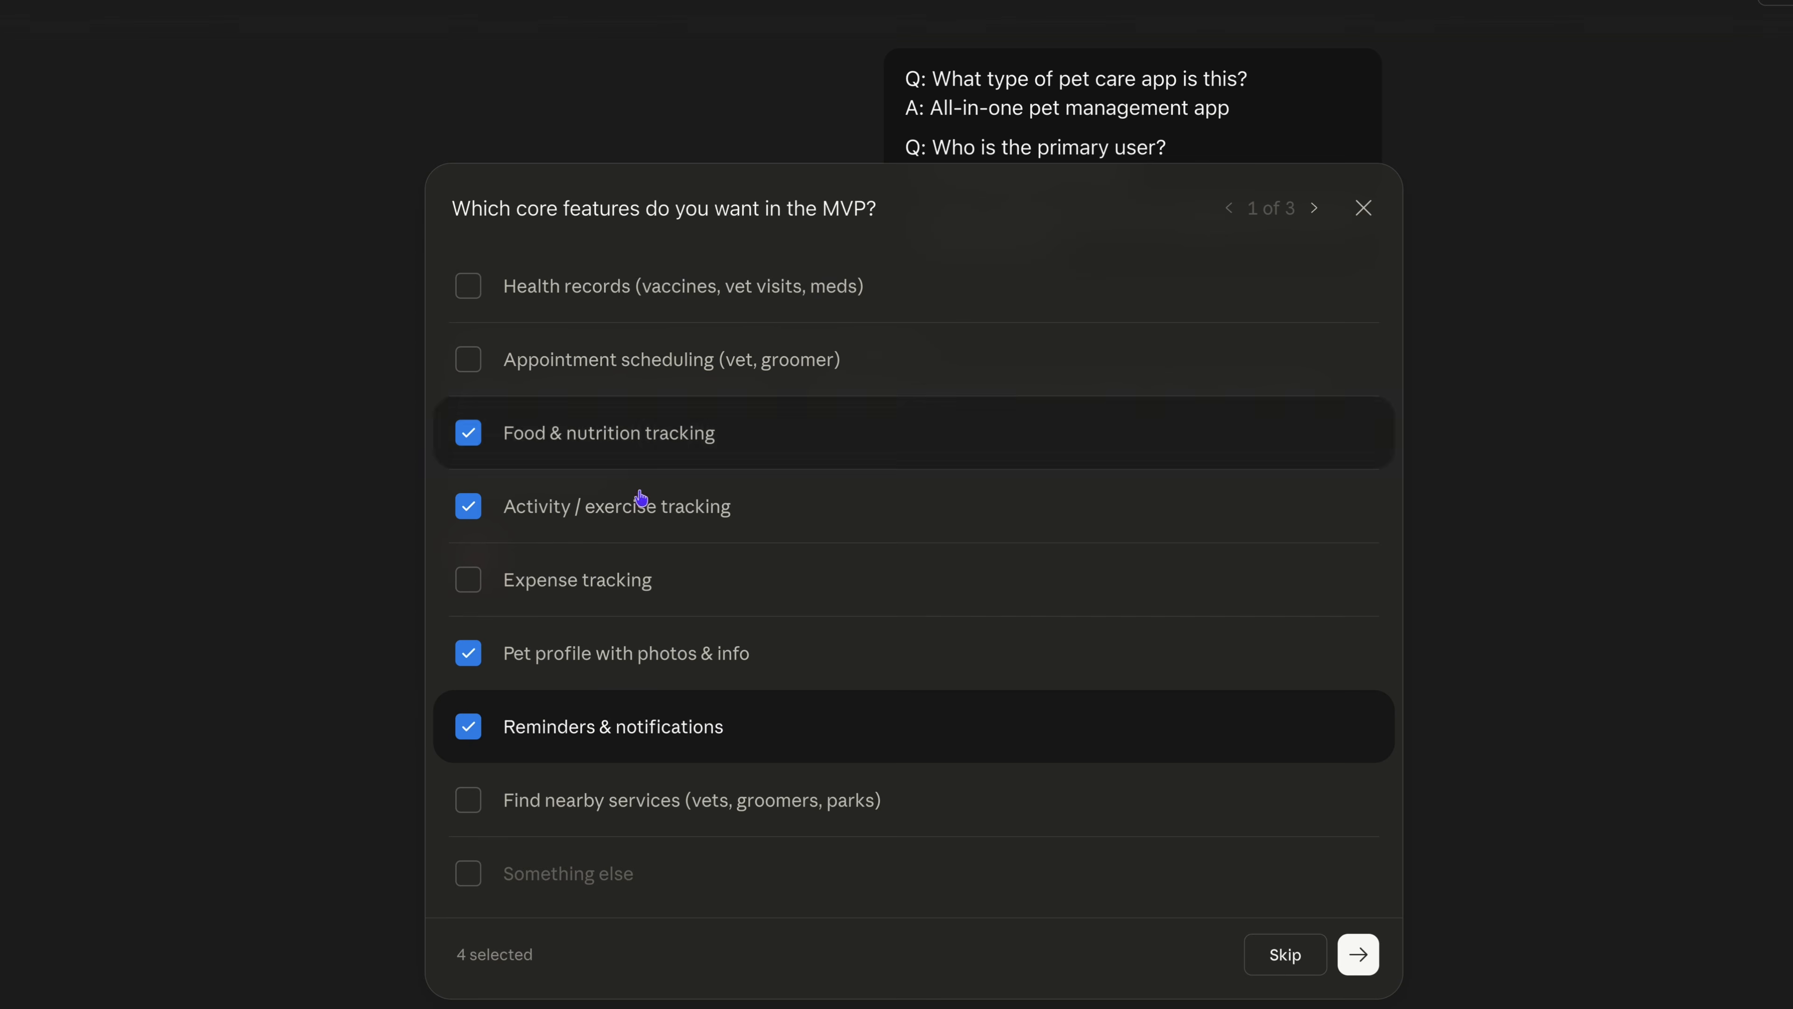
click(1357, 955)
click(946, 742)
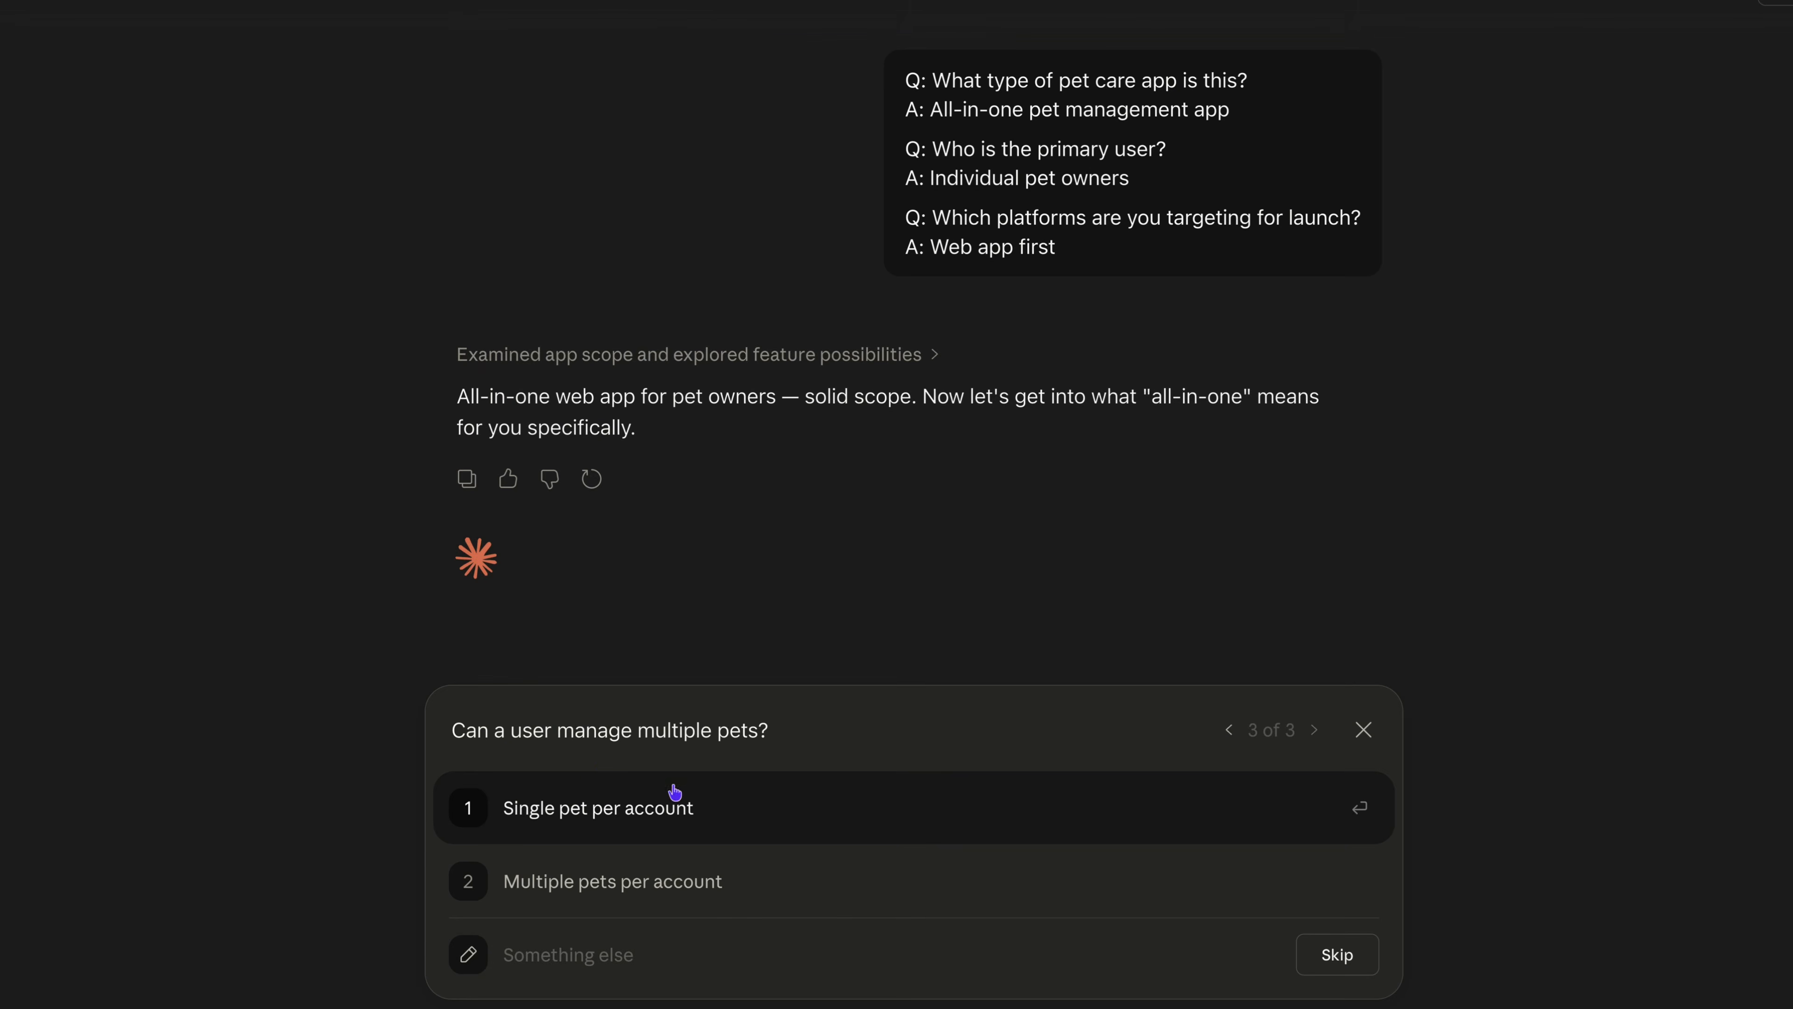
click(699, 883)
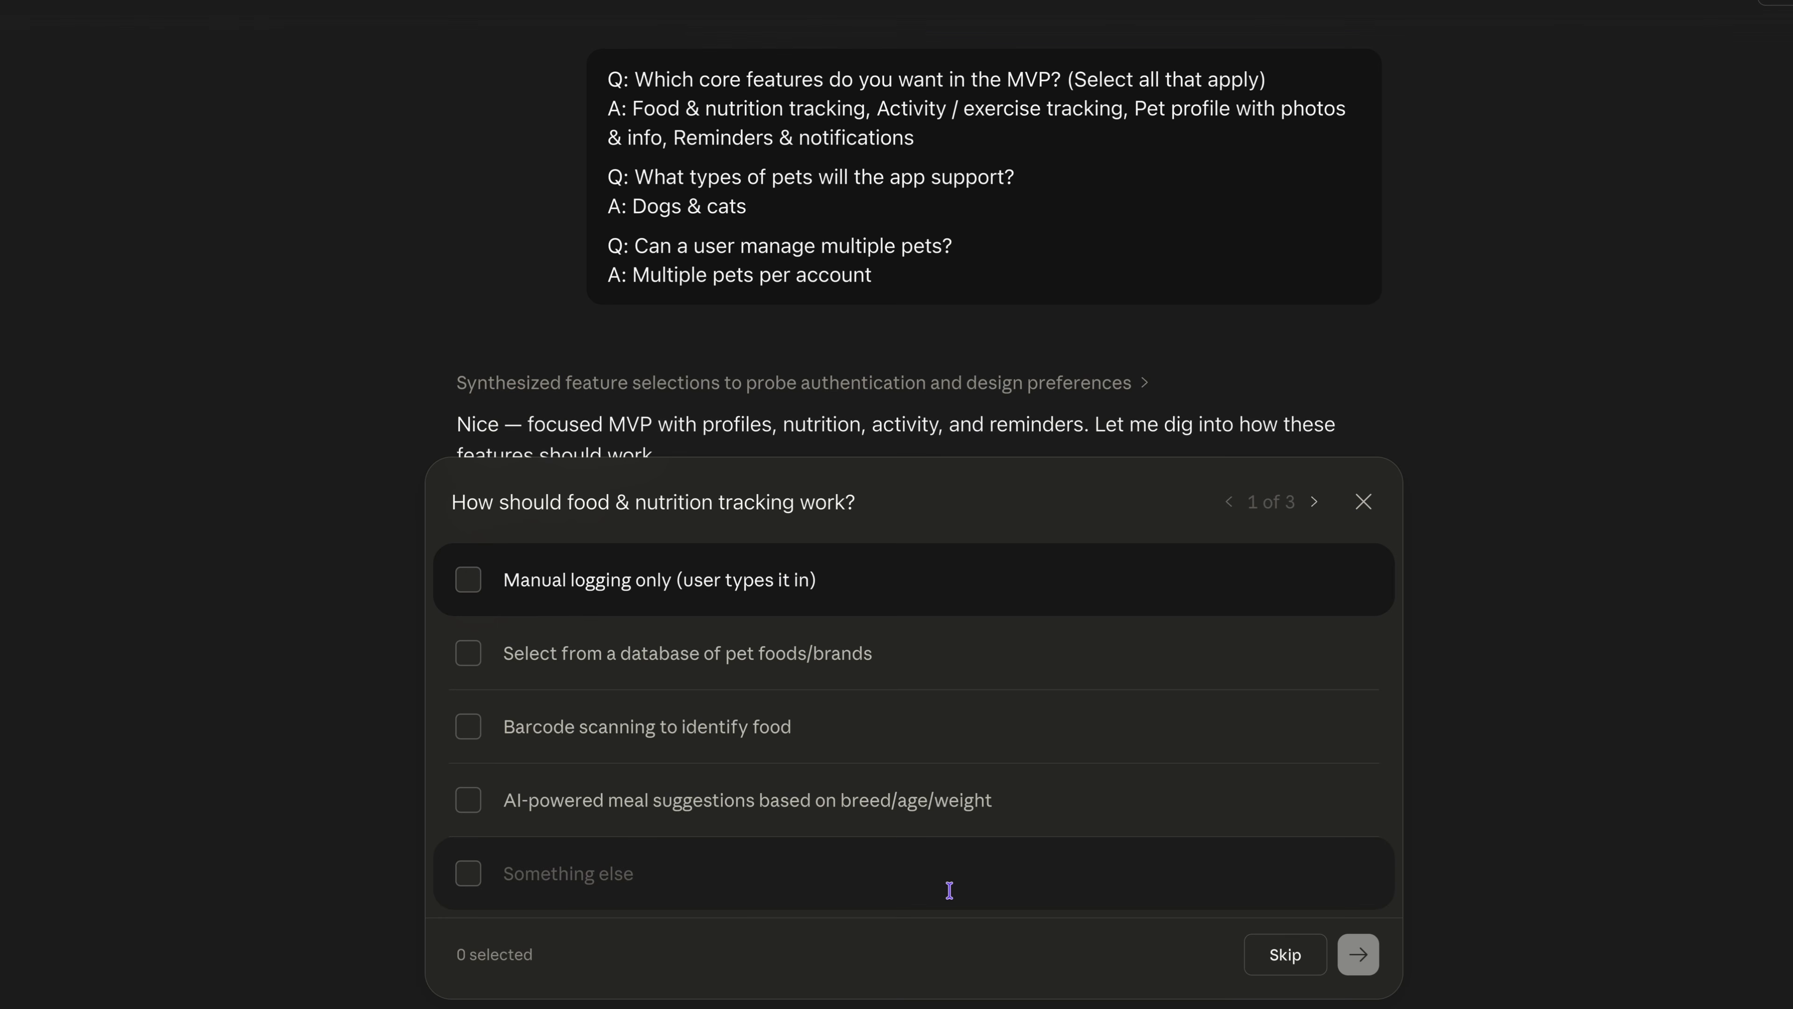
Answer the tracking questions with manual food logging plus AI-powered meal suggestions, manual activity entry, and push notification reminders.
click(561, 604)
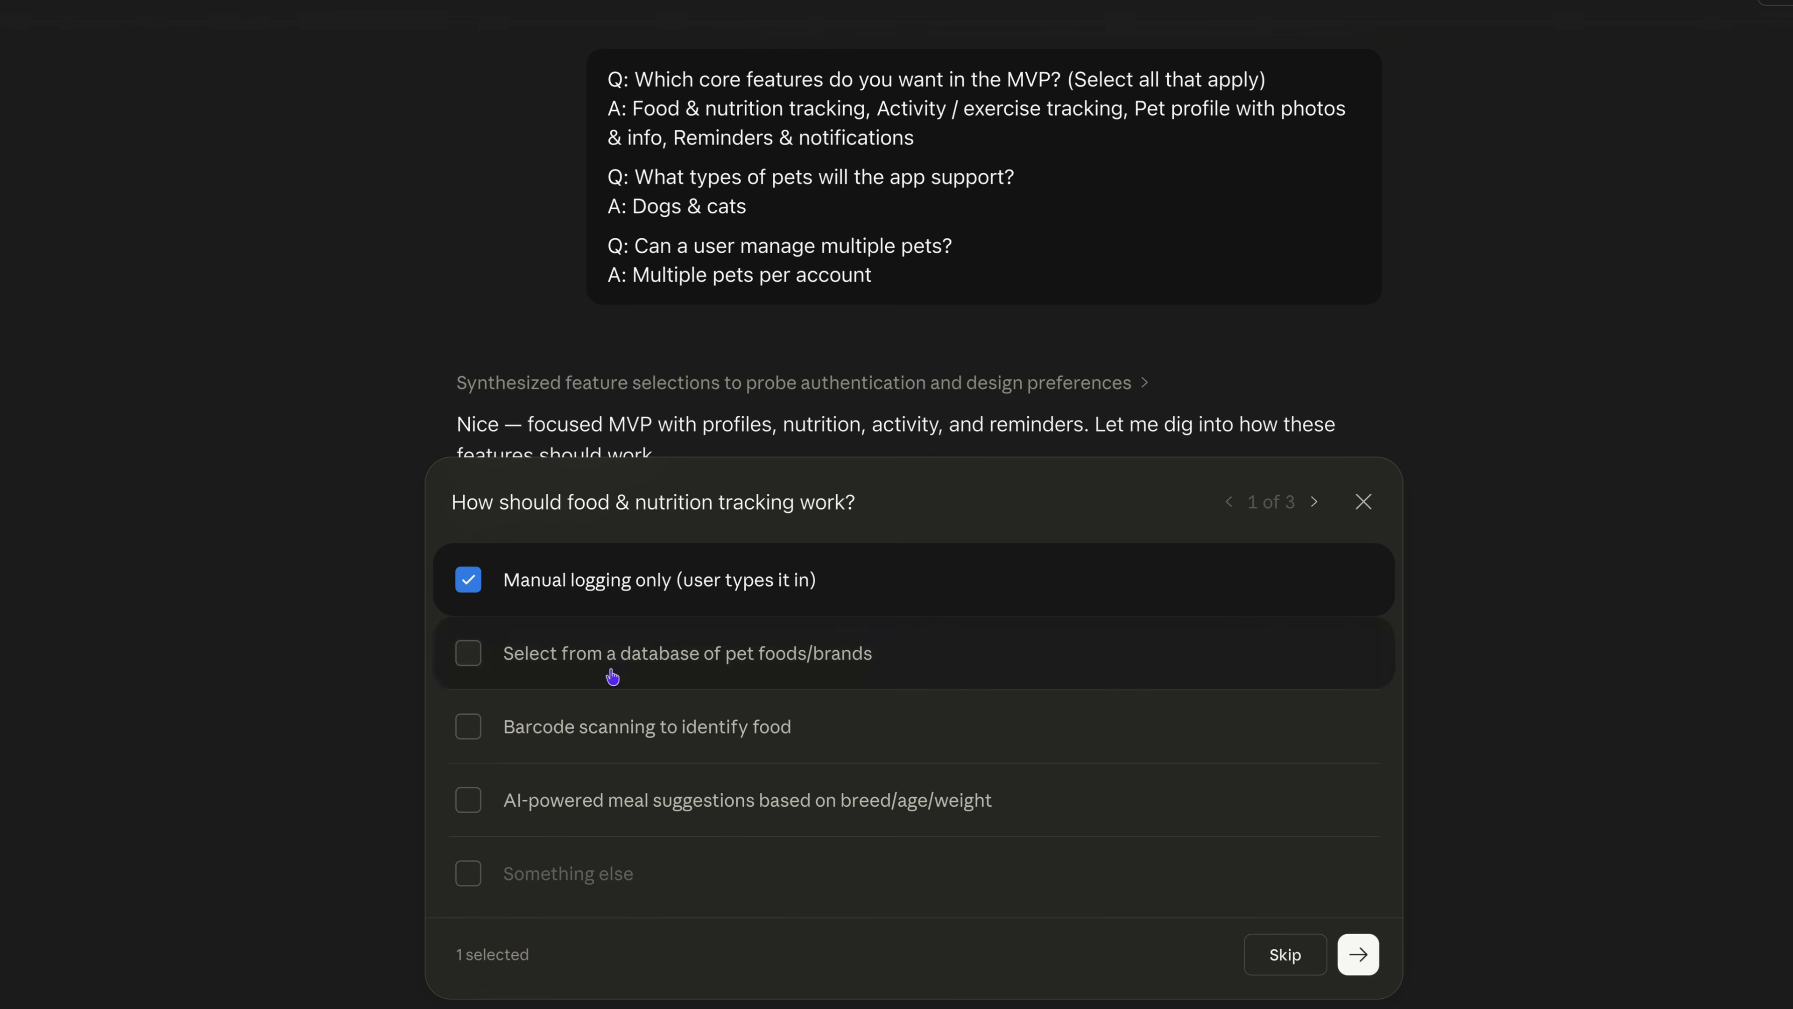
click(985, 806)
click(1357, 955)
click(1360, 958)
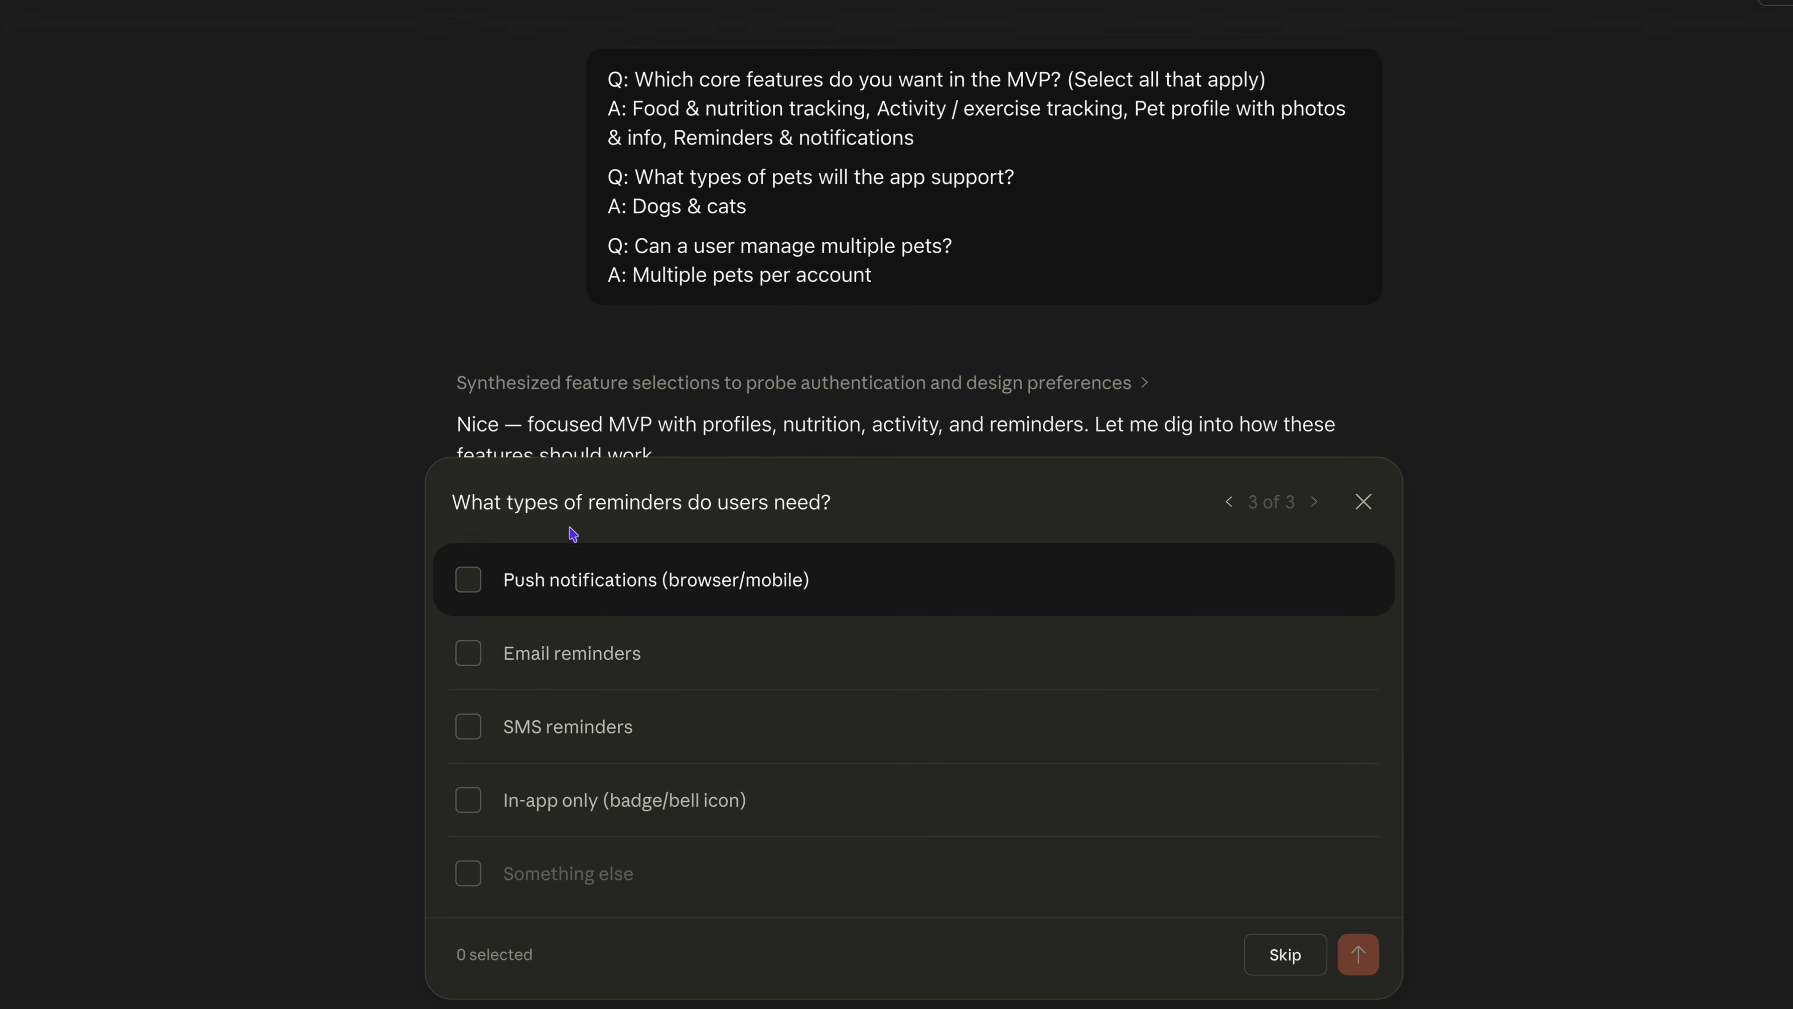
click(468, 579)
click(1357, 956)
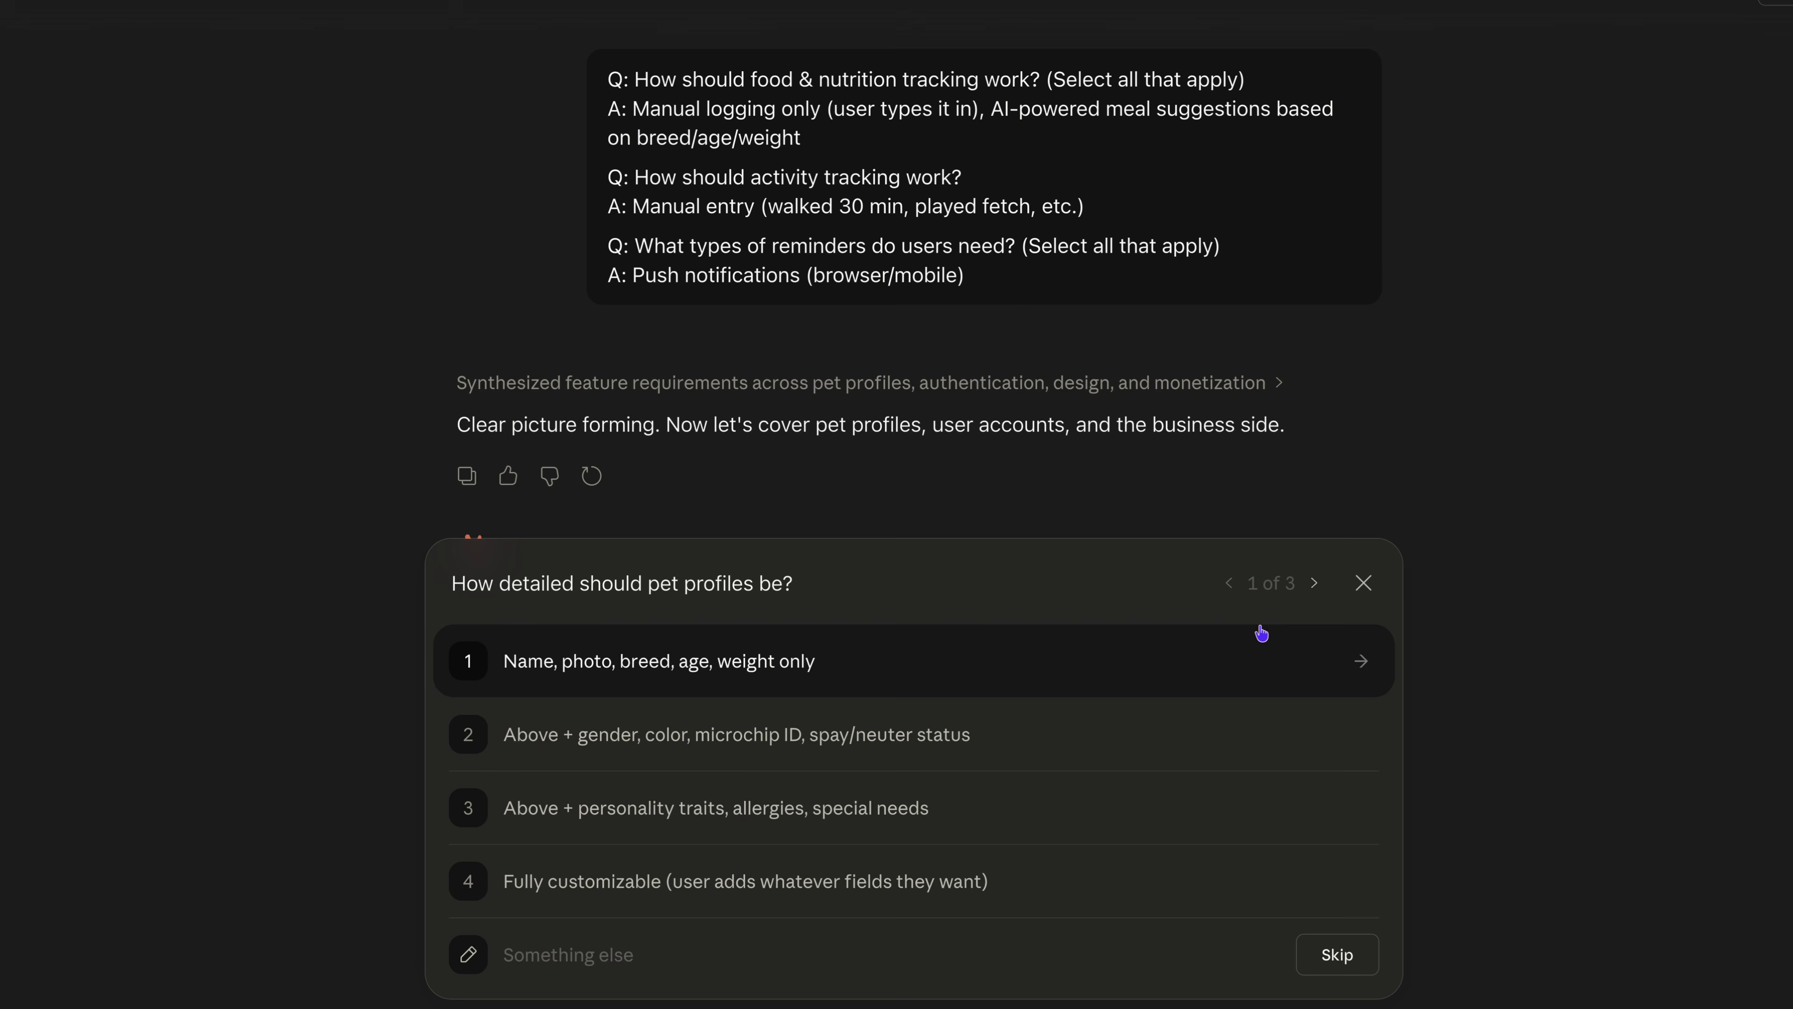
Answer with pet profiles of name, photo, breed, age and weight only, both email and social login, and freemium monetization.
click(678, 667)
click(621, 812)
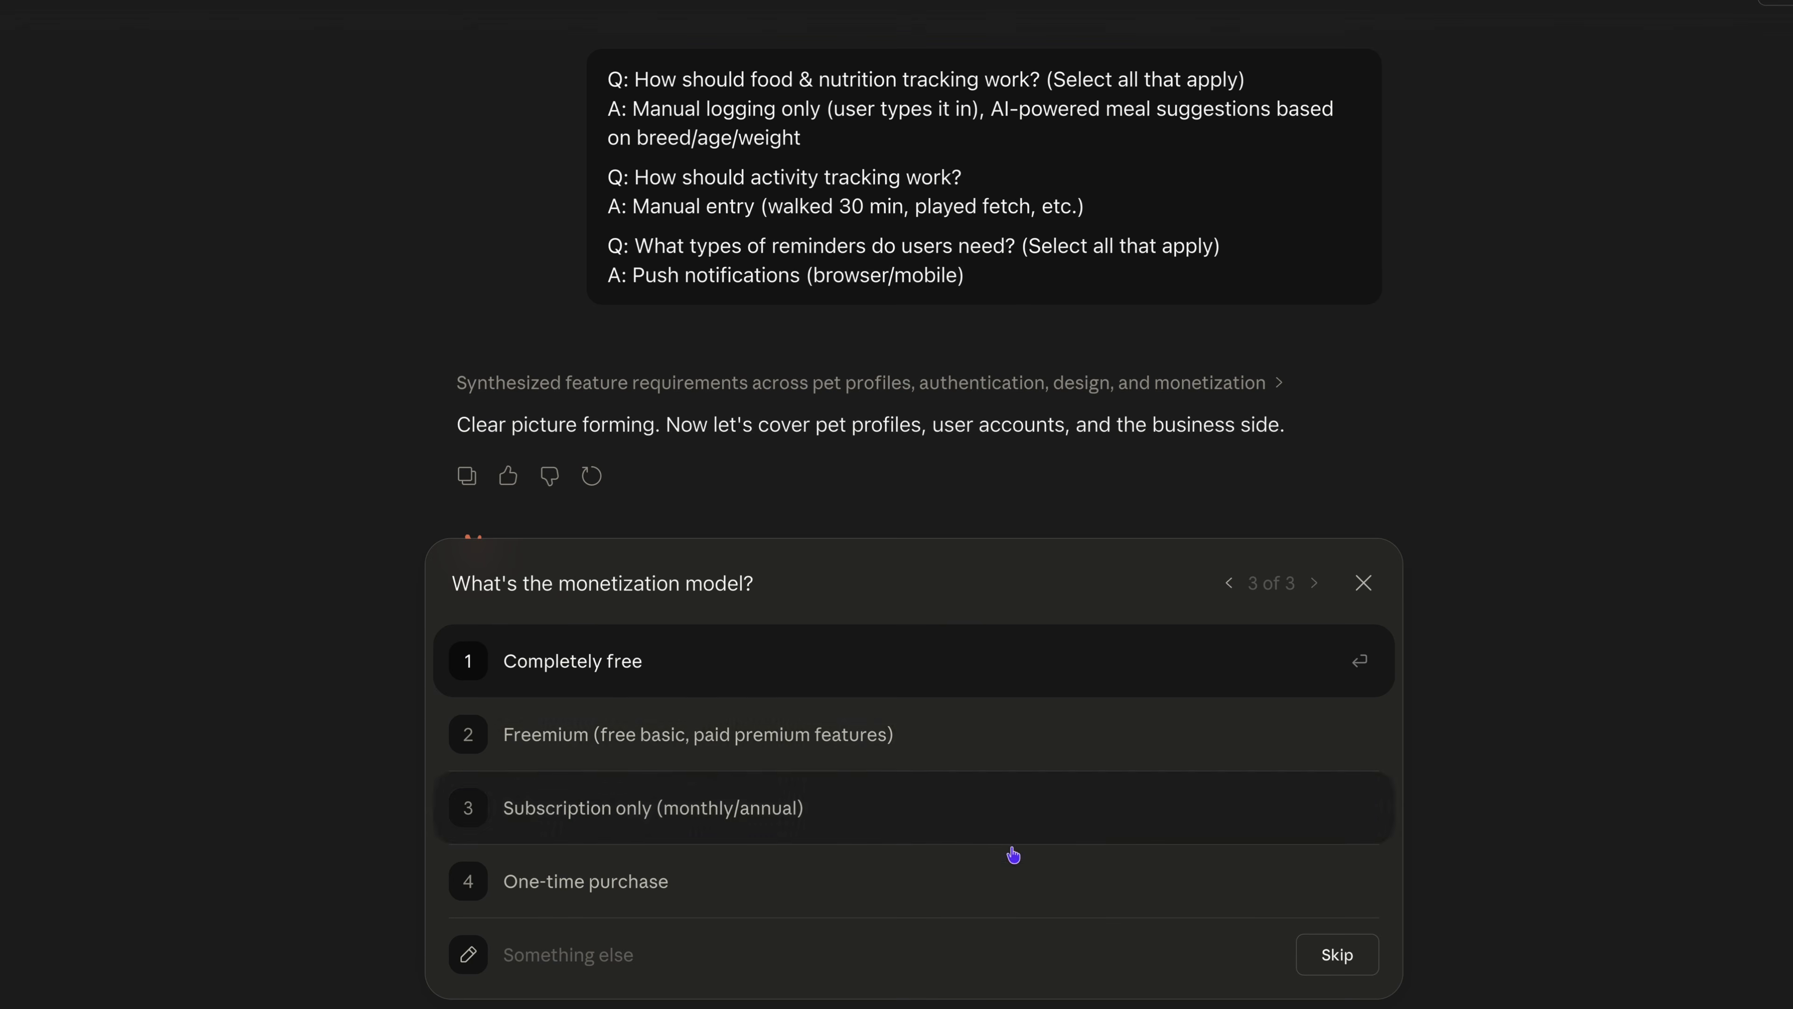
click(650, 759)
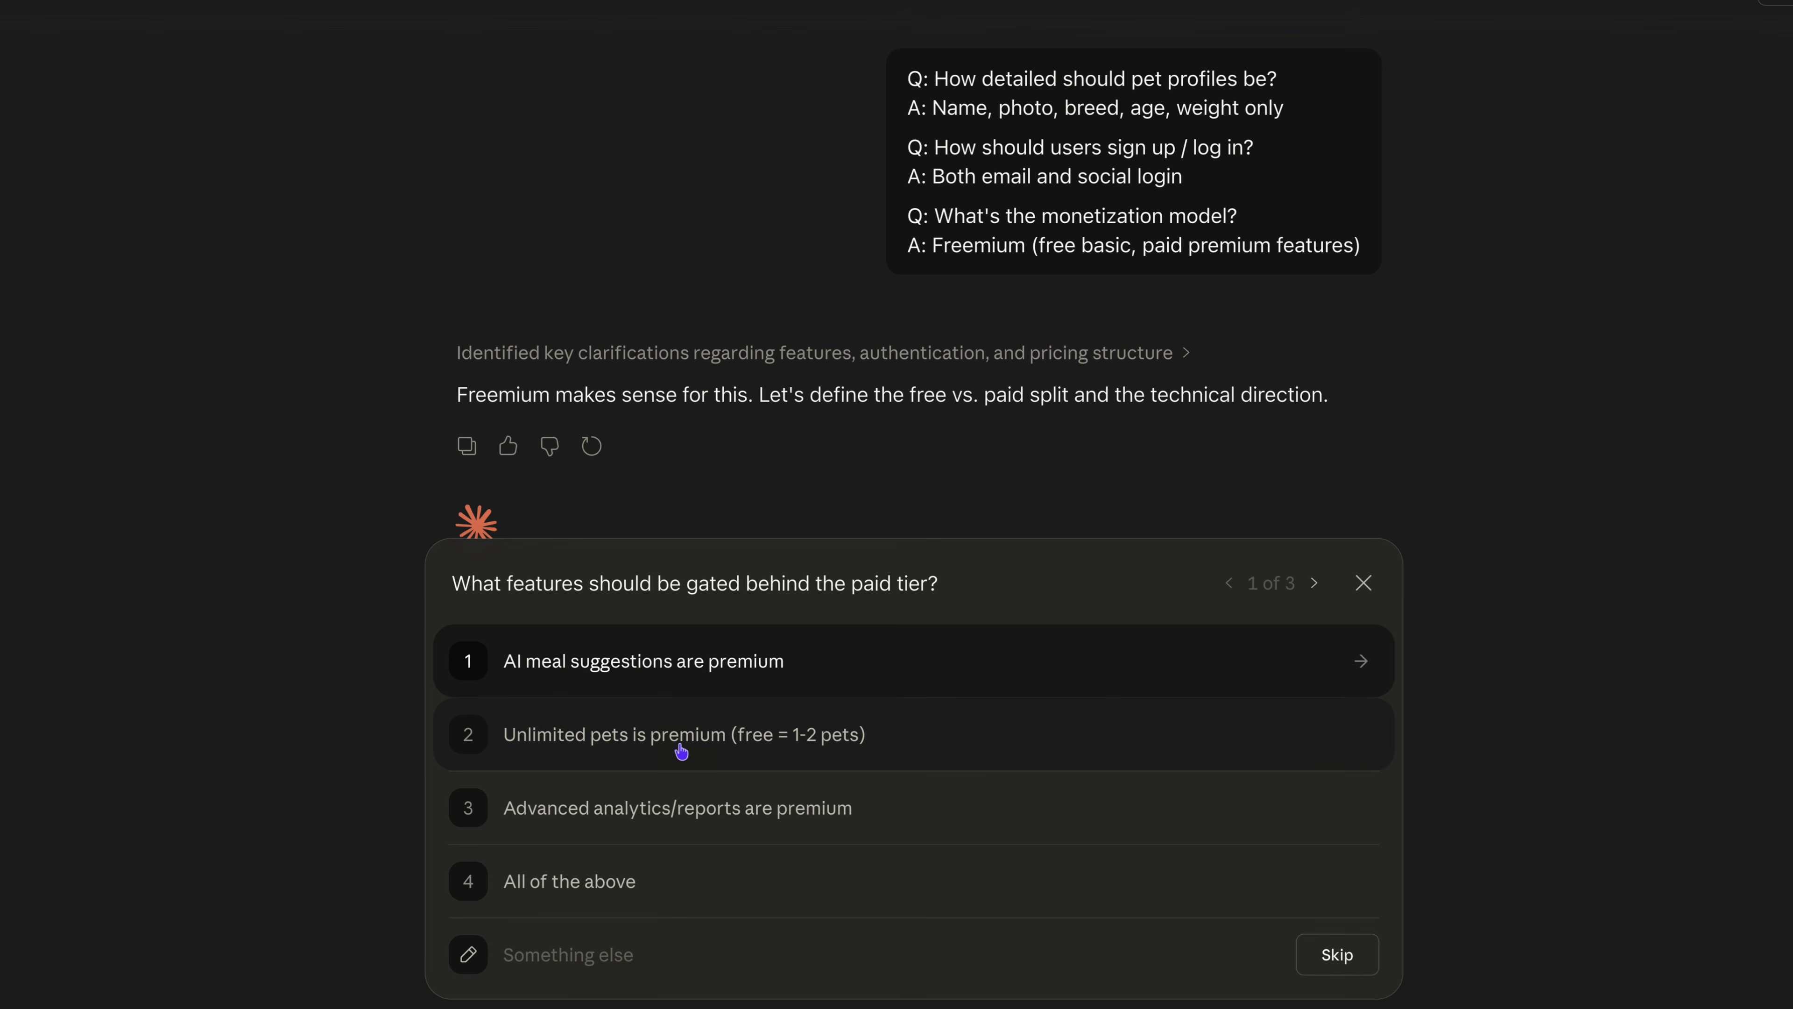
Answer that unlimited pets is premium, no tech stack preference, and a modern glassmorphism / dark mode design.
click(794, 738)
click(667, 891)
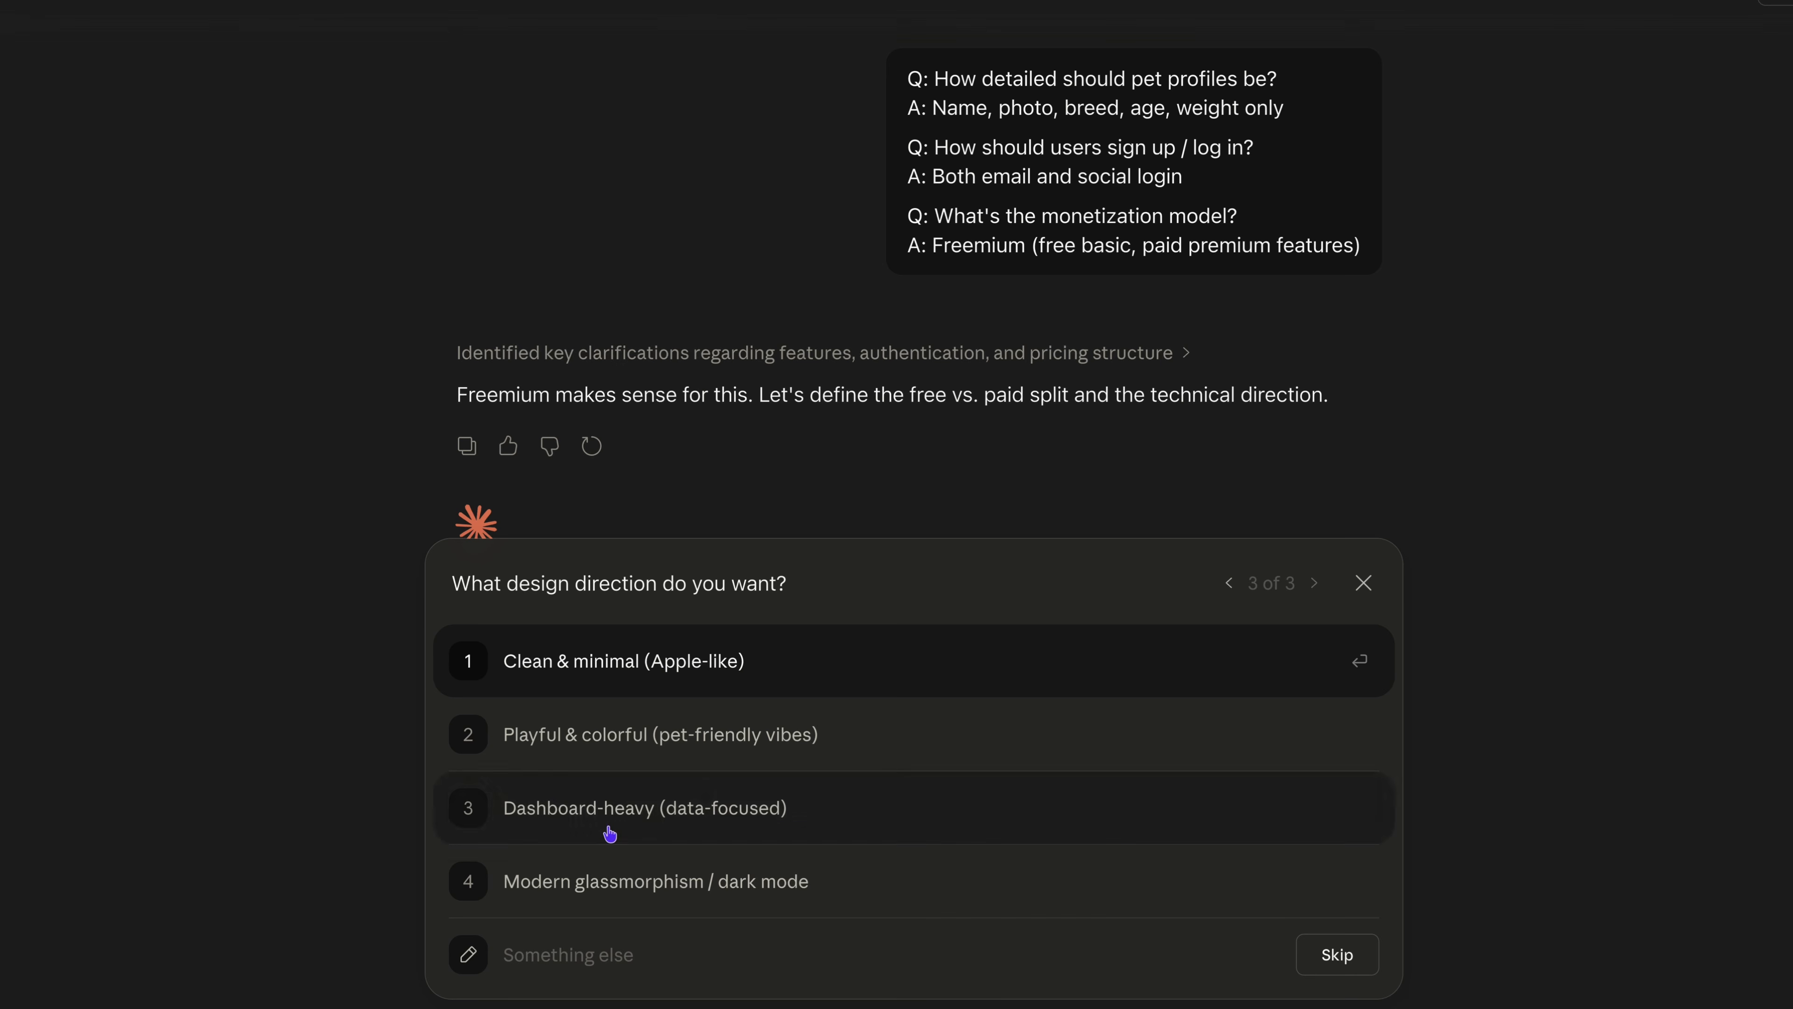
click(593, 881)
Answer the project questions with hire a developer, just a name for the brand, and a PRD first with timeline later.
click(627, 740)
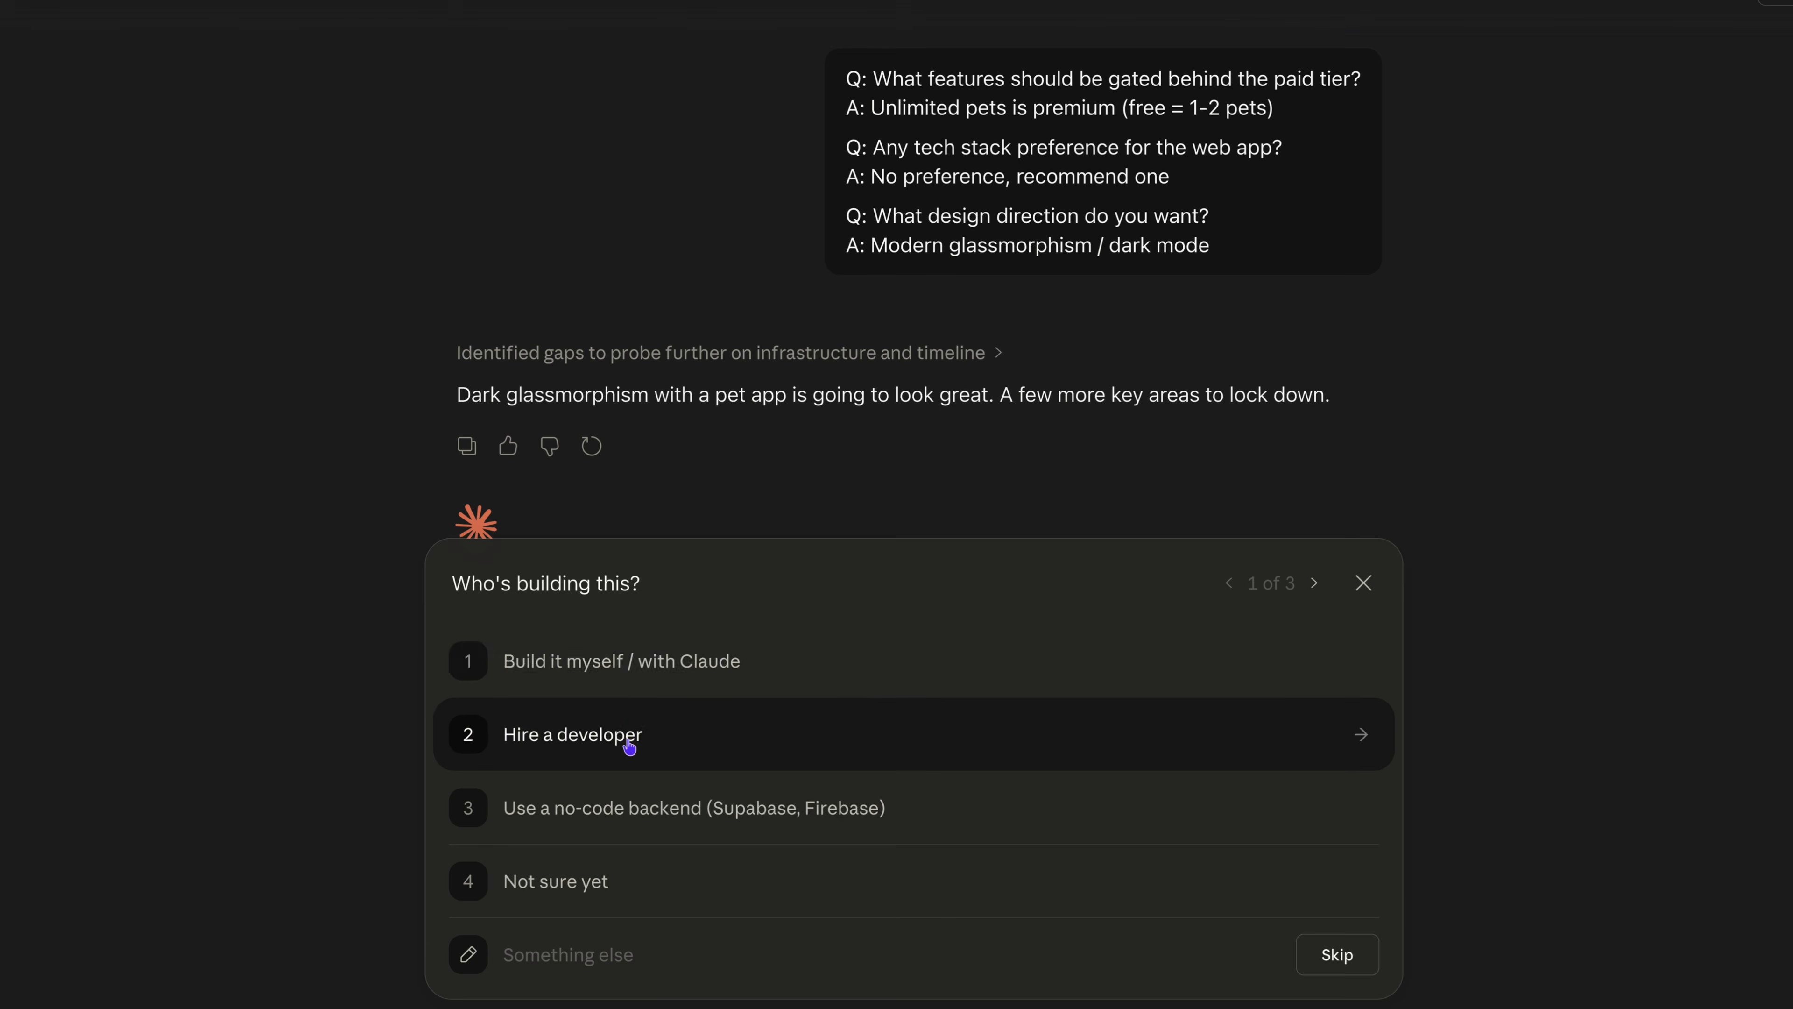
click(644, 722)
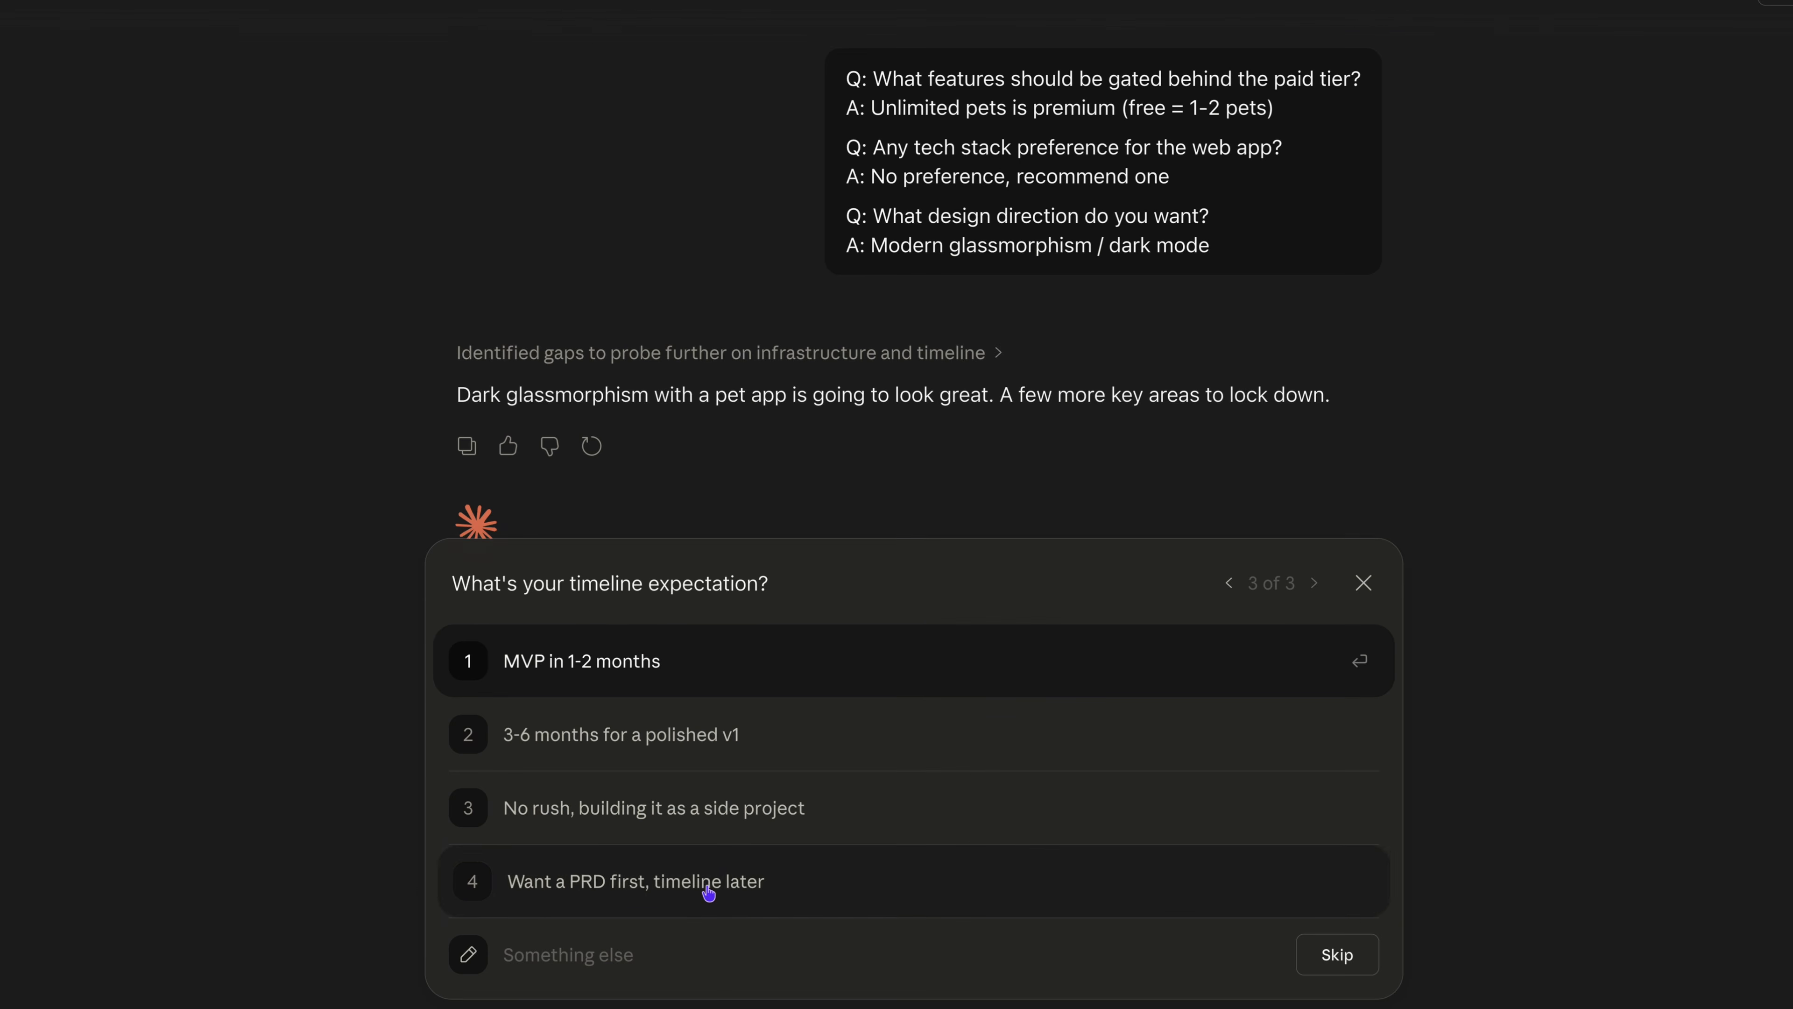
click(700, 881)
Answer with English only, no sharing needed for MVP, and all of the above for the dashboard insights.
click(693, 670)
click(667, 821)
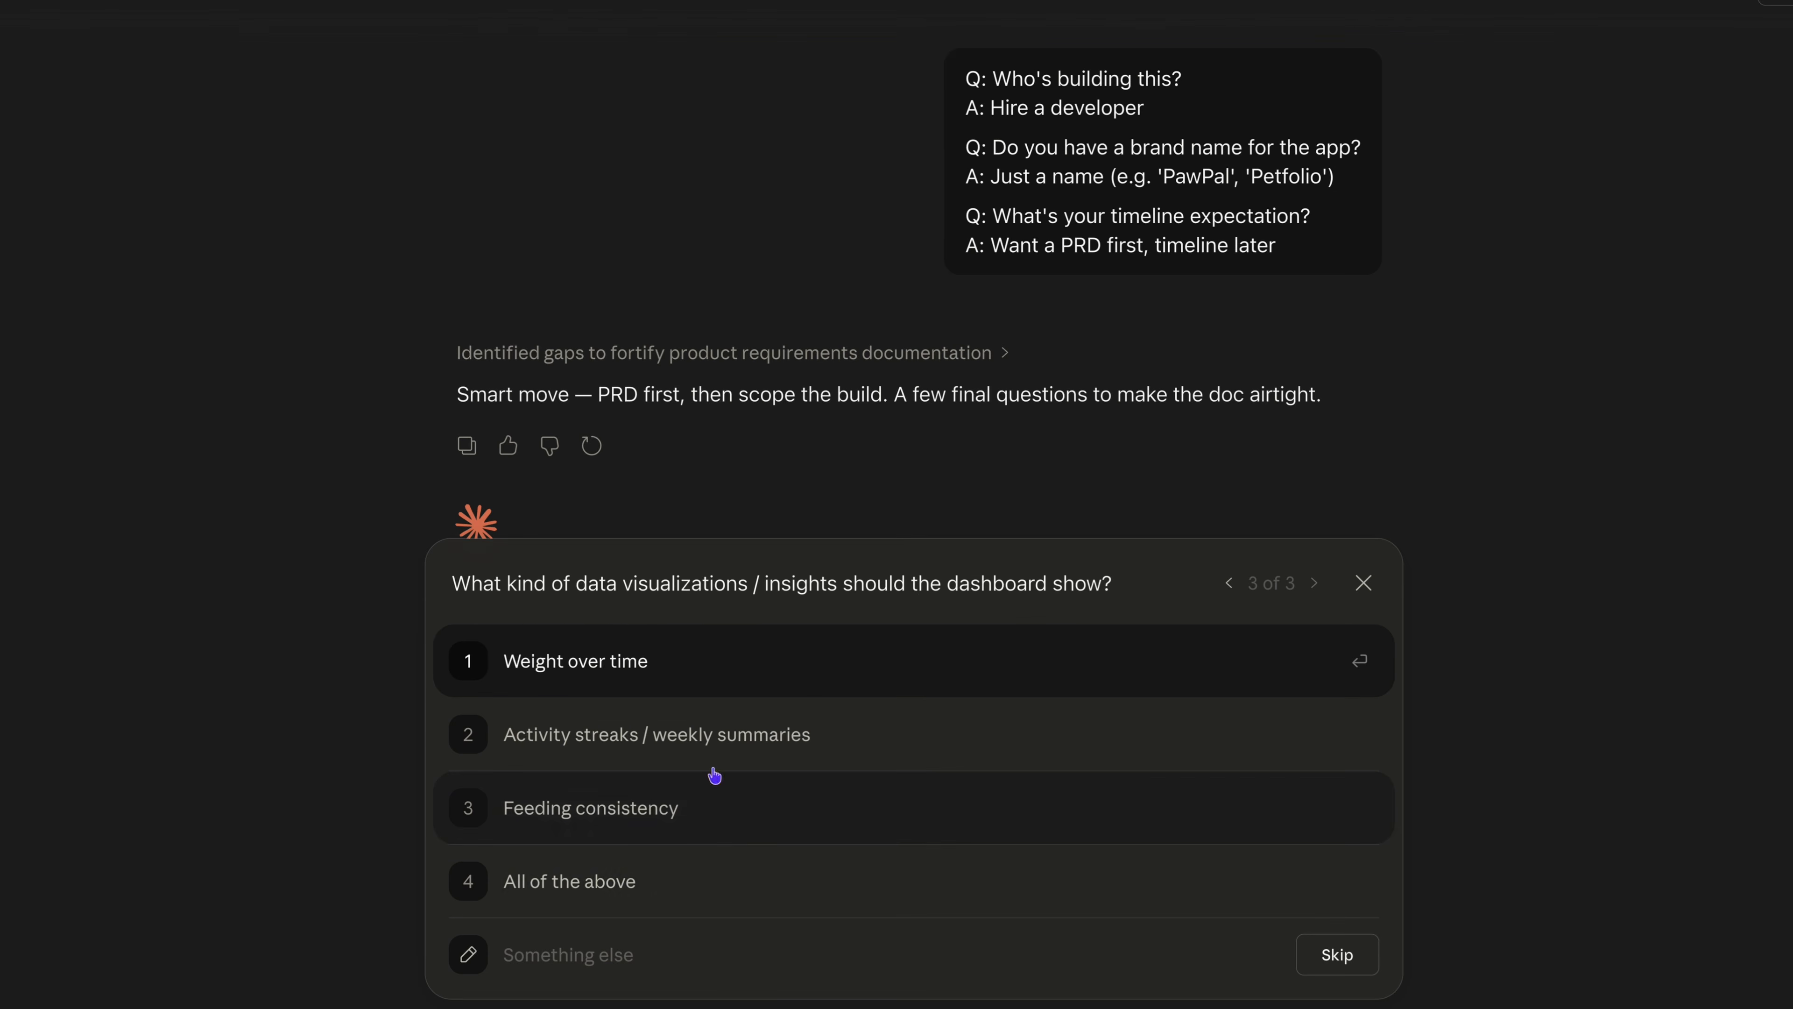
click(805, 883)
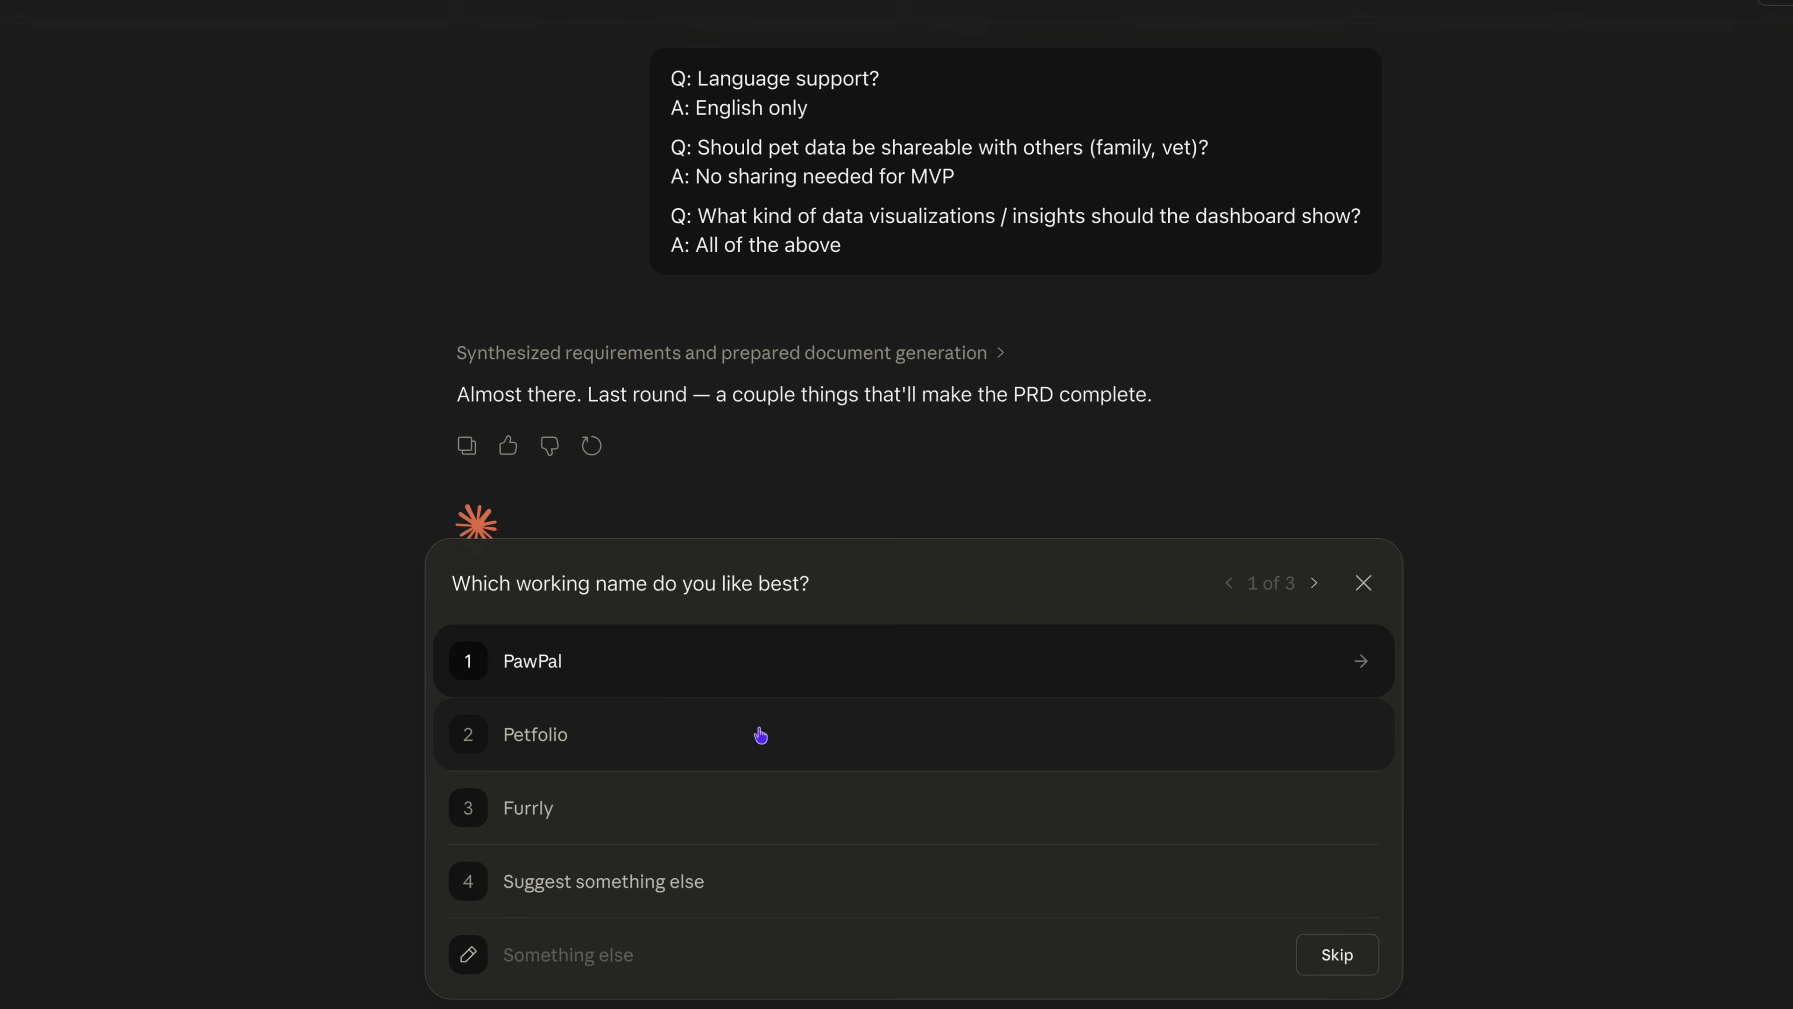
Answer the last round with PawPal as working name, payment provider decided later, and just exploring the idea.
click(759, 733)
click(678, 881)
click(679, 879)
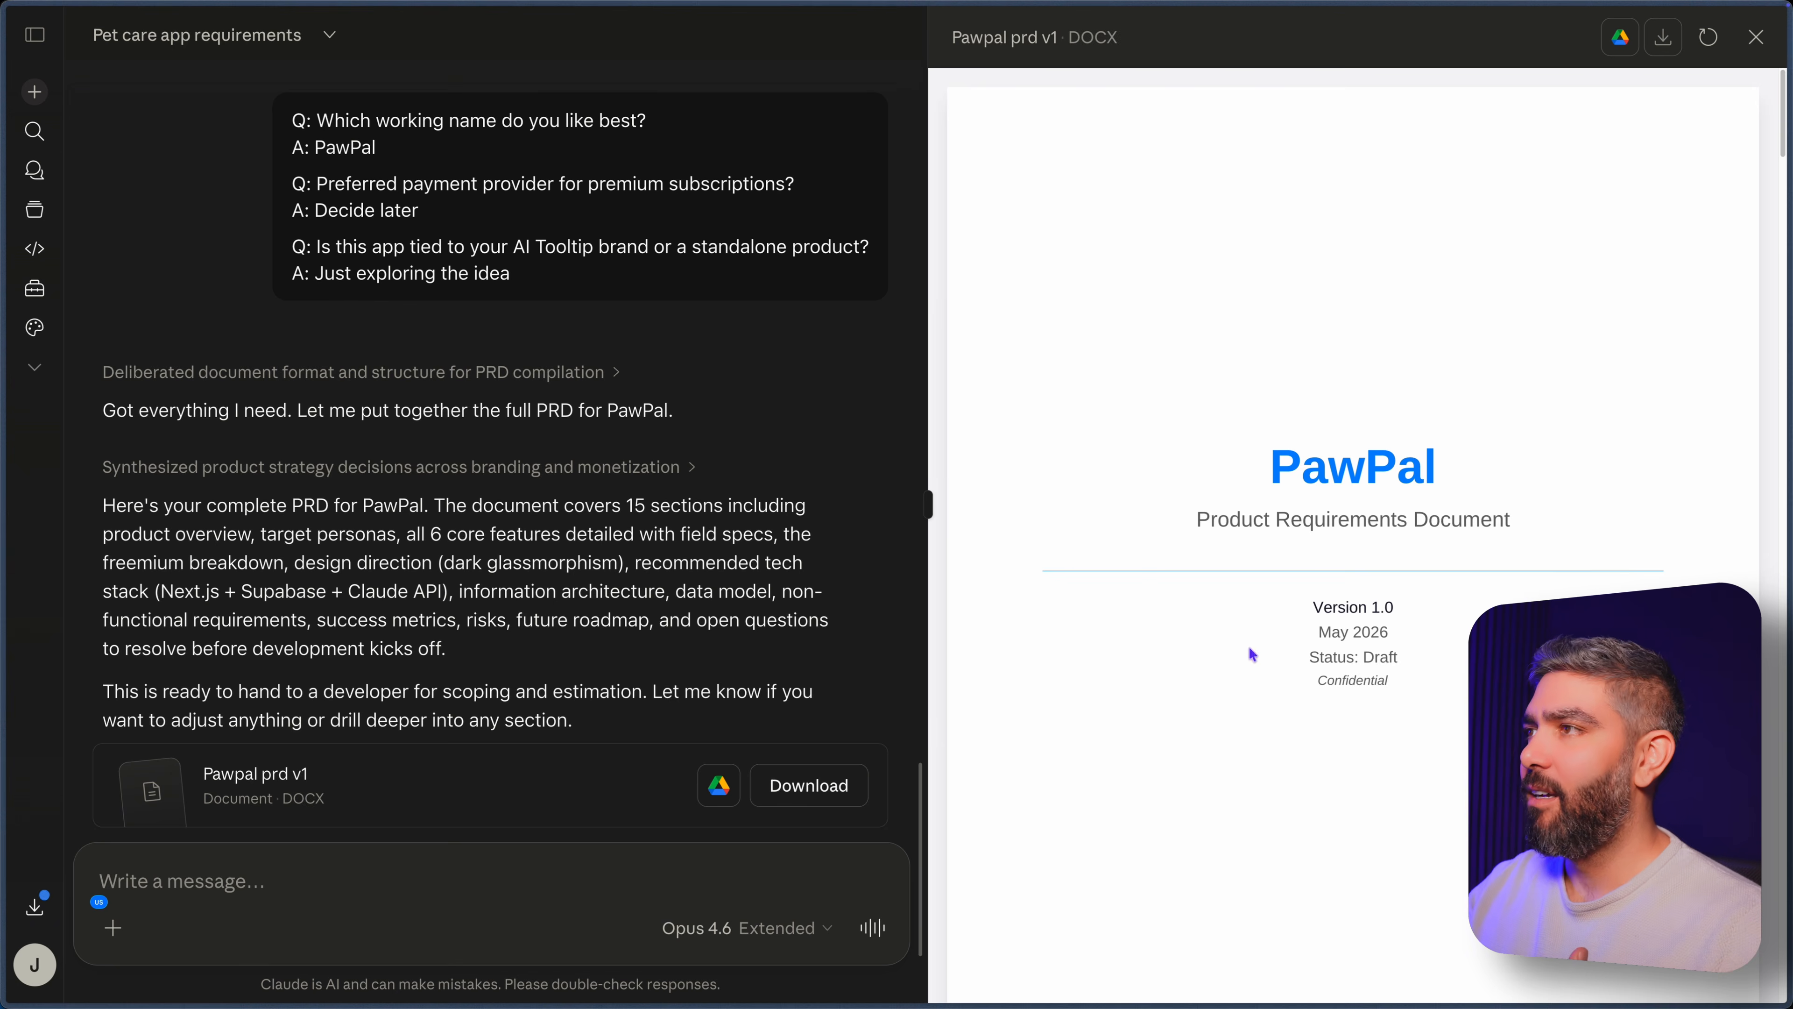
Review the generated PawPal requirements document from the cover through the overview, personas and core feature sections.
scroll(1370, 700, down, 10)
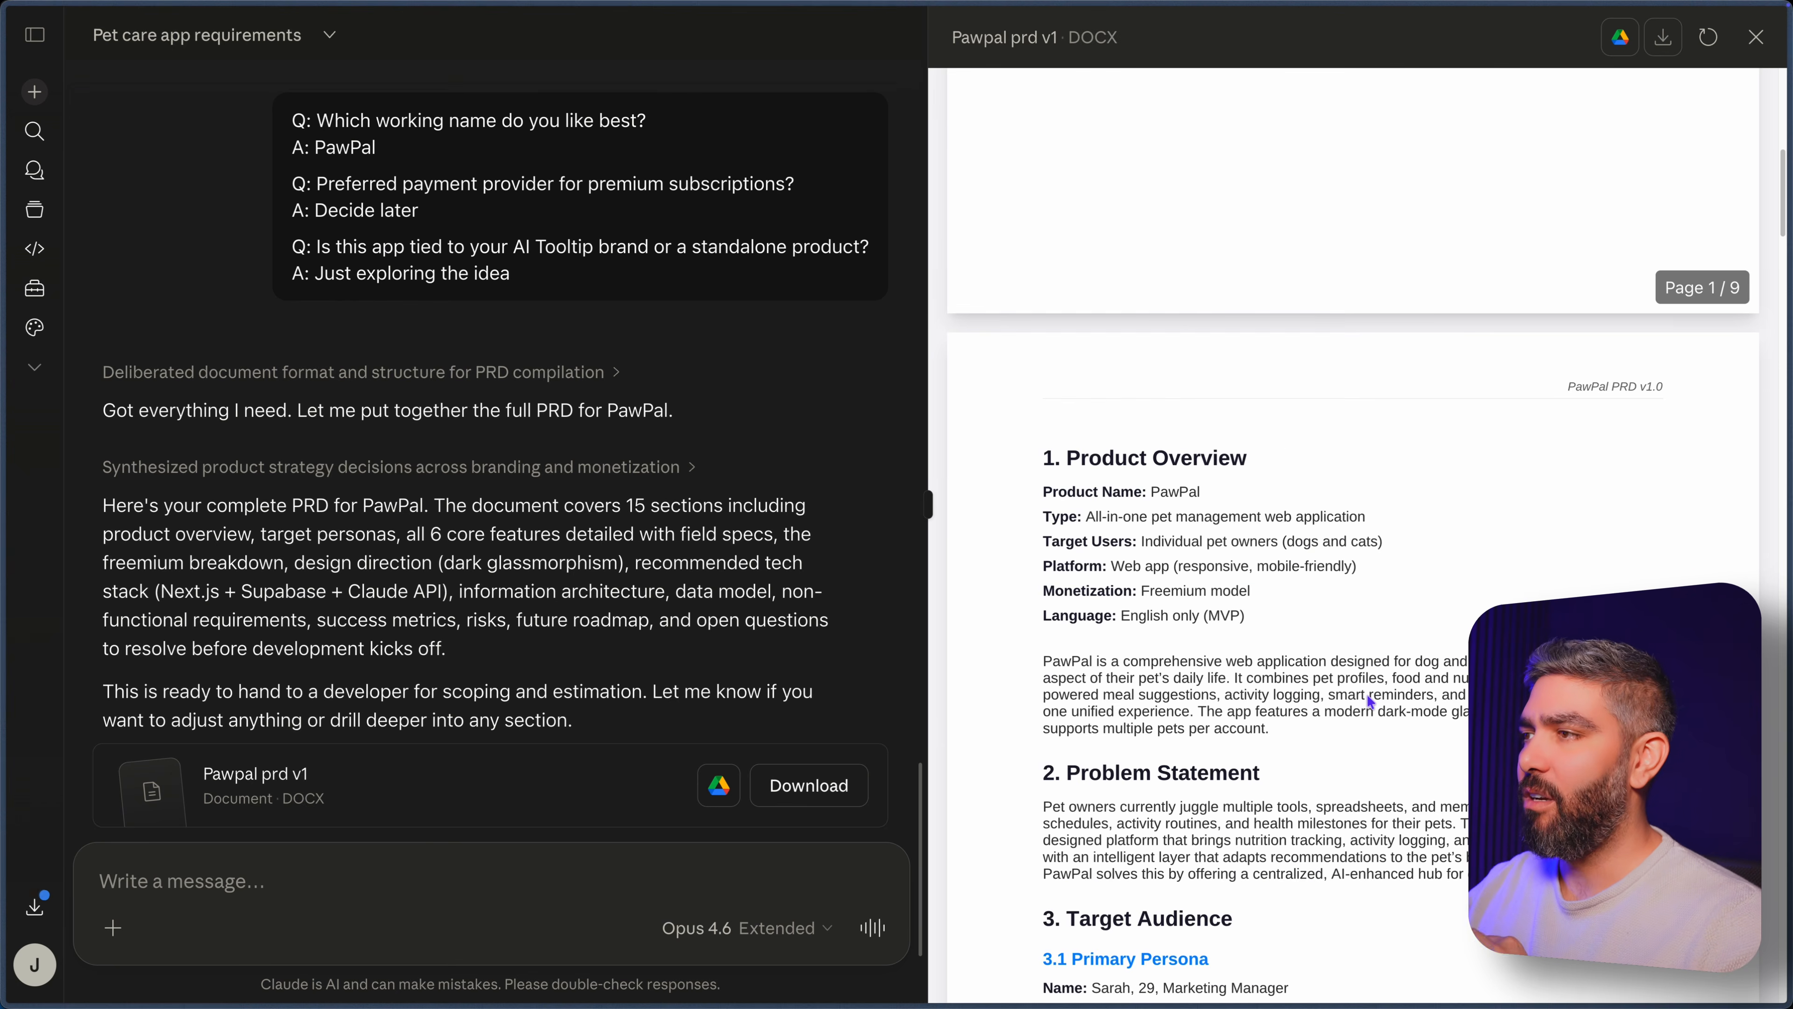
scroll(1367, 695, down, 3)
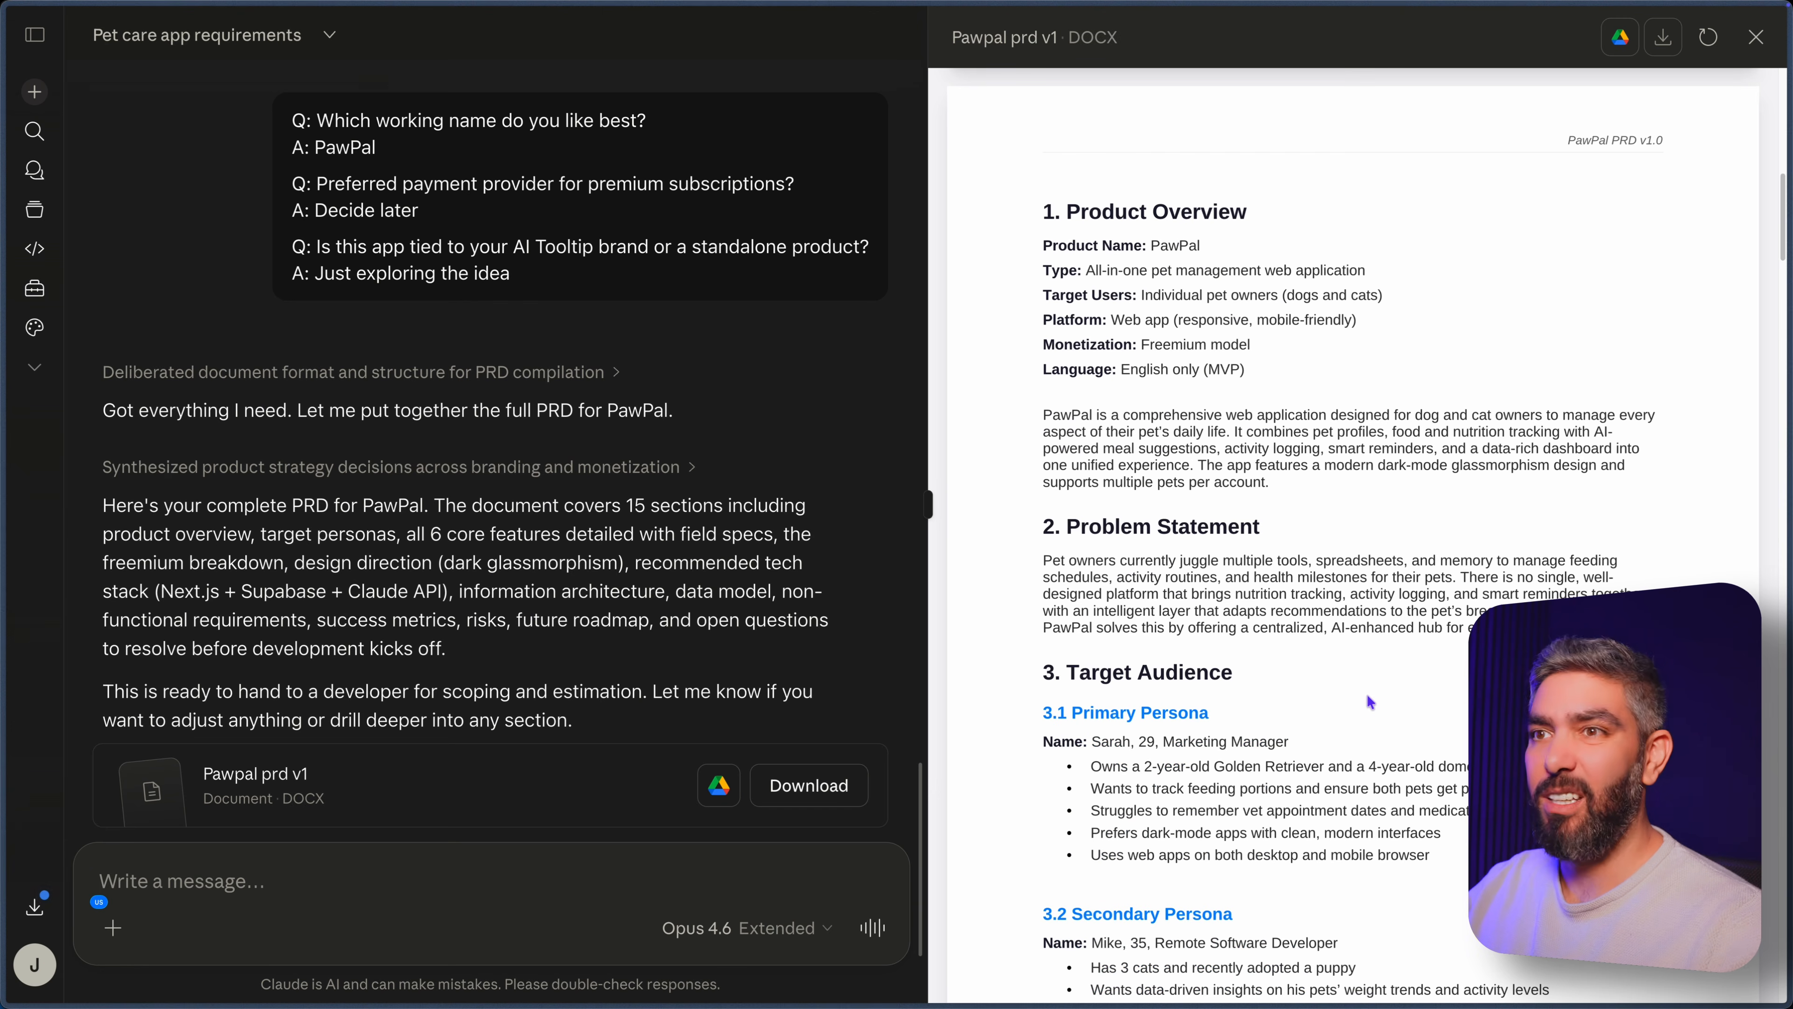
scroll(1368, 694, down, 5)
scroll(1368, 700, down, 10)
scroll(1368, 696, down, 15)
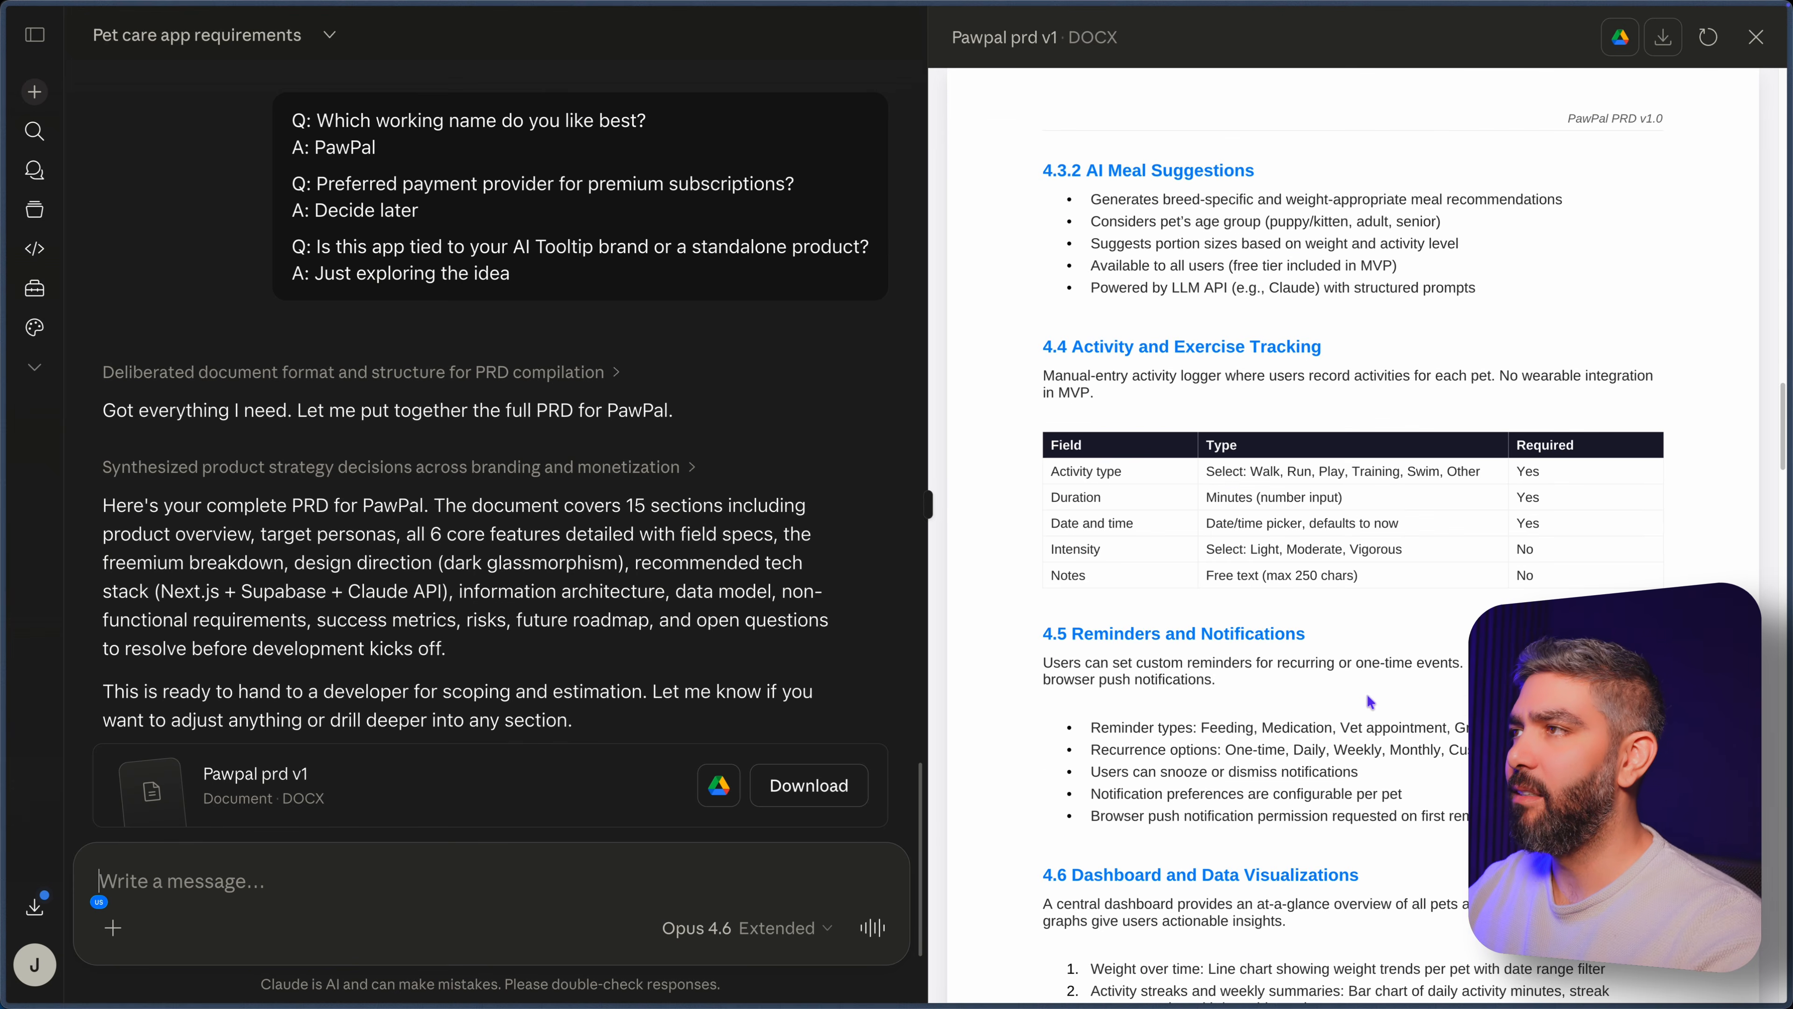
scroll(1368, 694, down, 3)
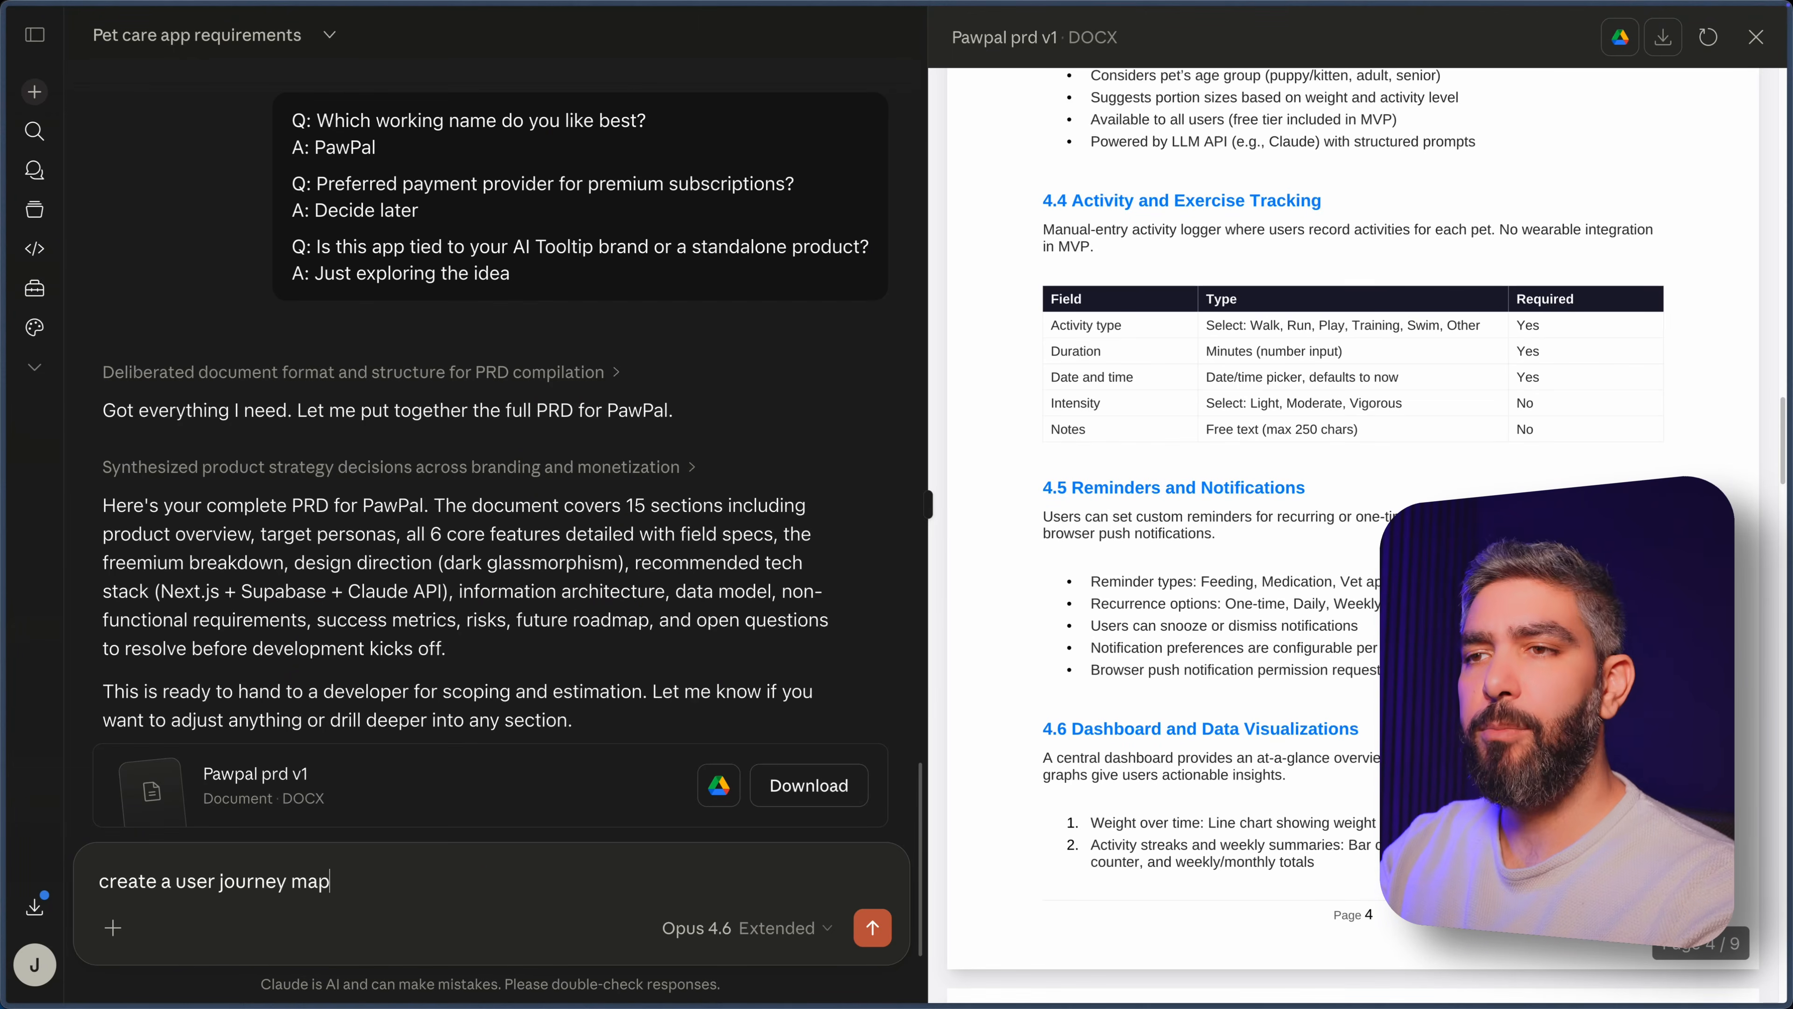
Send the prompt "create a user journey map" and review the map's stages from Sign up through Premium.
key(Return)
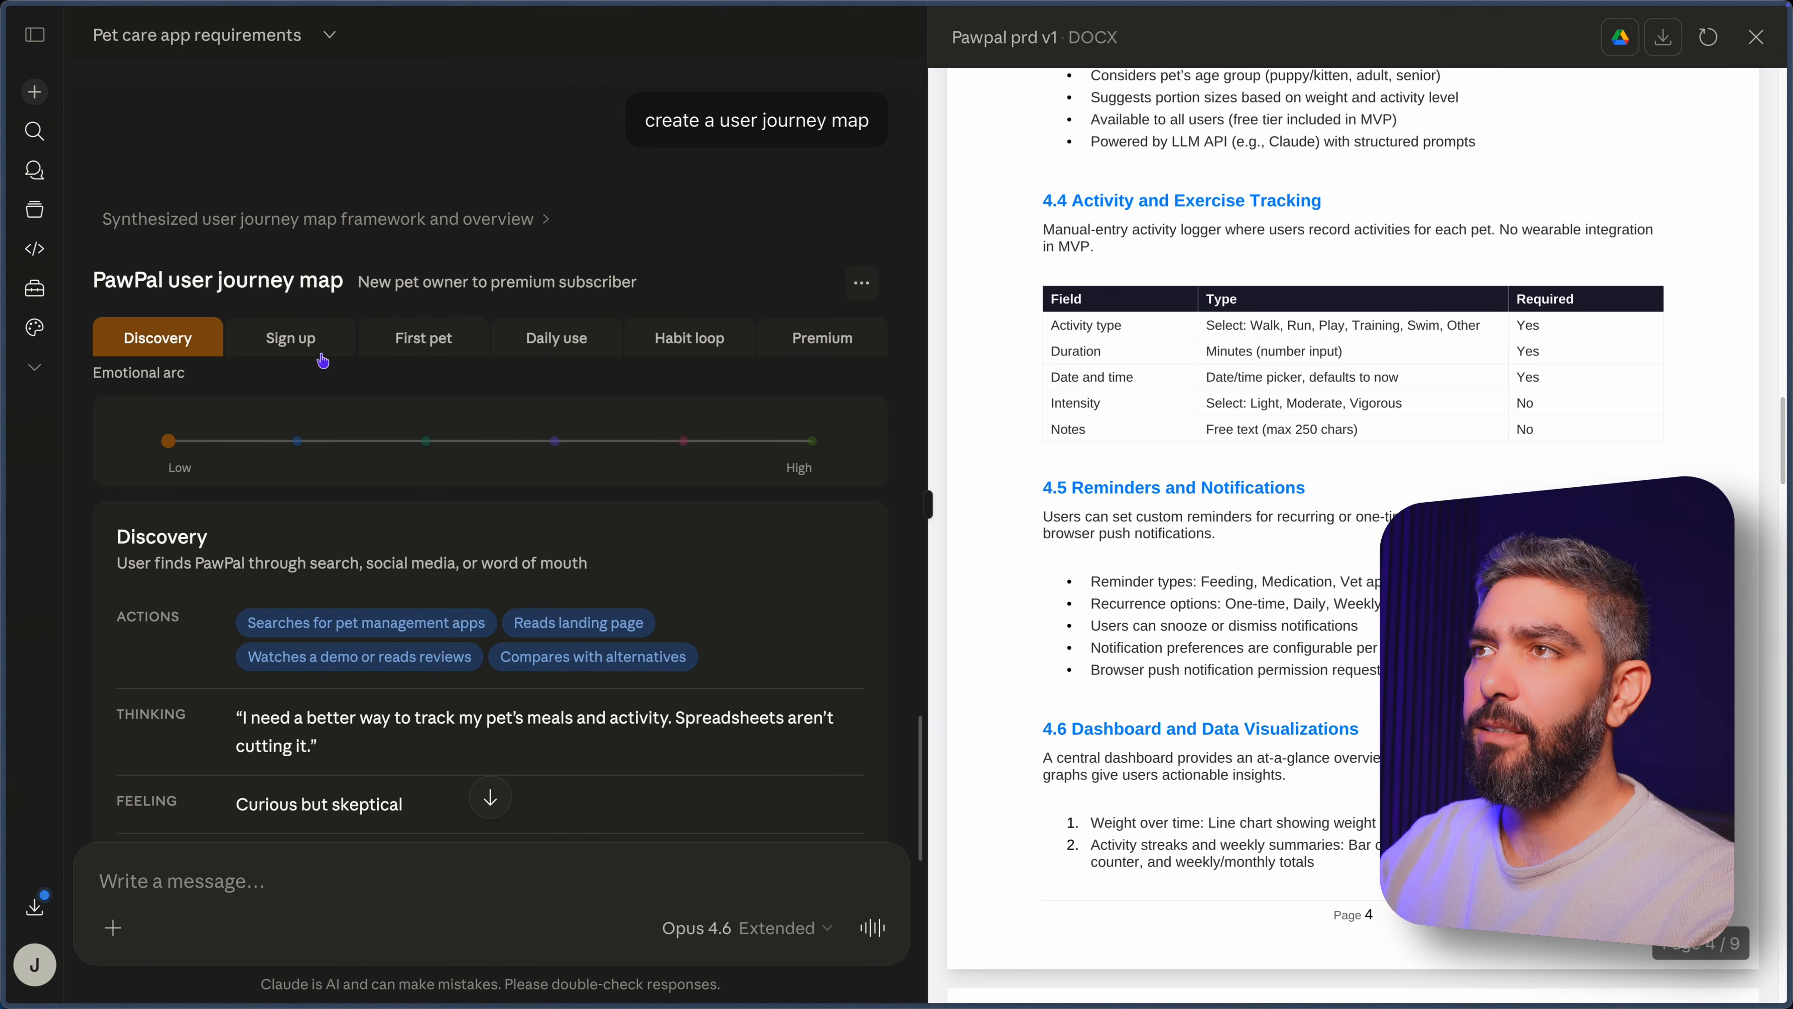
click(287, 346)
click(452, 346)
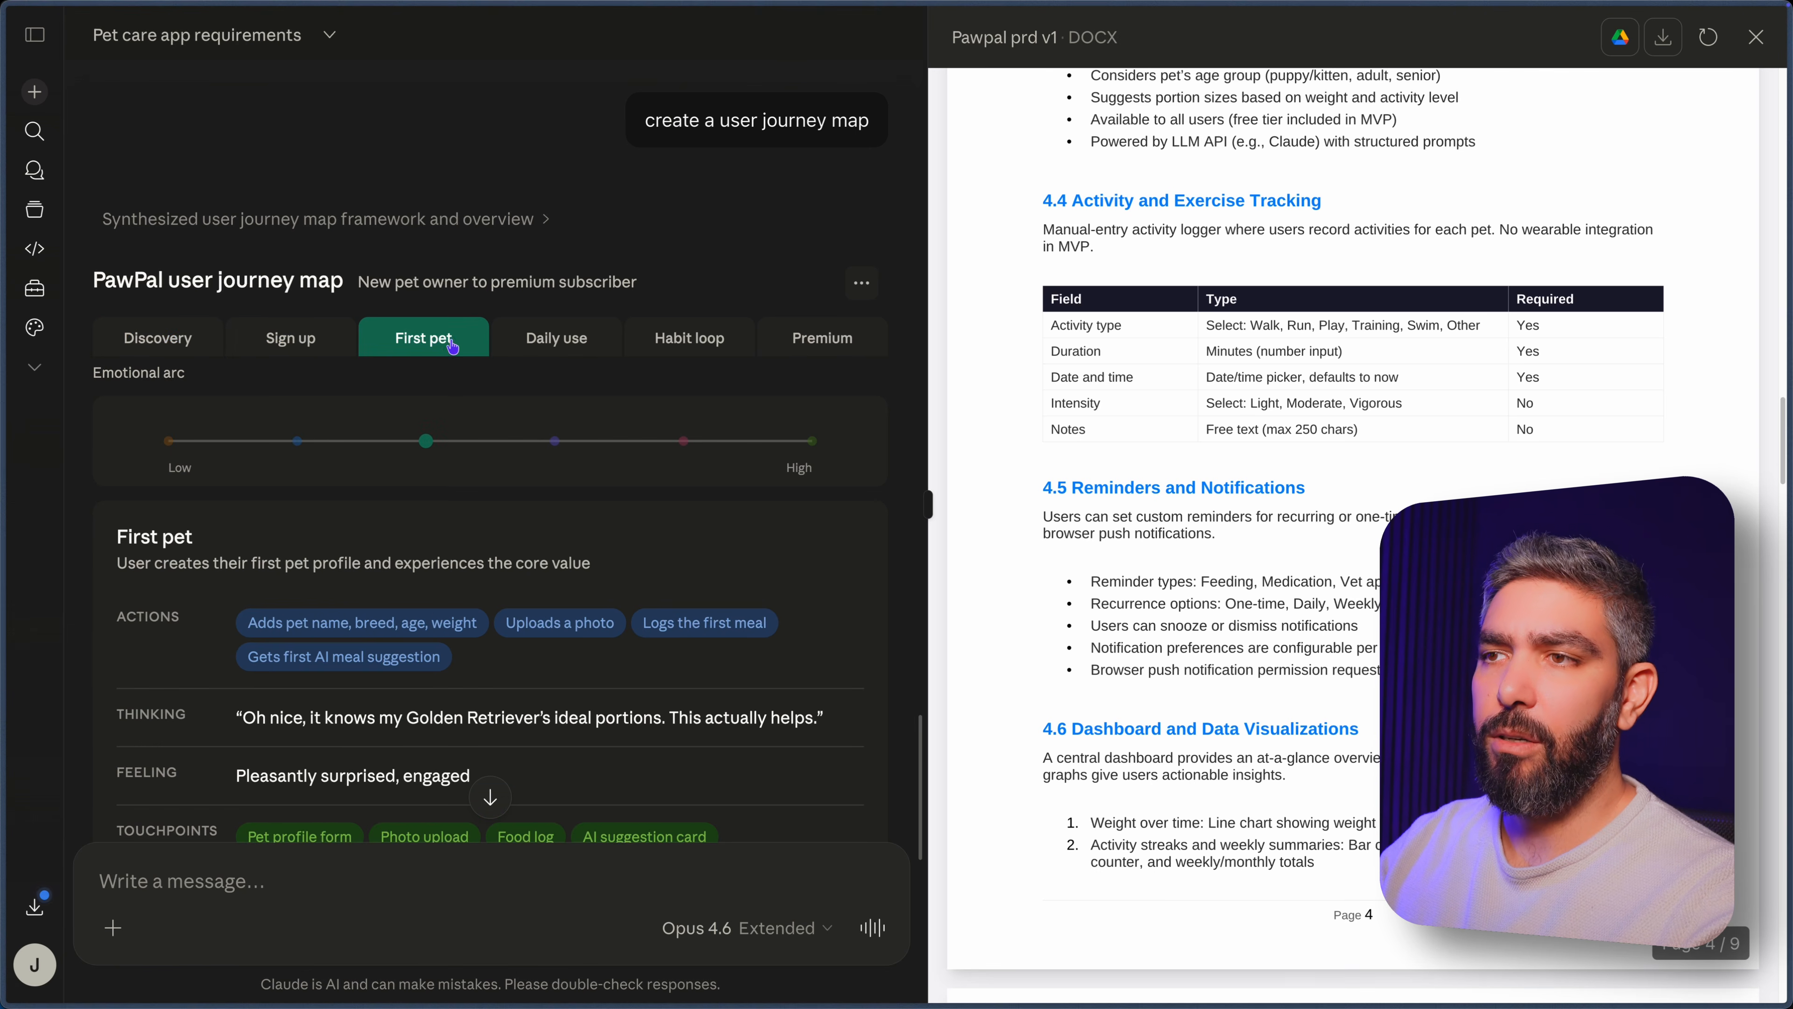
click(578, 346)
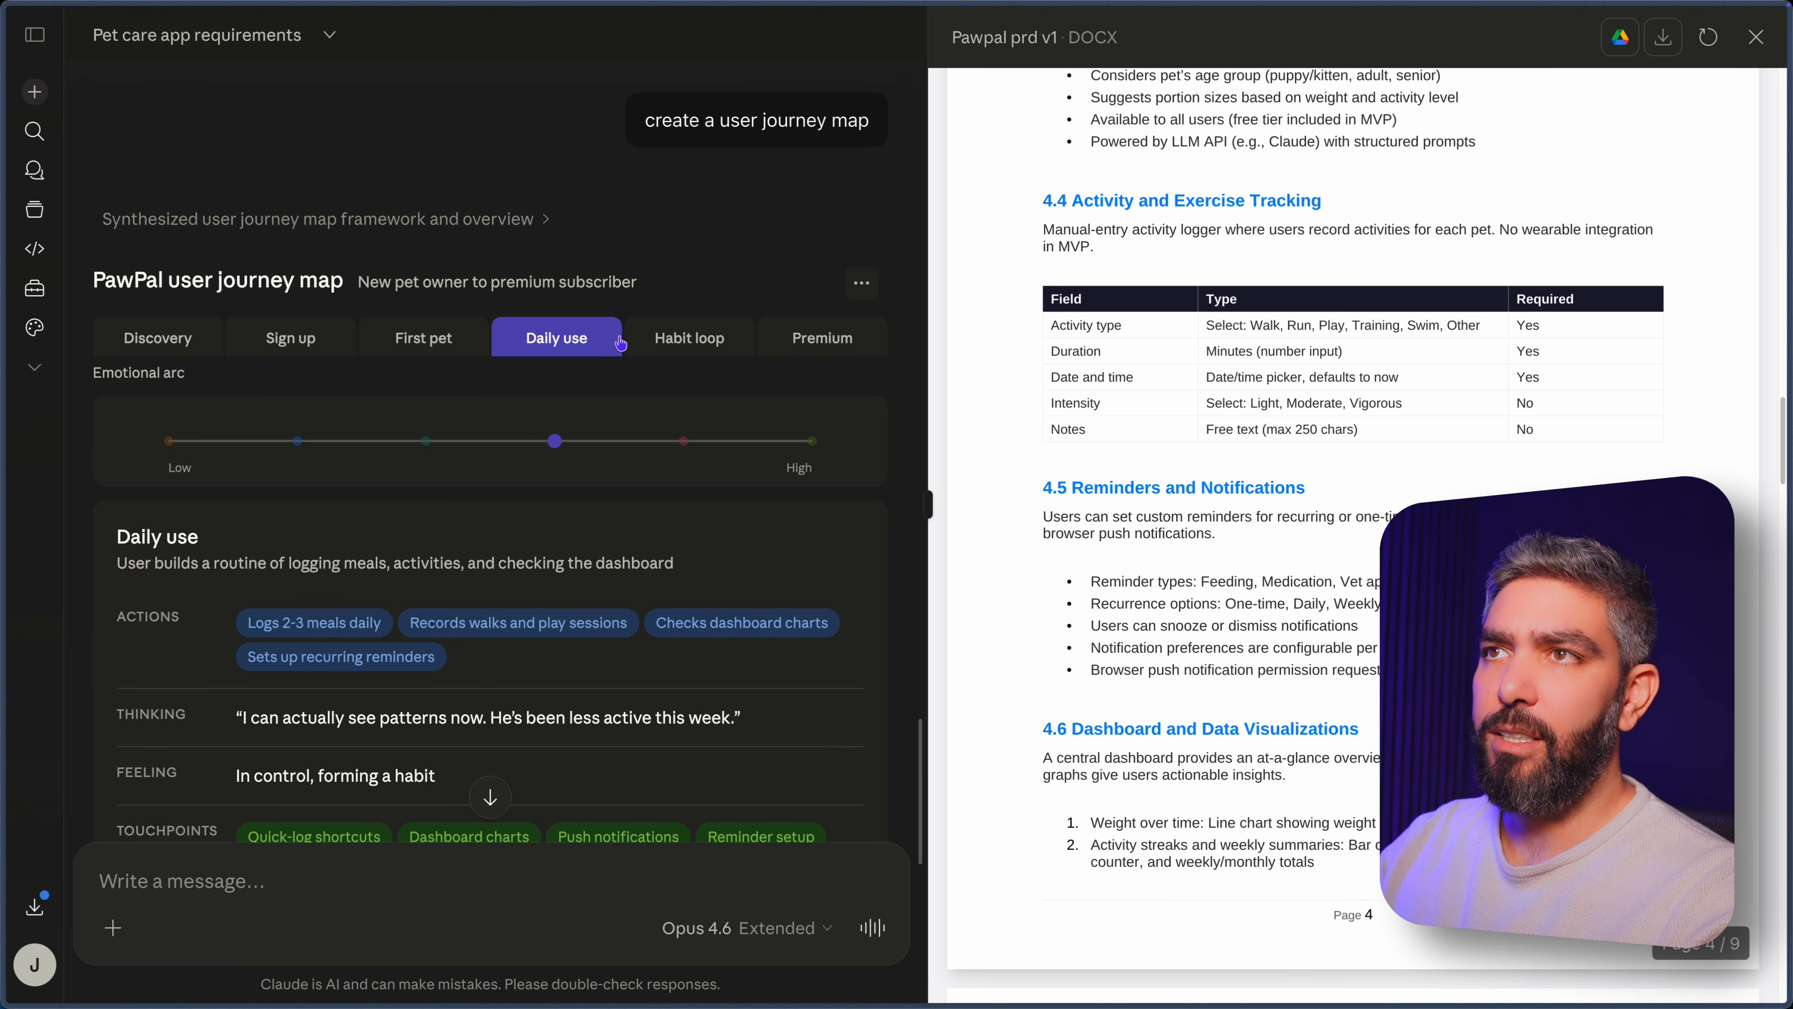
click(695, 344)
click(838, 344)
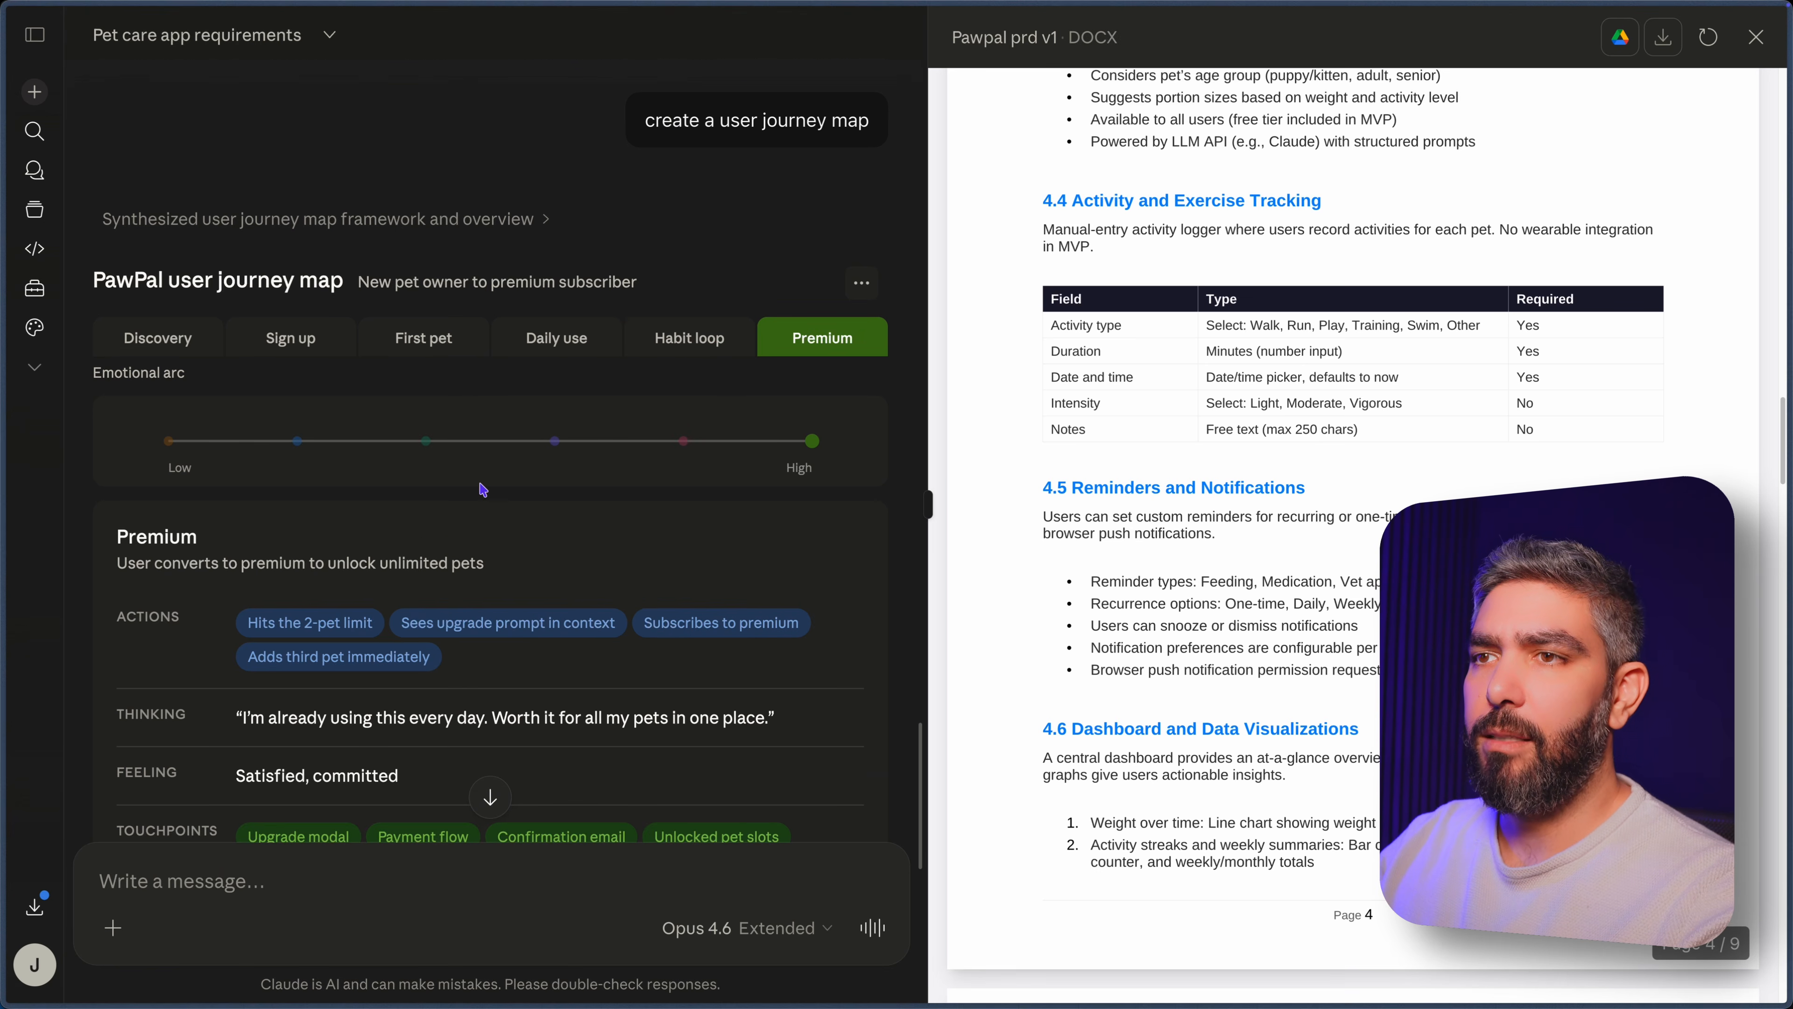
scroll(483, 489, down, 5)
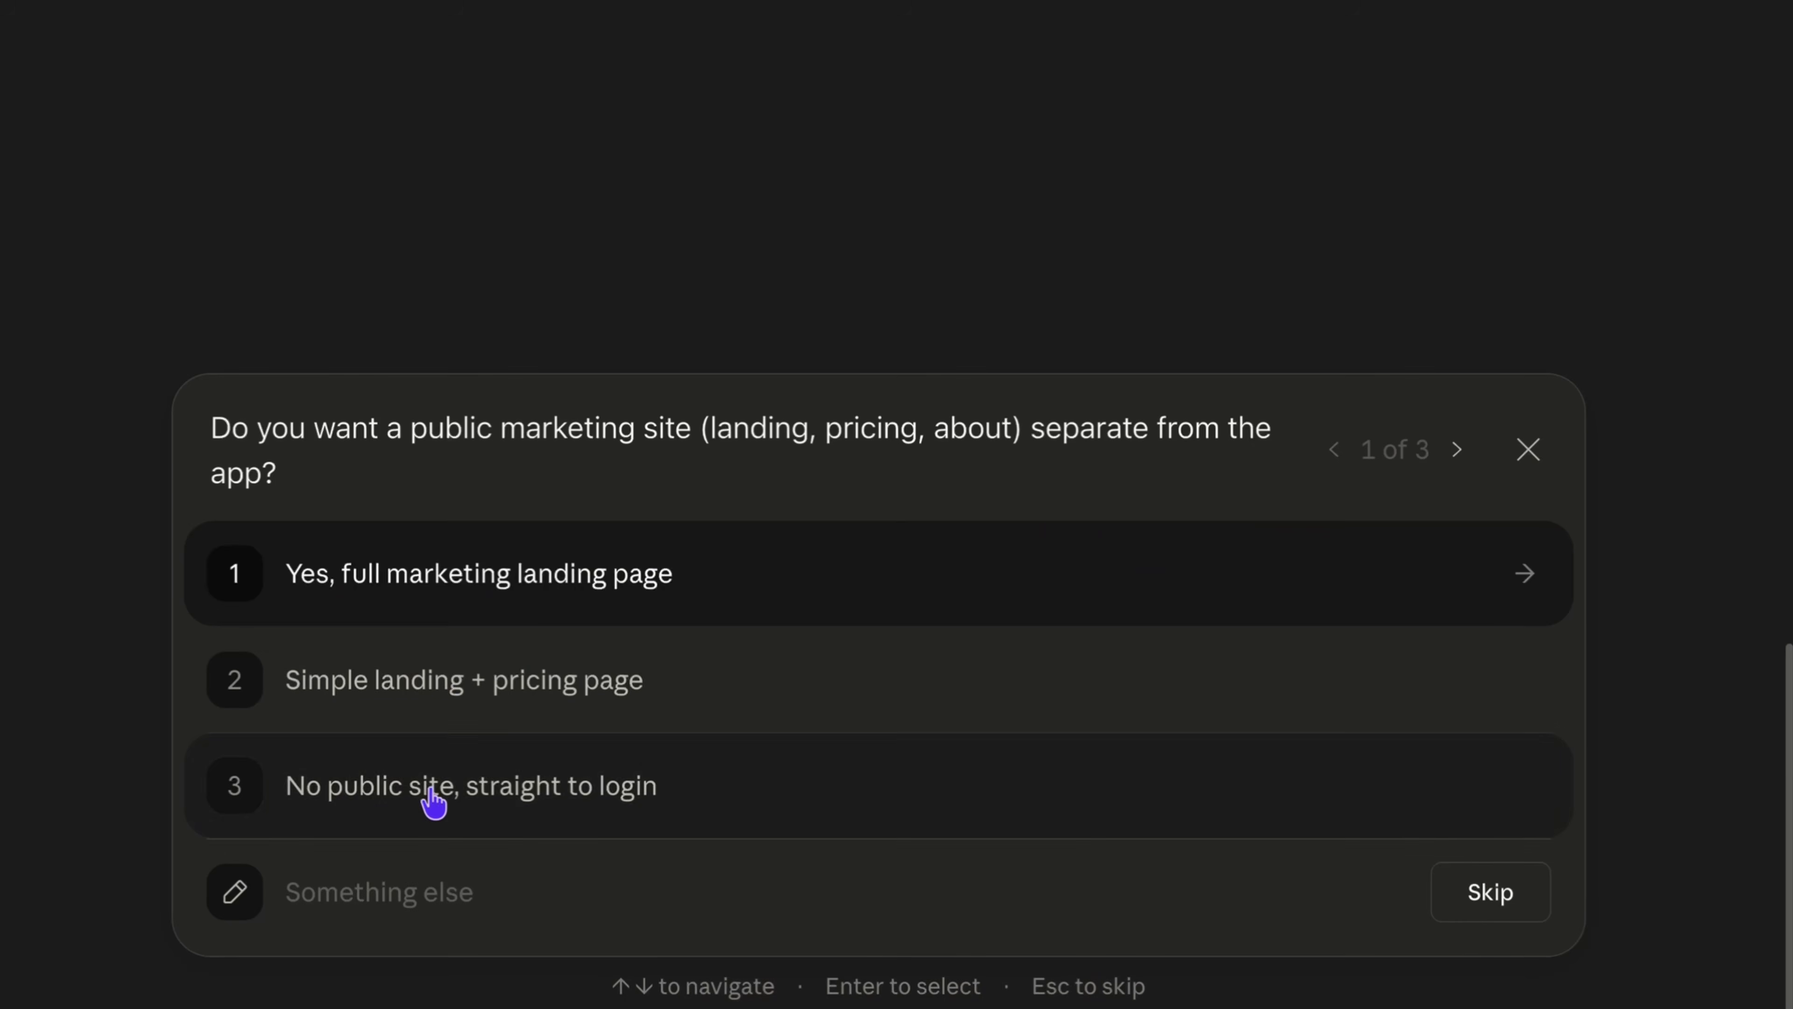
Answer with no public site, straight to login, and a top-level settings page only, and complete the remaining question.
click(432, 801)
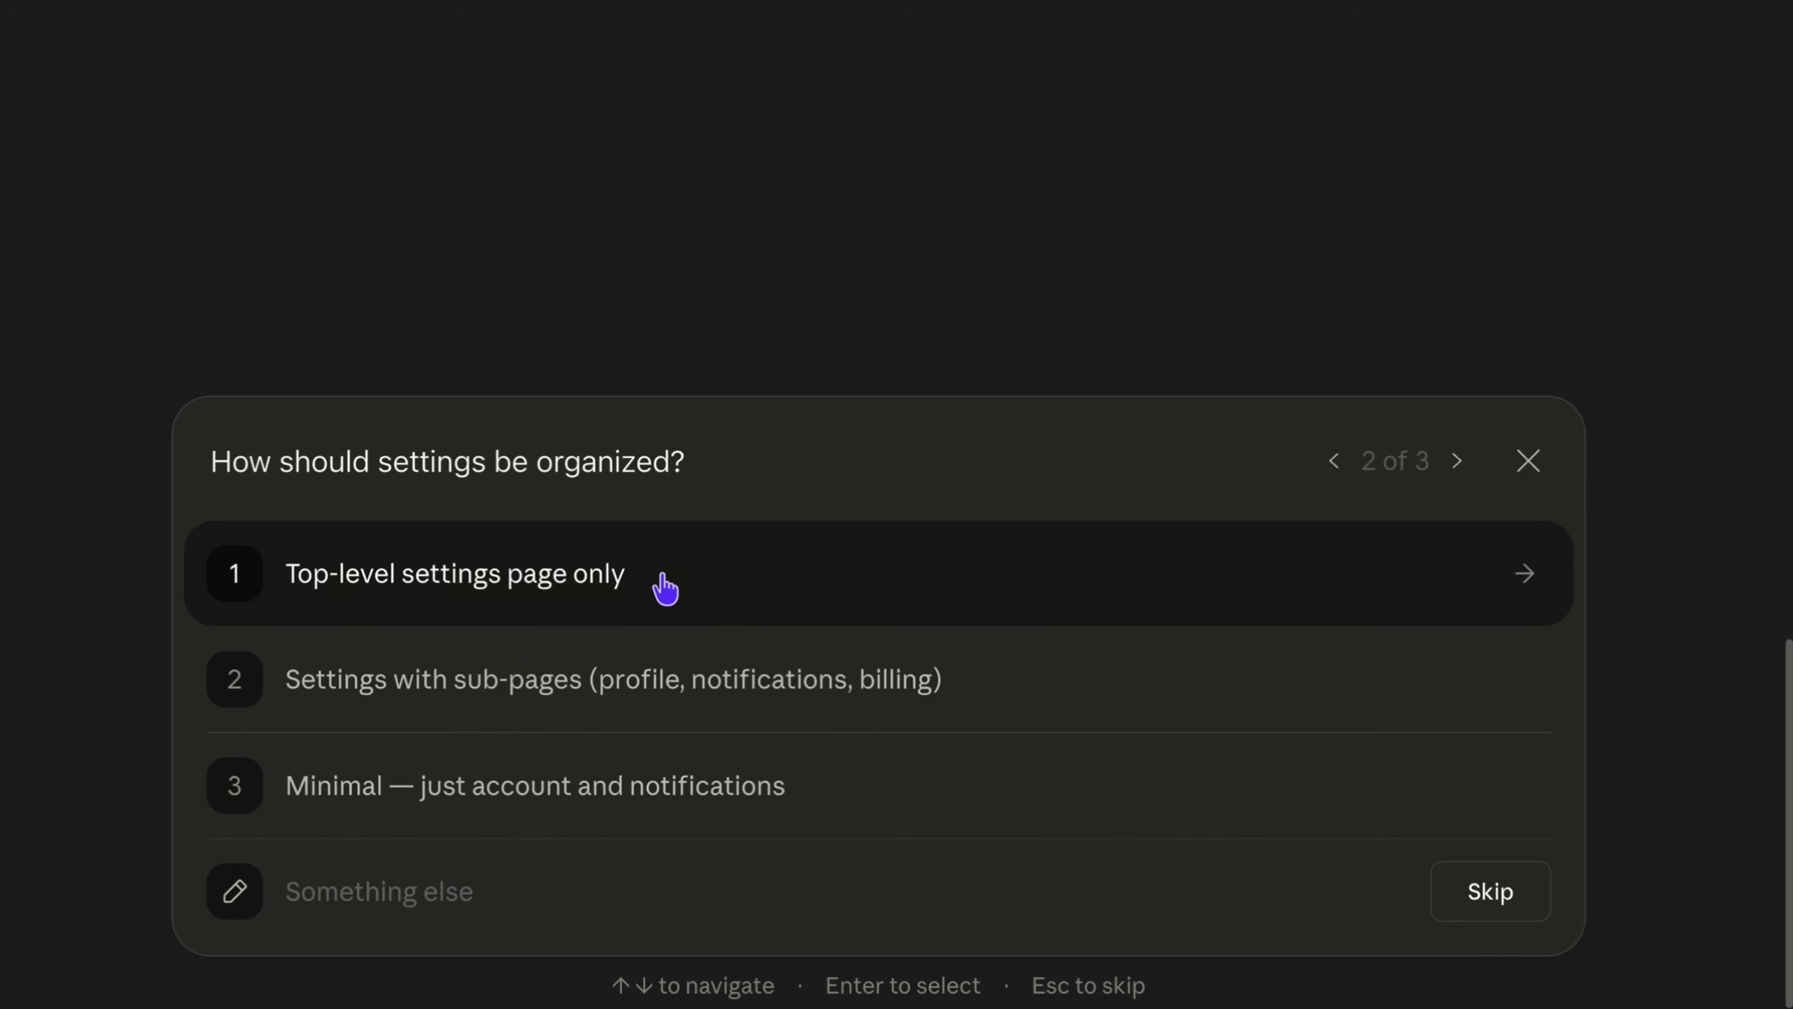
click(664, 588)
click(675, 586)
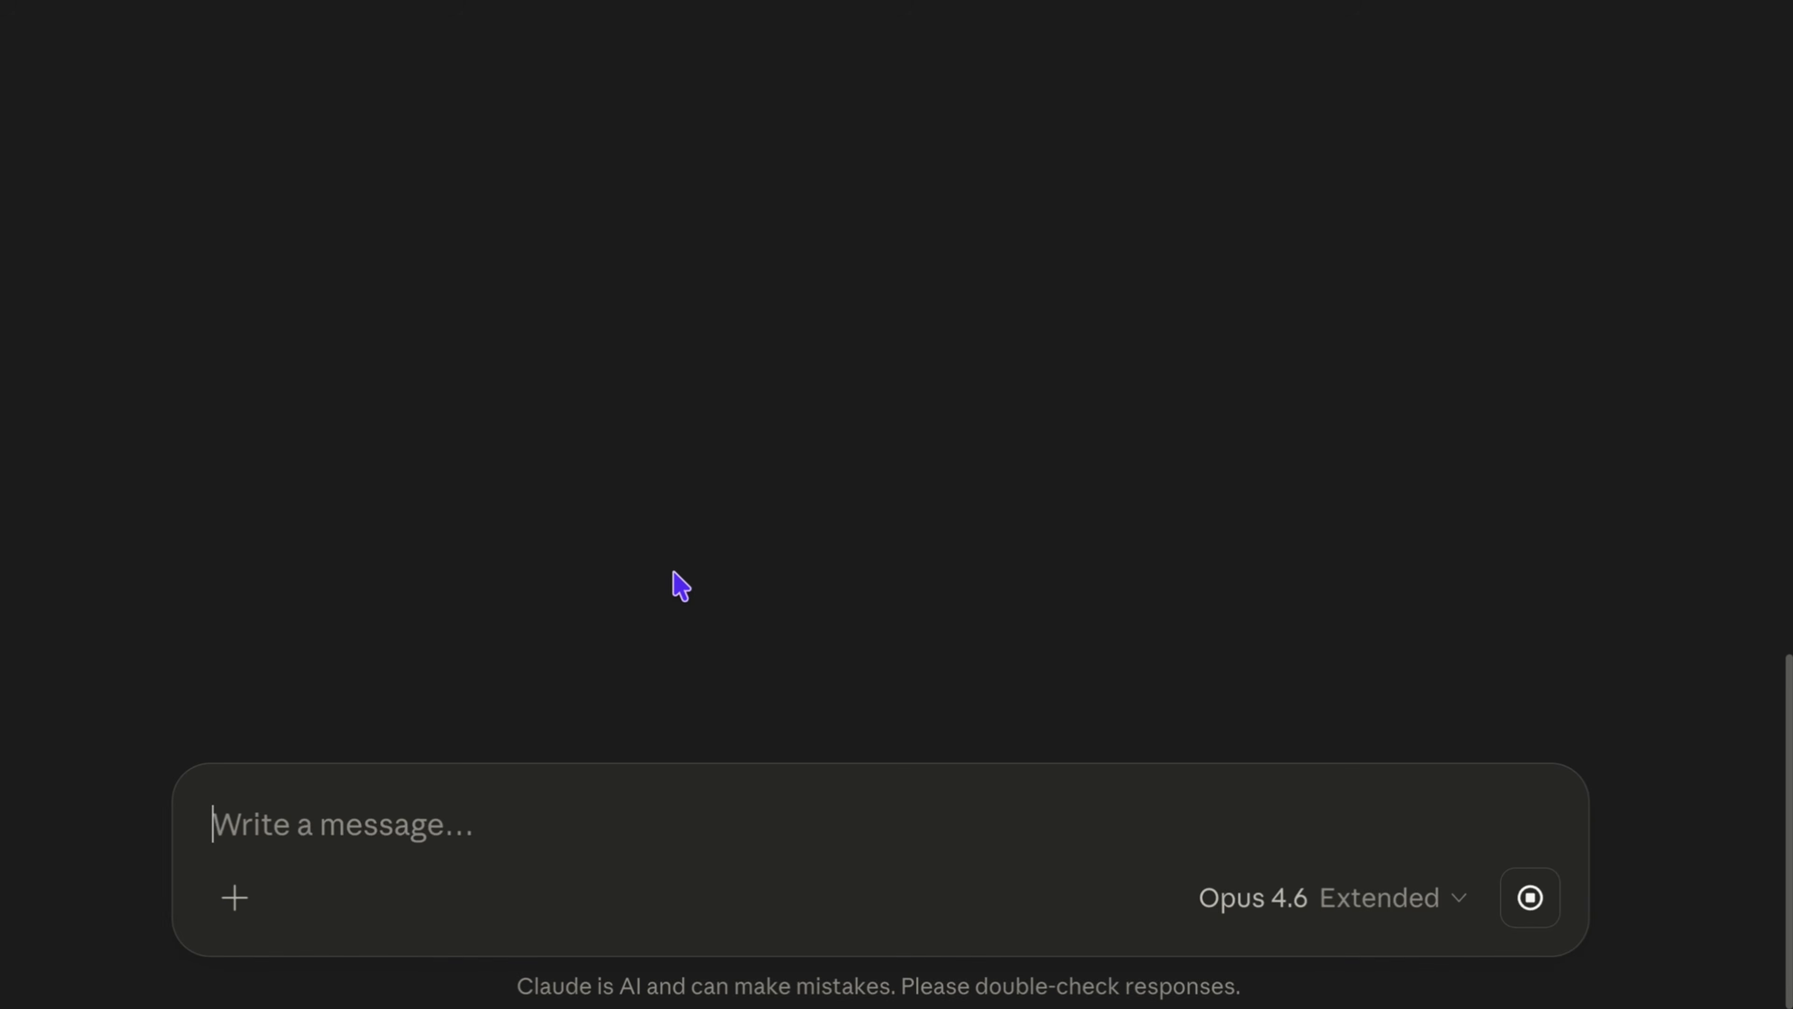
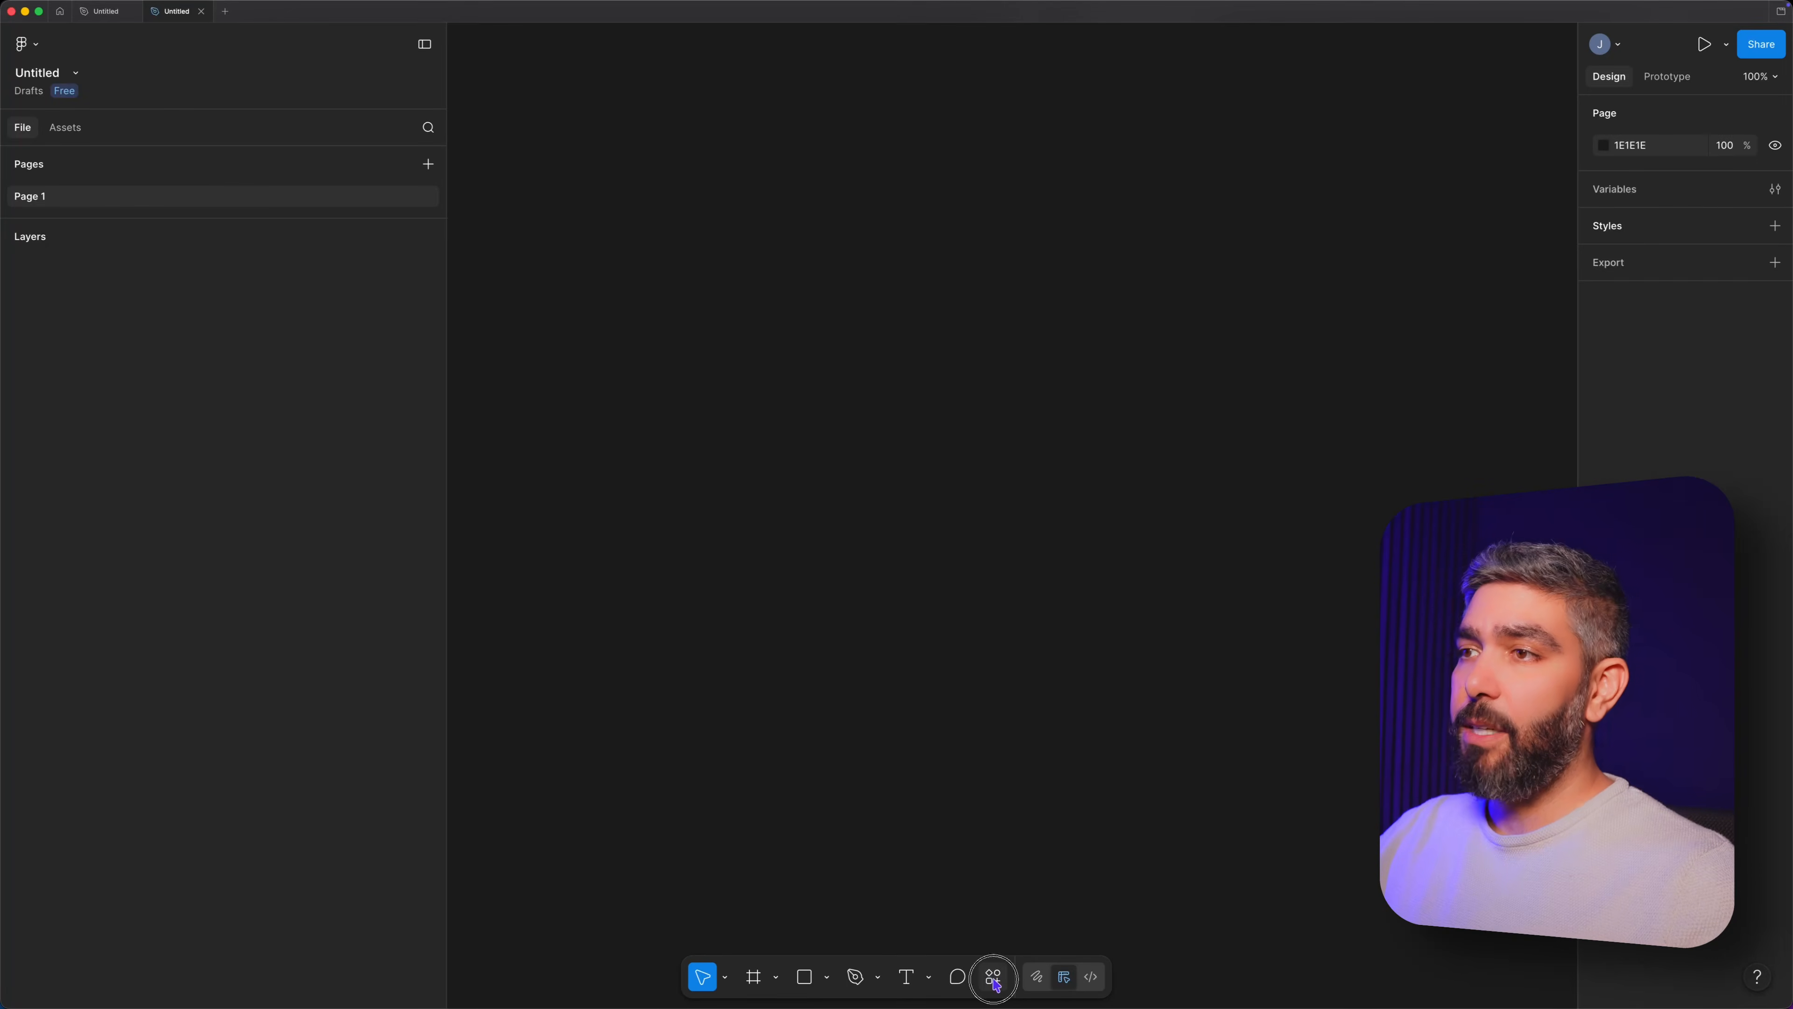
Switch to Figma, launch the UX Pilot plugin and move its window to the middle of the empty canvas.
click(992, 978)
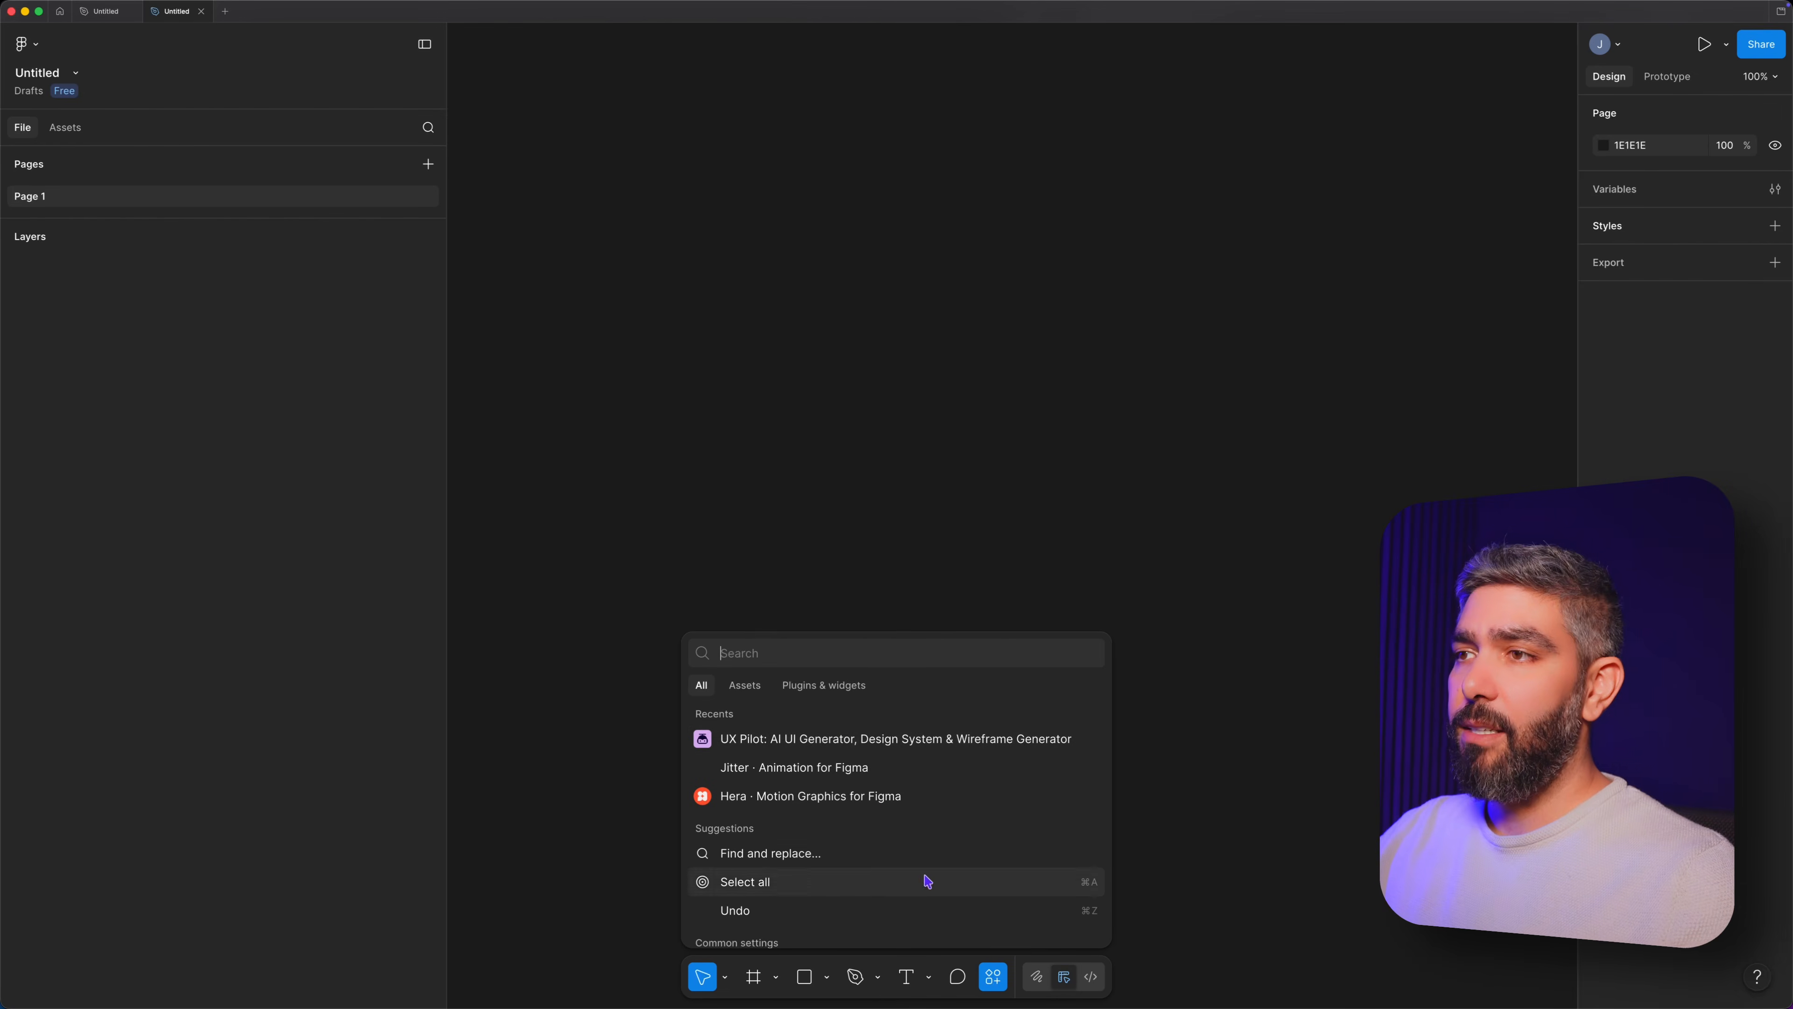
click(829, 739)
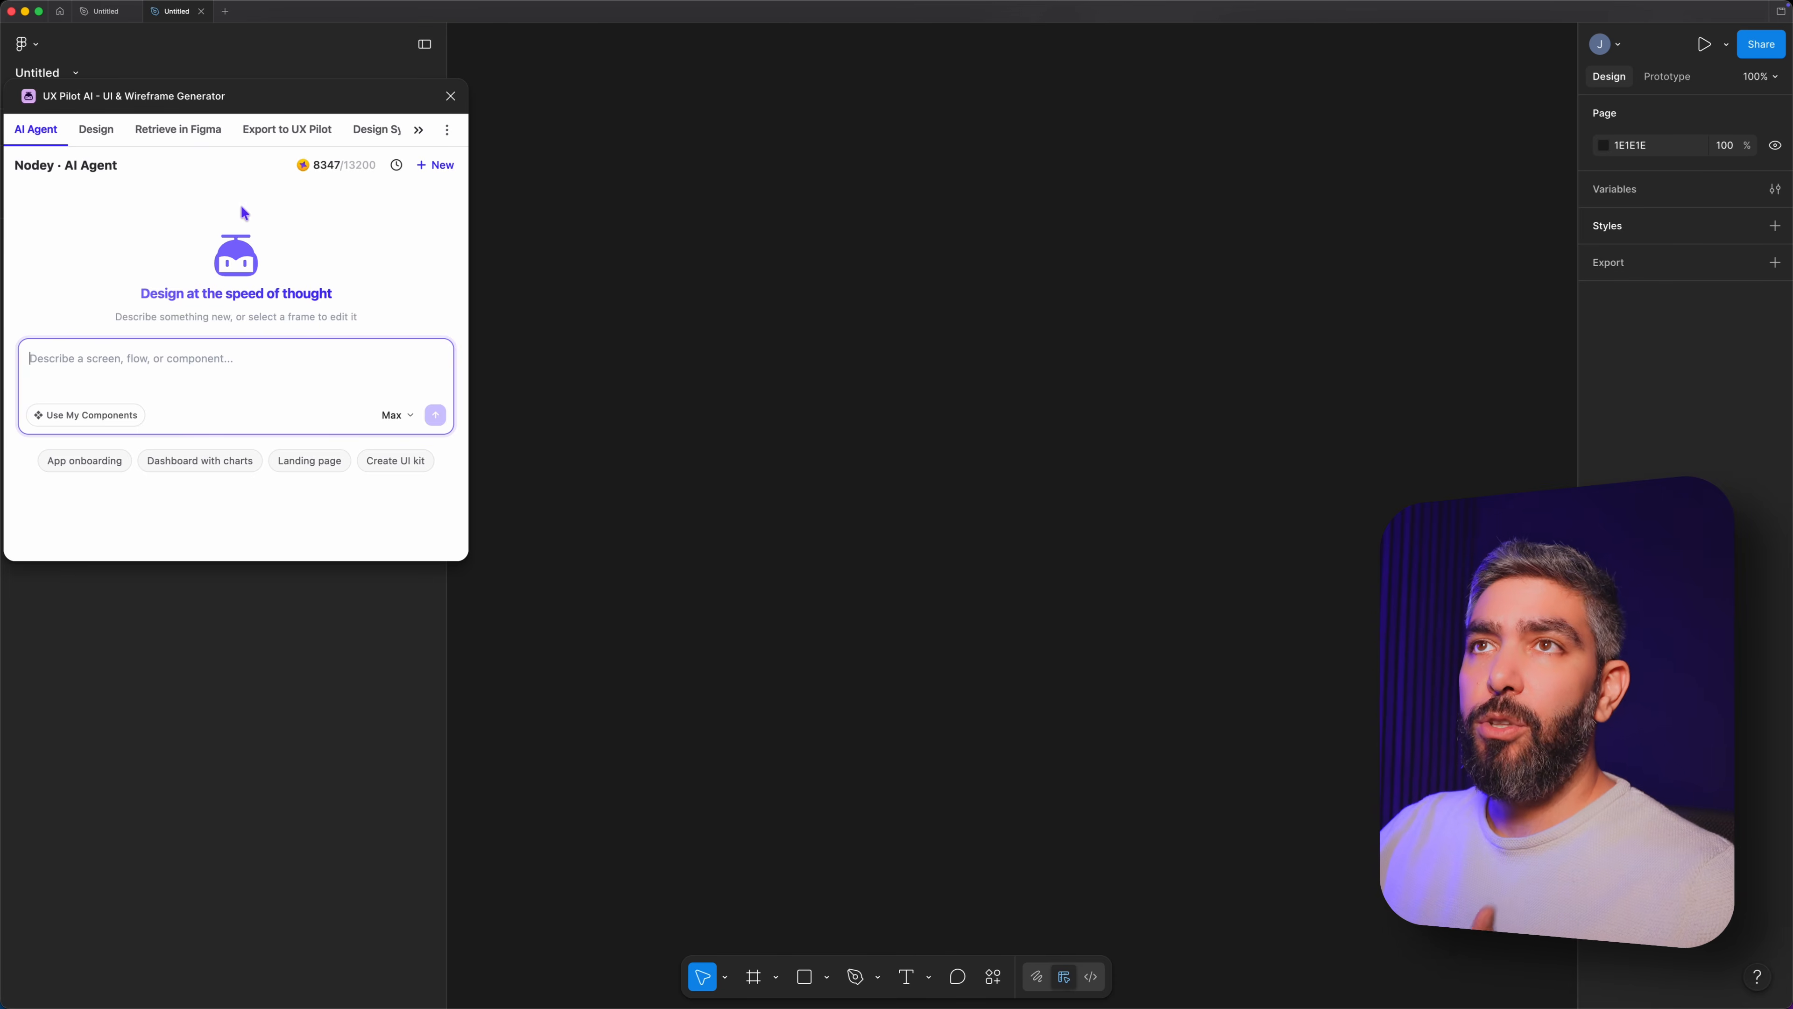
drag(242, 97, 1071, 321)
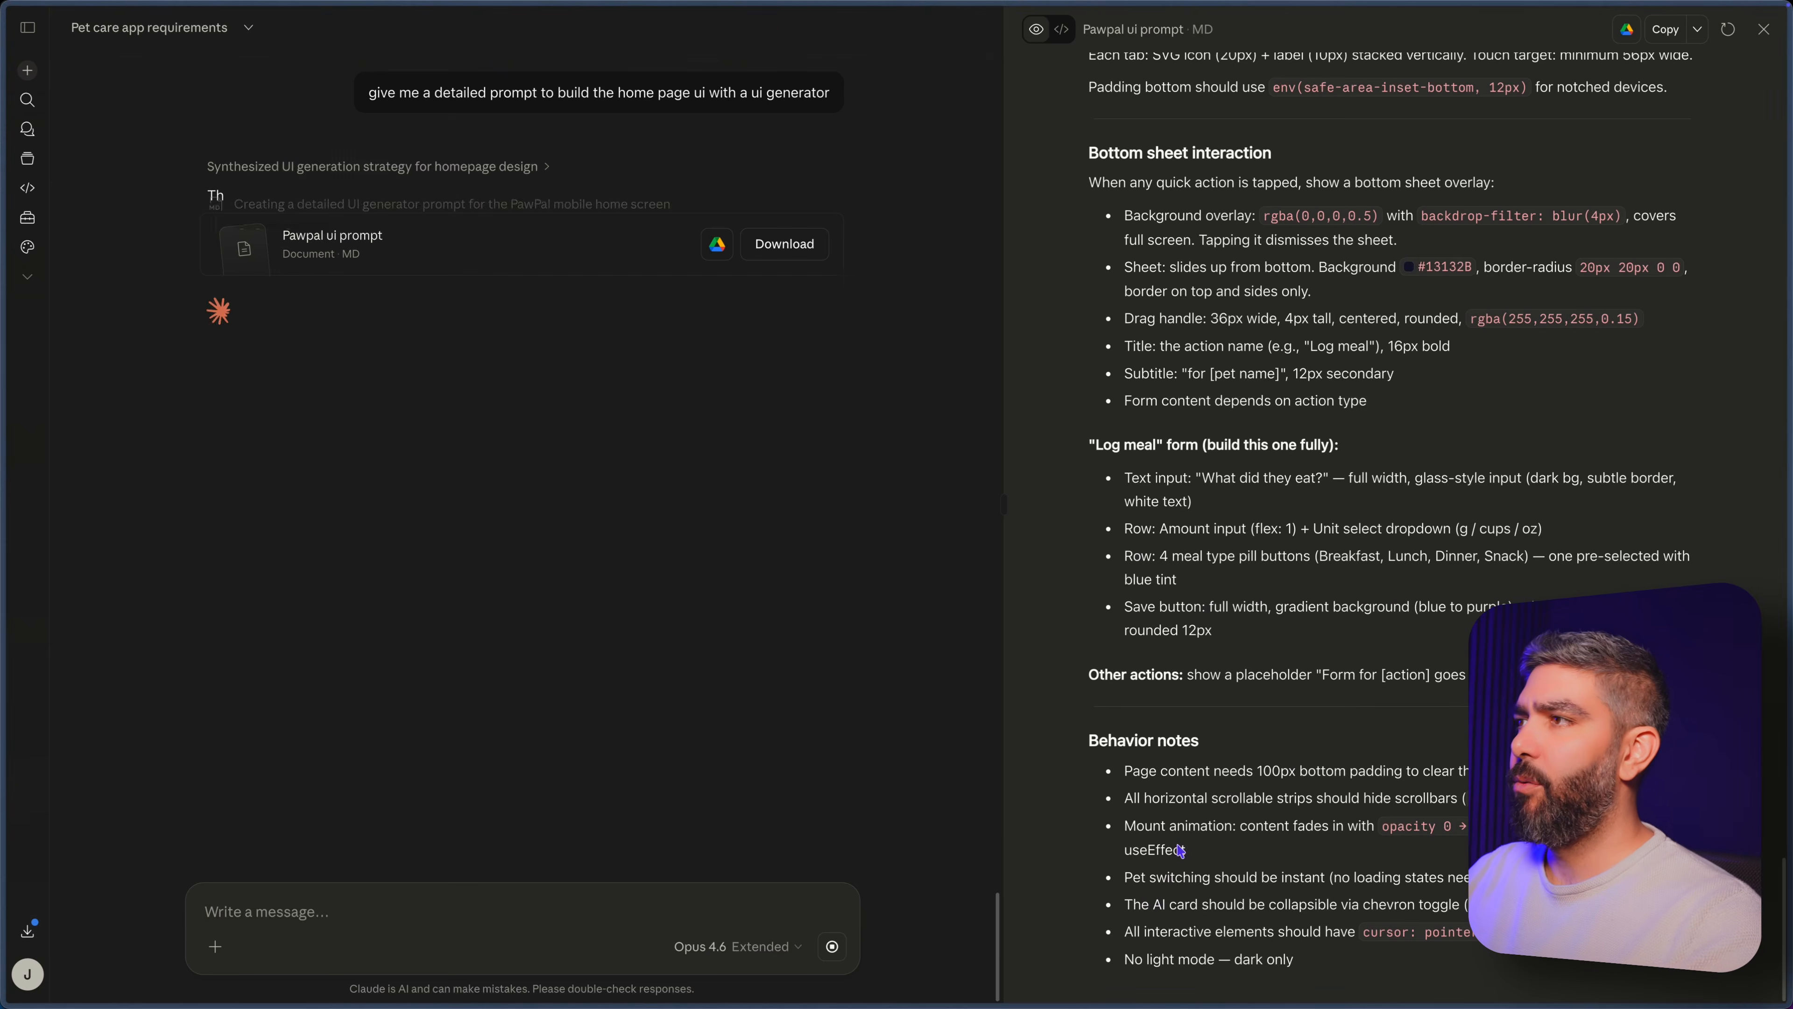
In Claude, send "give me a detailed prompt to build the home page ui with a ui generator" and review the resulting document.
scroll(1290, 779, up, 6)
scroll(1290, 779, up, 10)
scroll(1333, 789, up, 12)
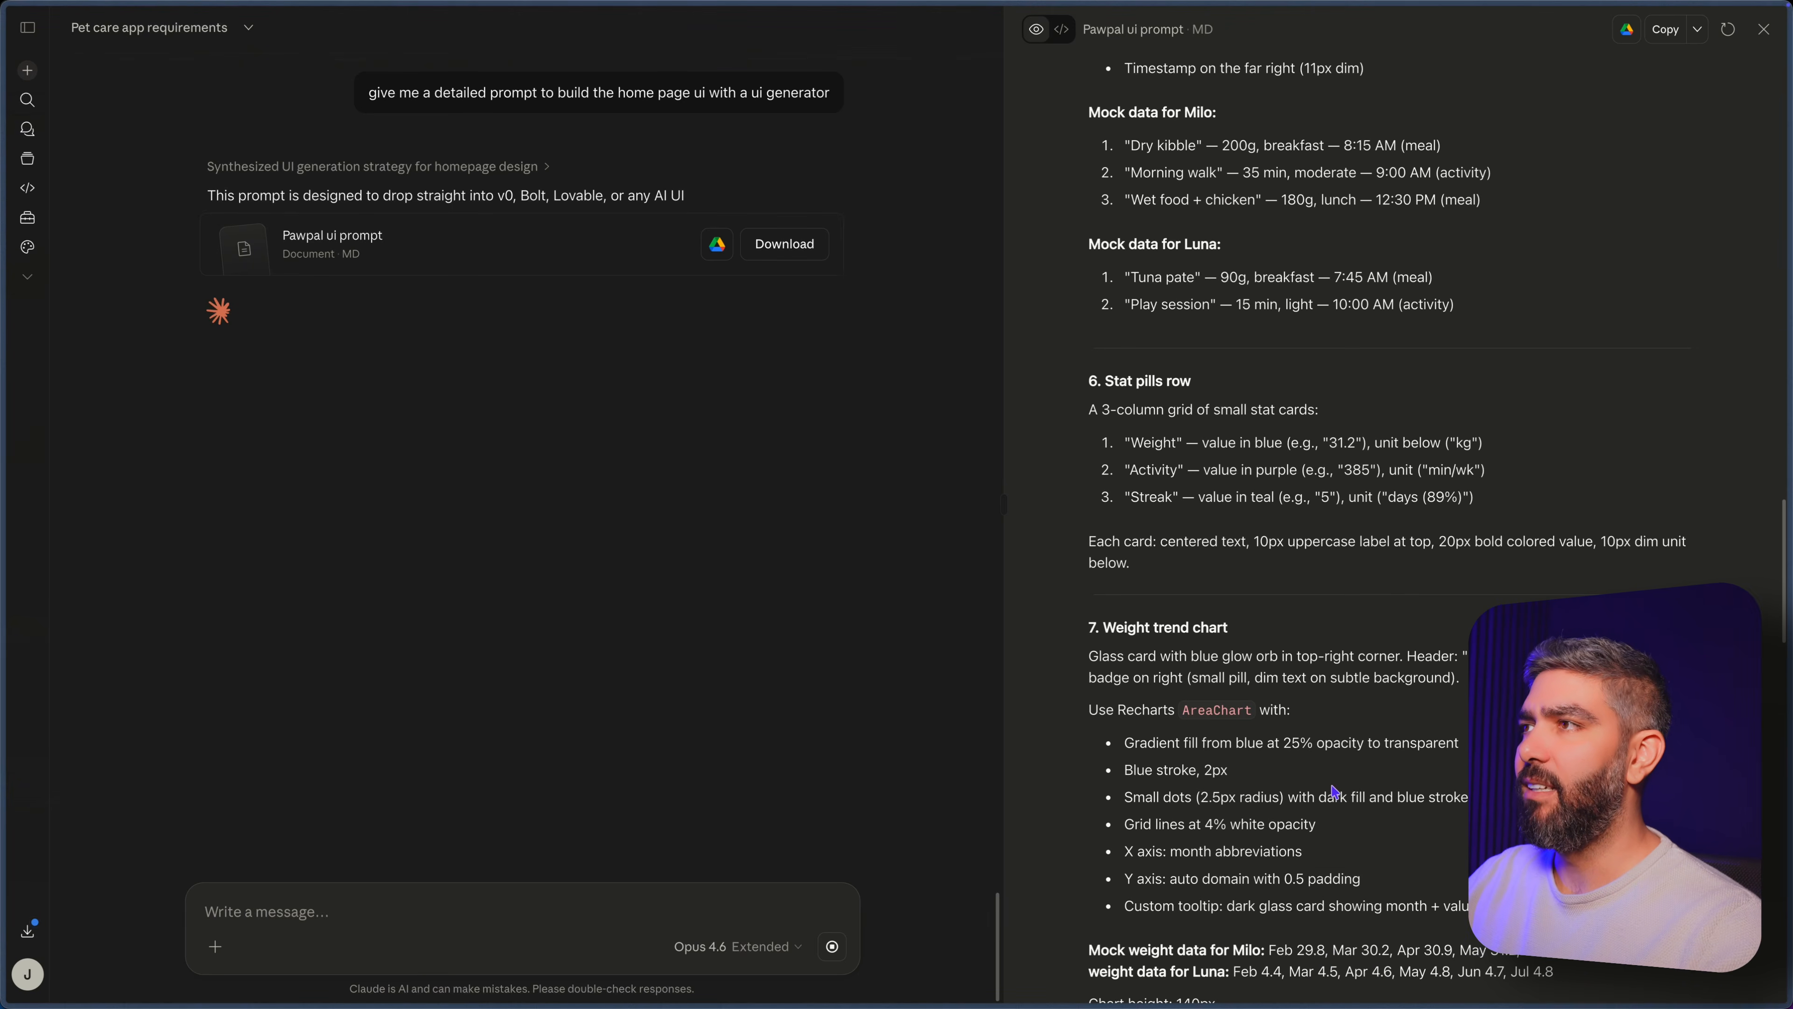
scroll(1333, 790, up, 10)
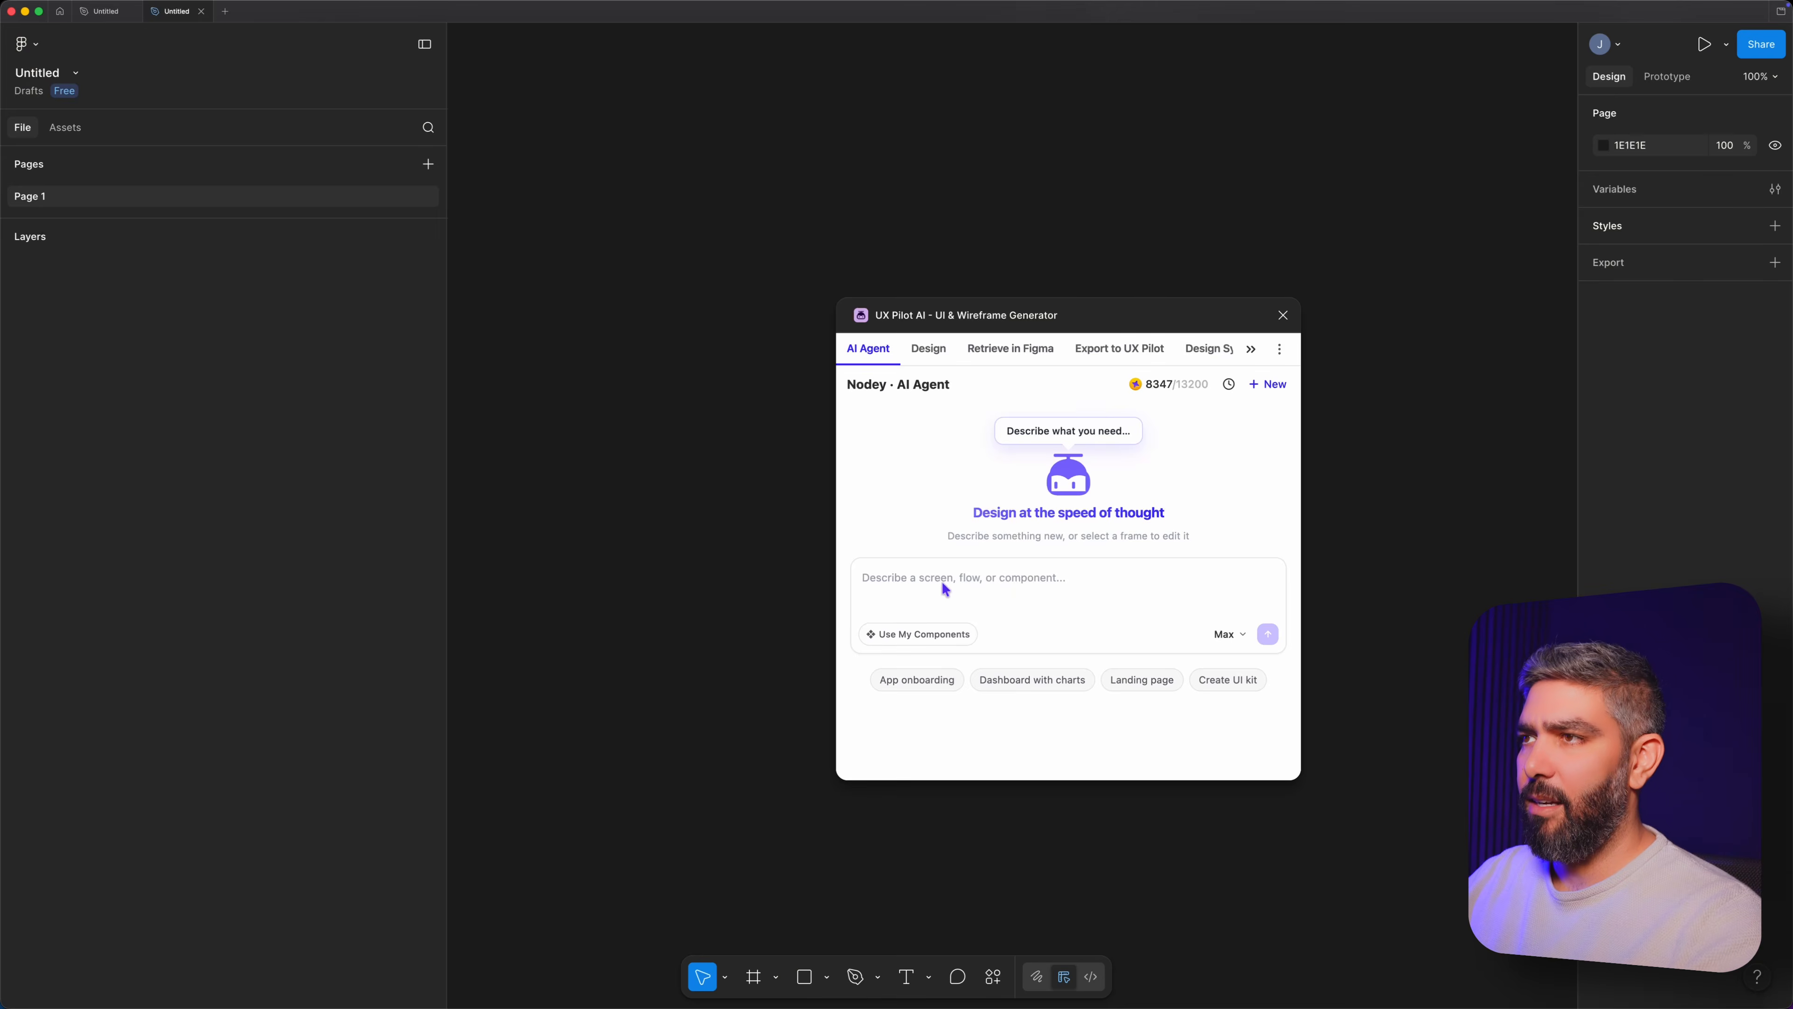
Copy the PawPal mobile home screen prompt into UX Pilot's AI Agent in Figma and generate the design.
click(946, 576)
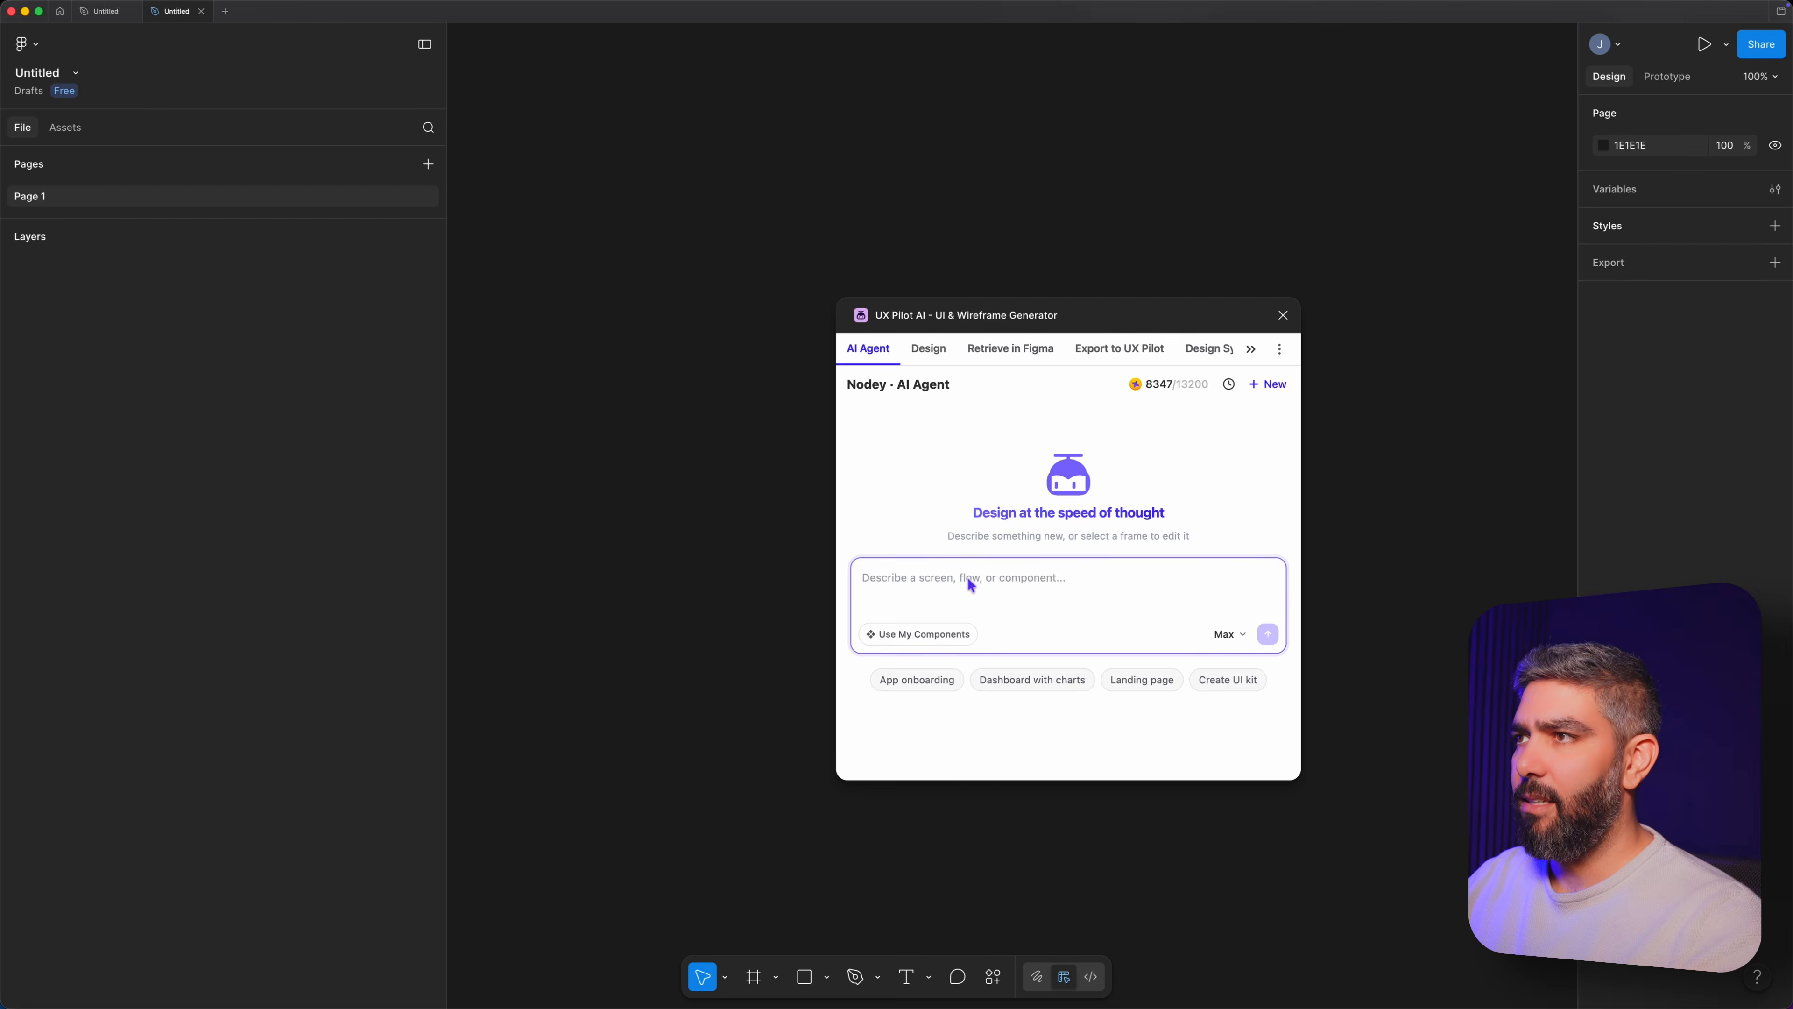
key(super+v)
scroll(1075, 612, down, 15)
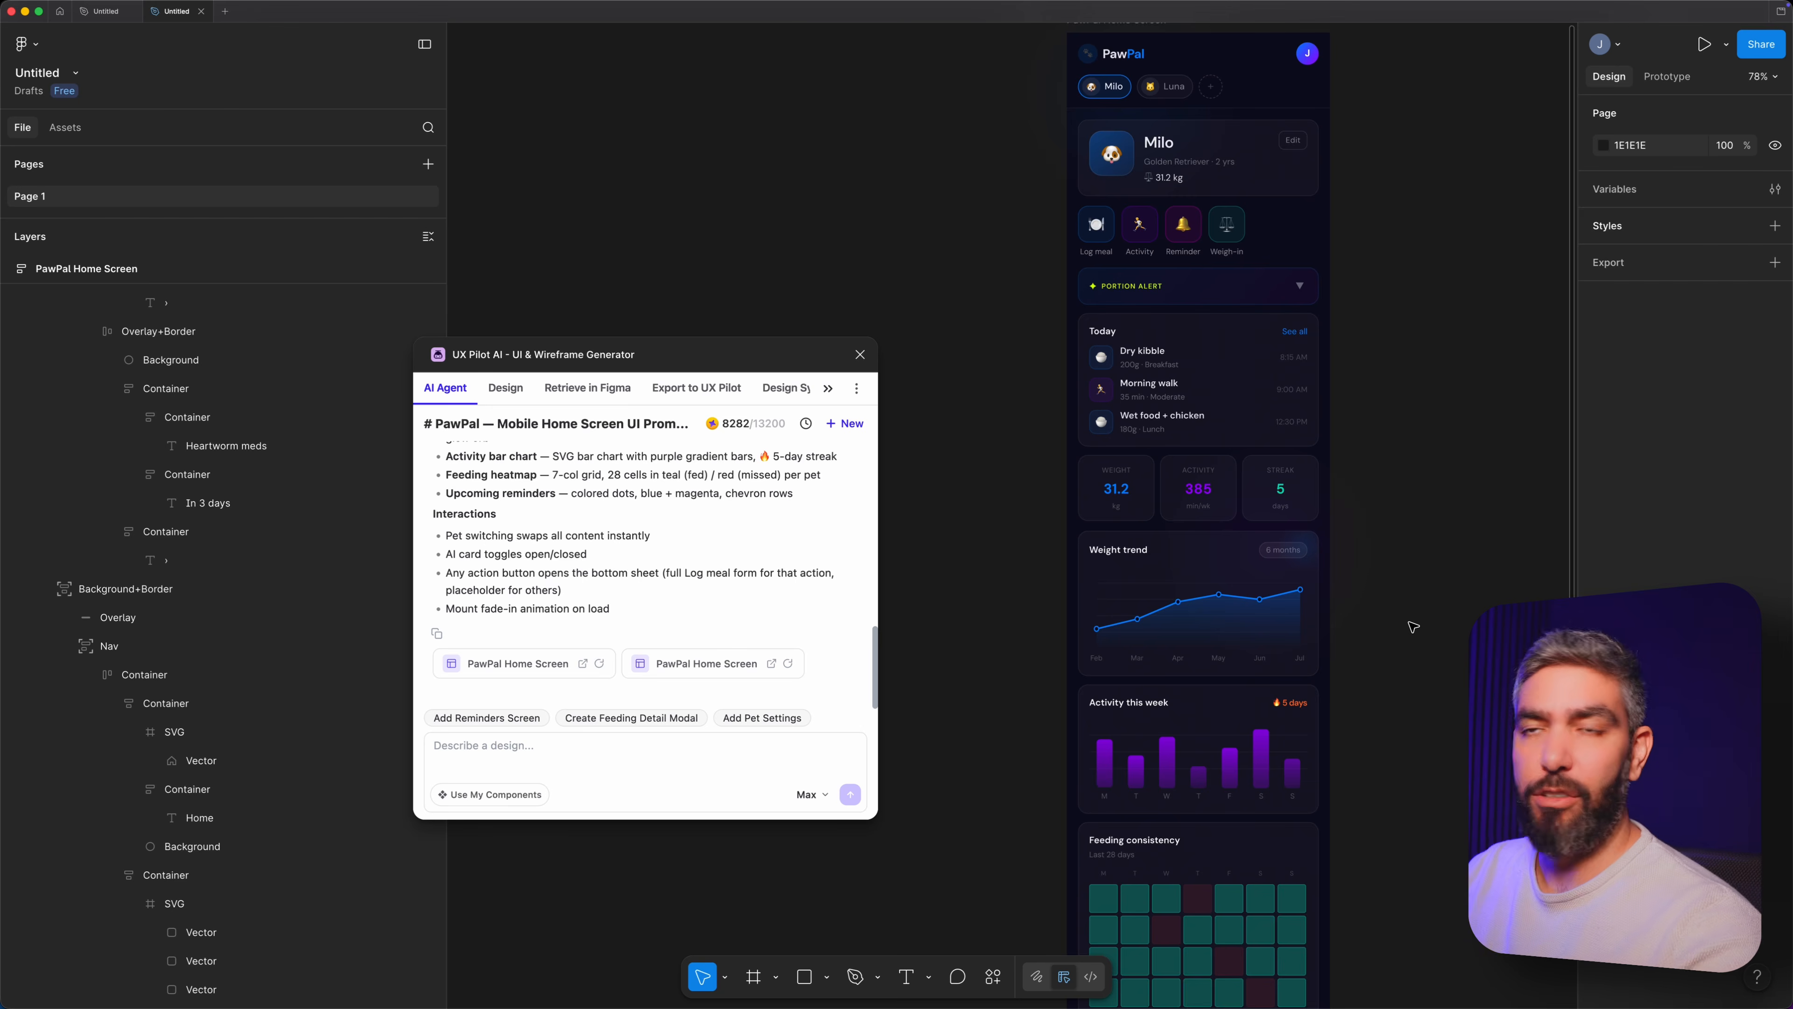
Inspect the generated PawPal Home Screen, including its Today and Weight trend cards, and compare it with the other window.
scroll(1307, 404, up, 3)
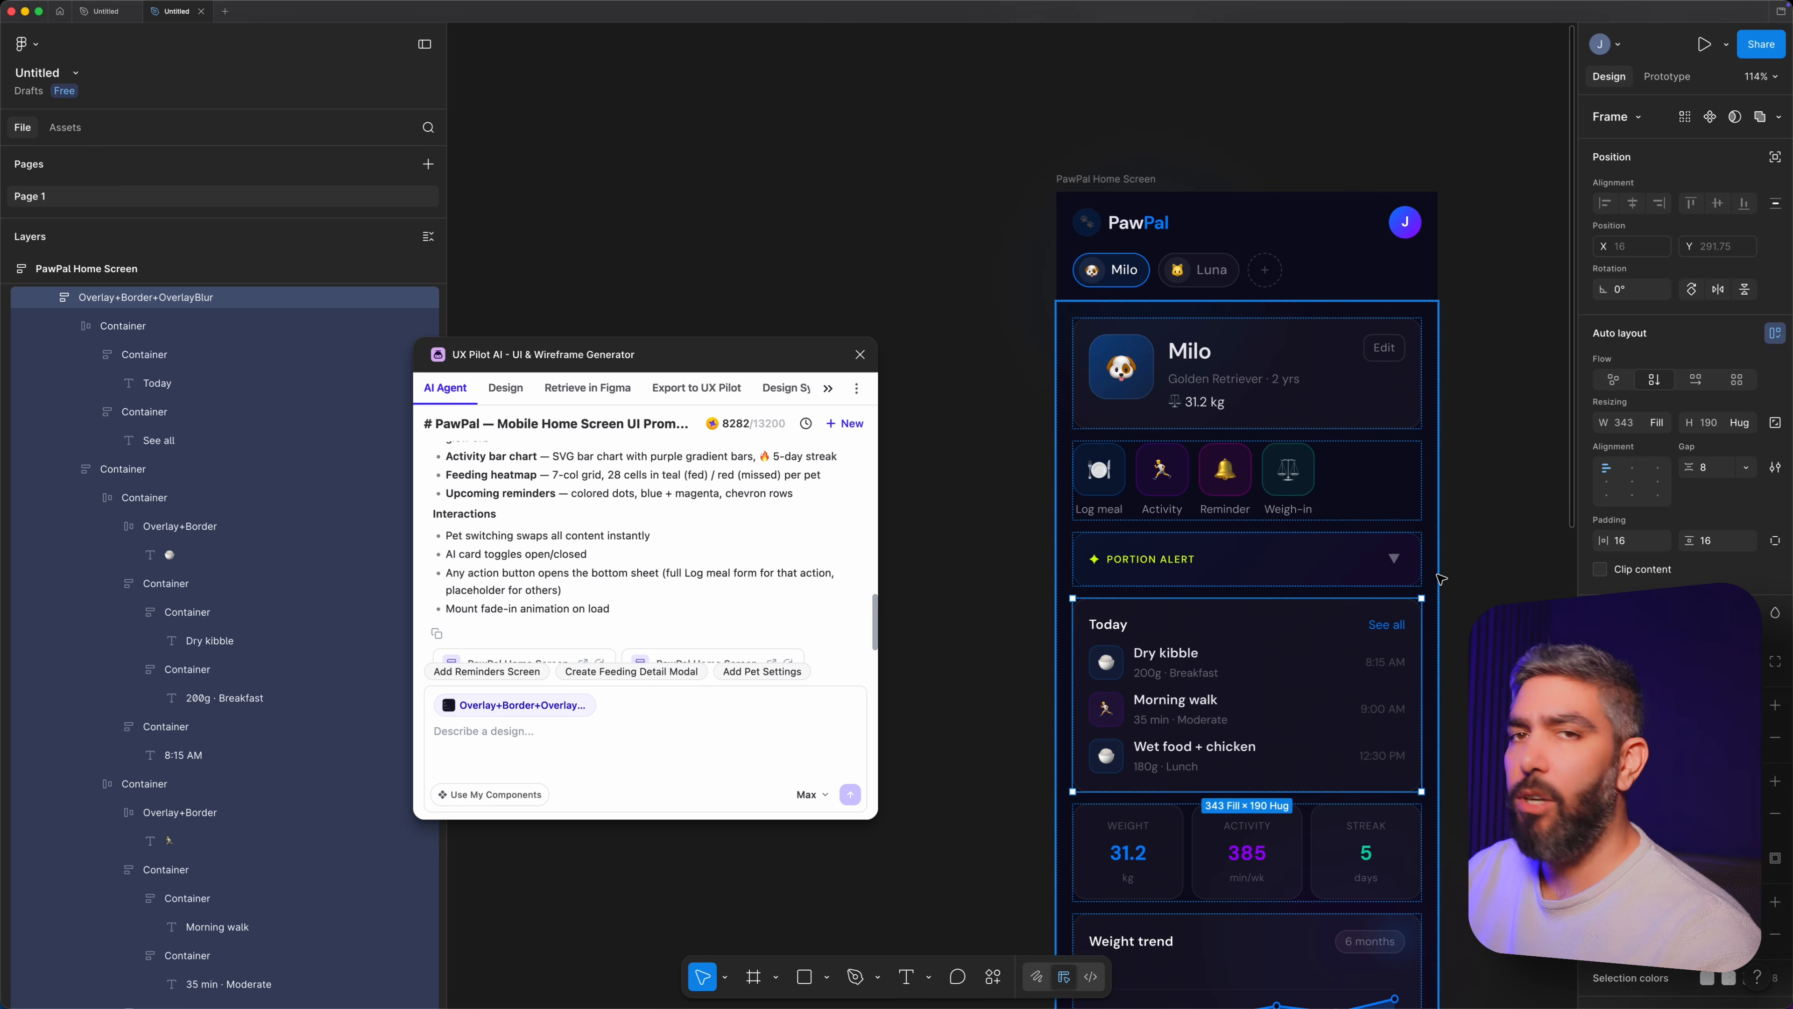
scroll(1435, 583, down, 6)
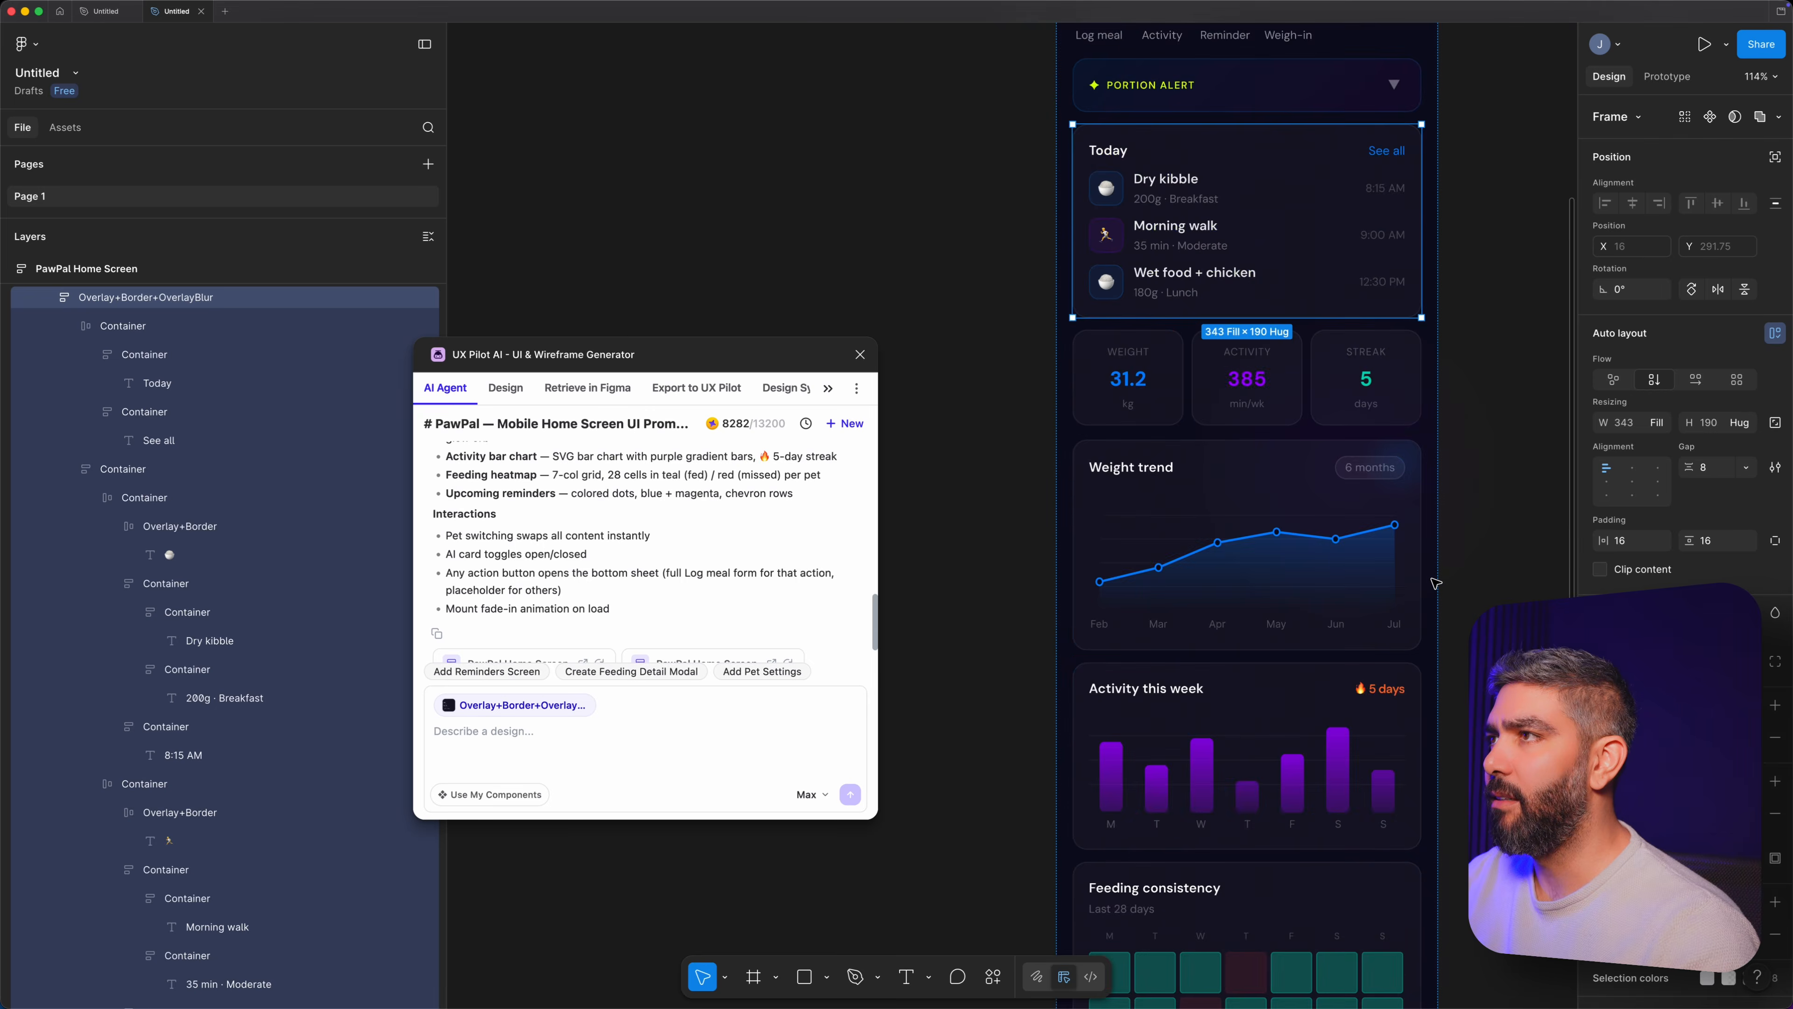
click(1345, 513)
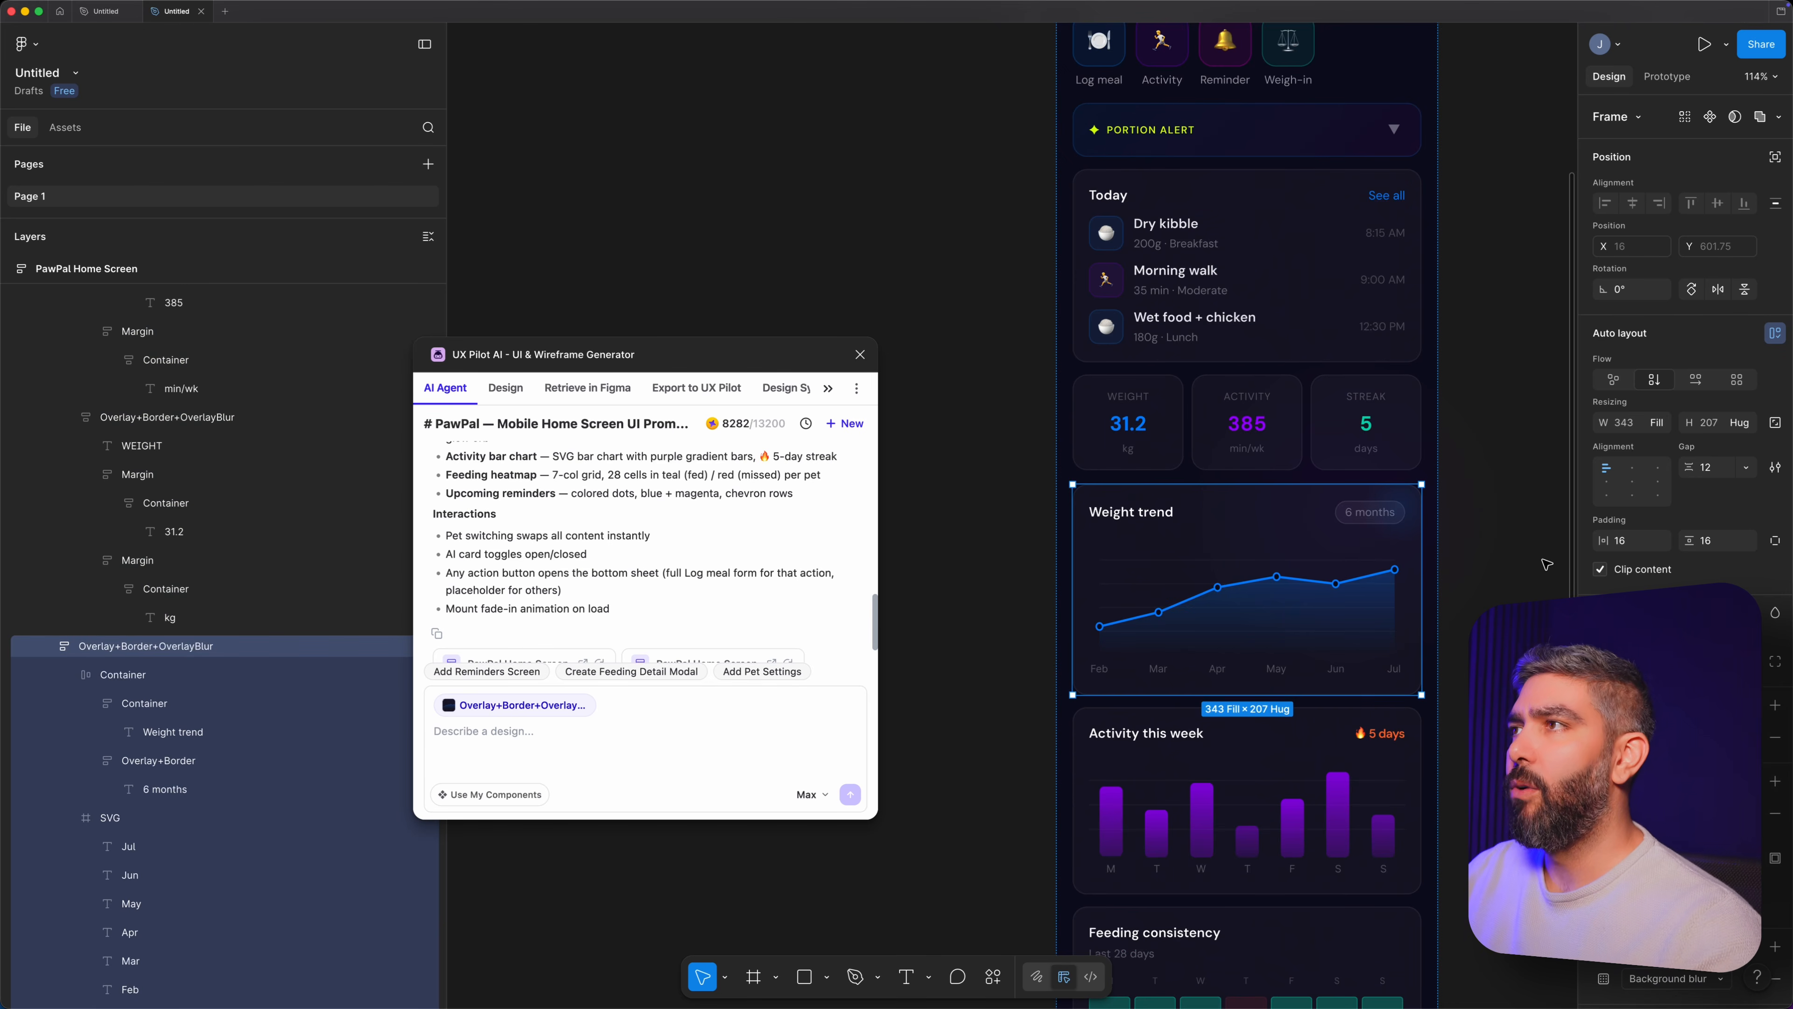
scroll(1546, 564, up, 5)
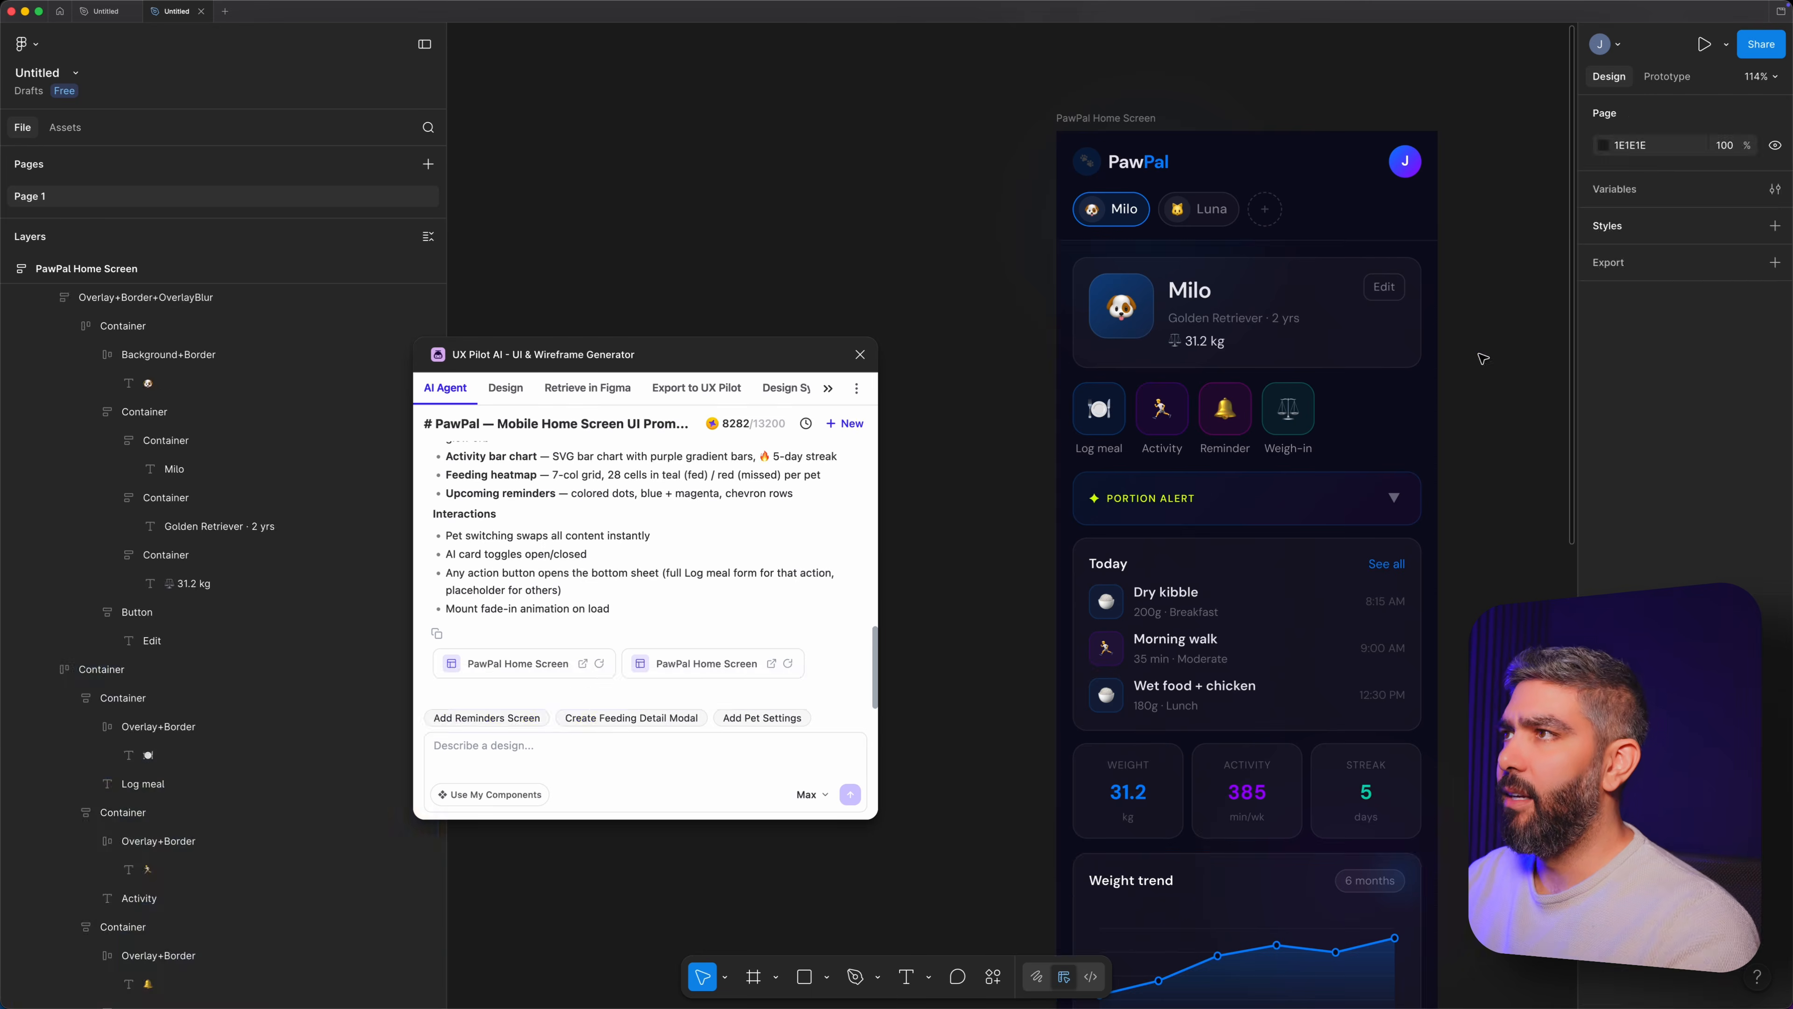
key(super+Tab)
scroll(1447, 349, up, 5)
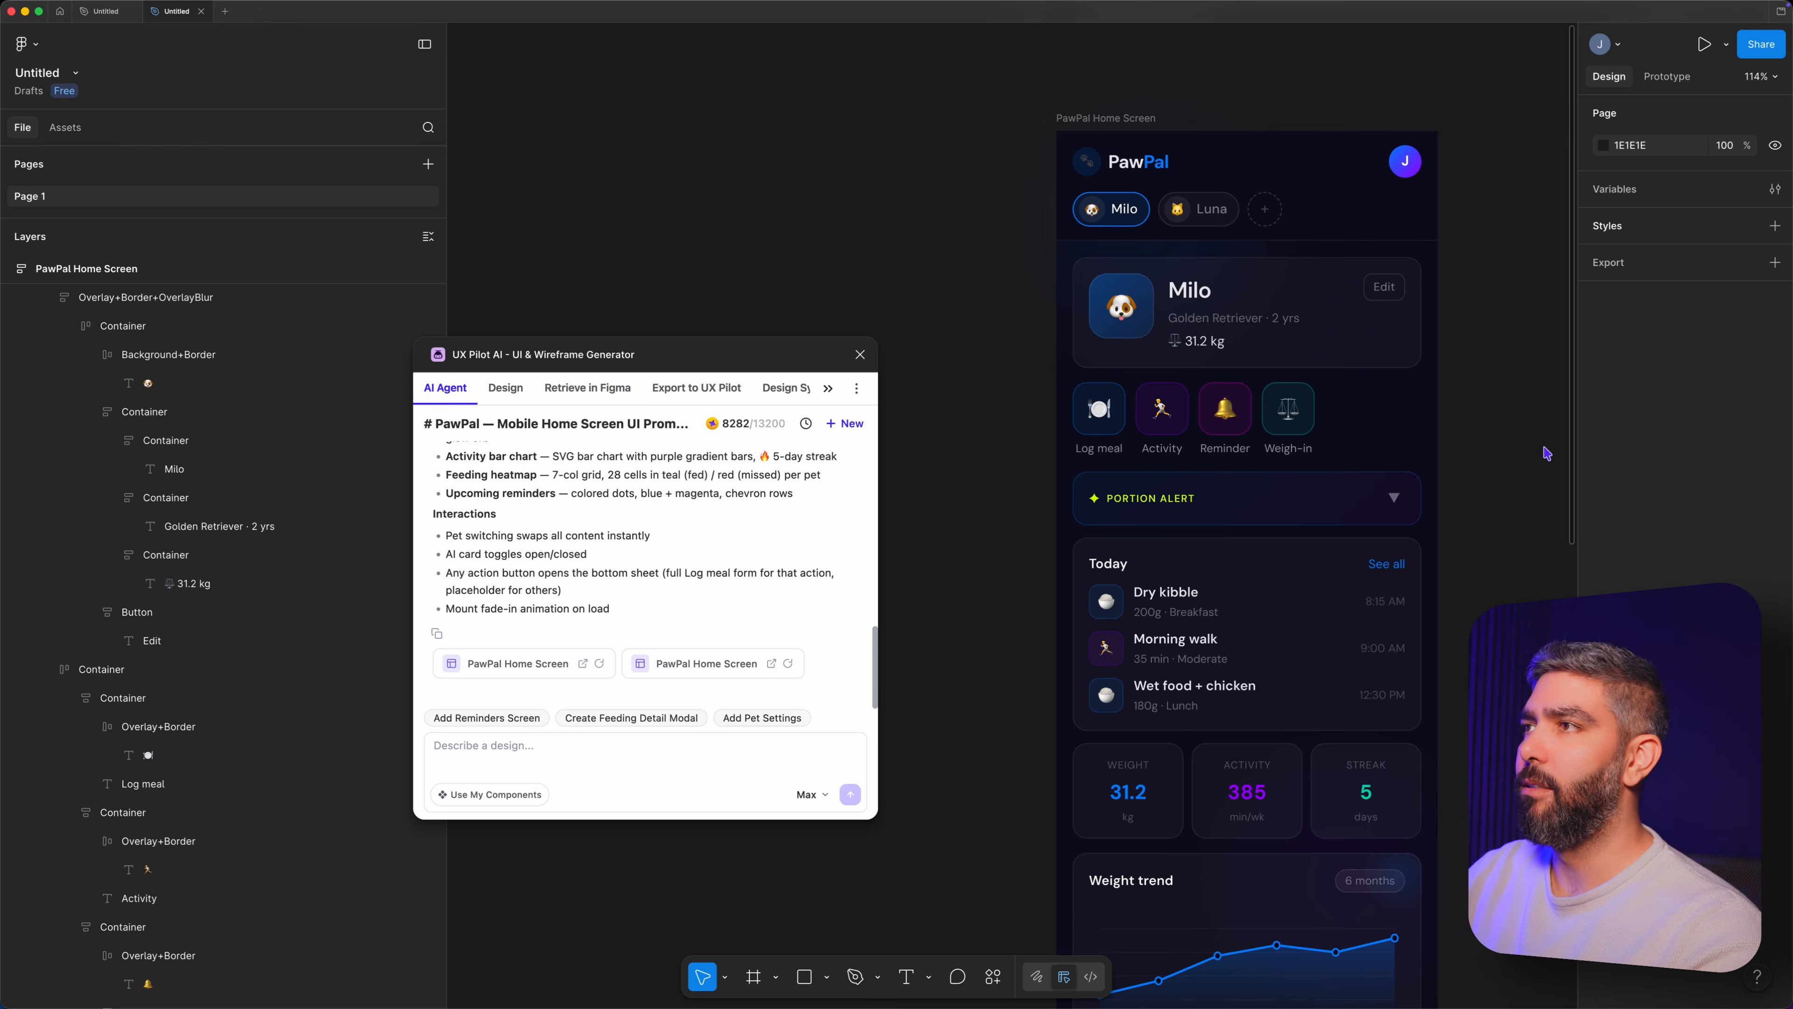
Select the home screen's quick actions row and have the agent "change the icons to vector not emoji".
click(1156, 428)
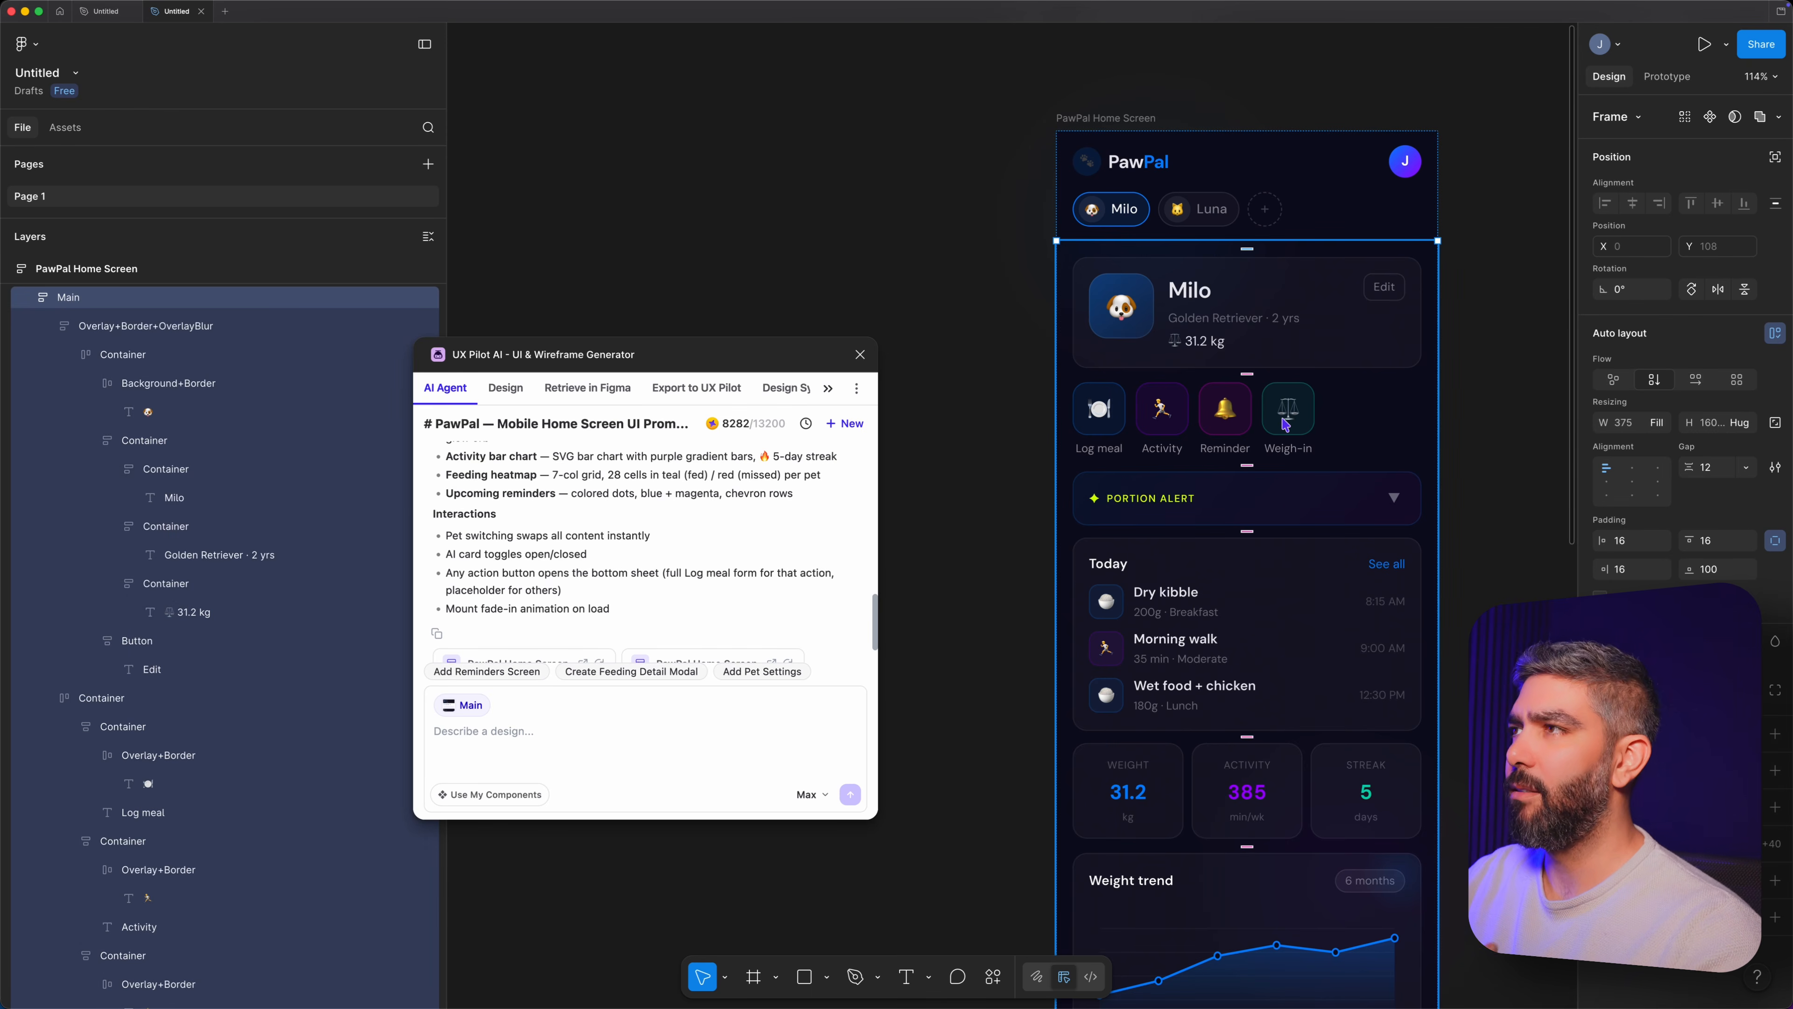
click(1264, 415)
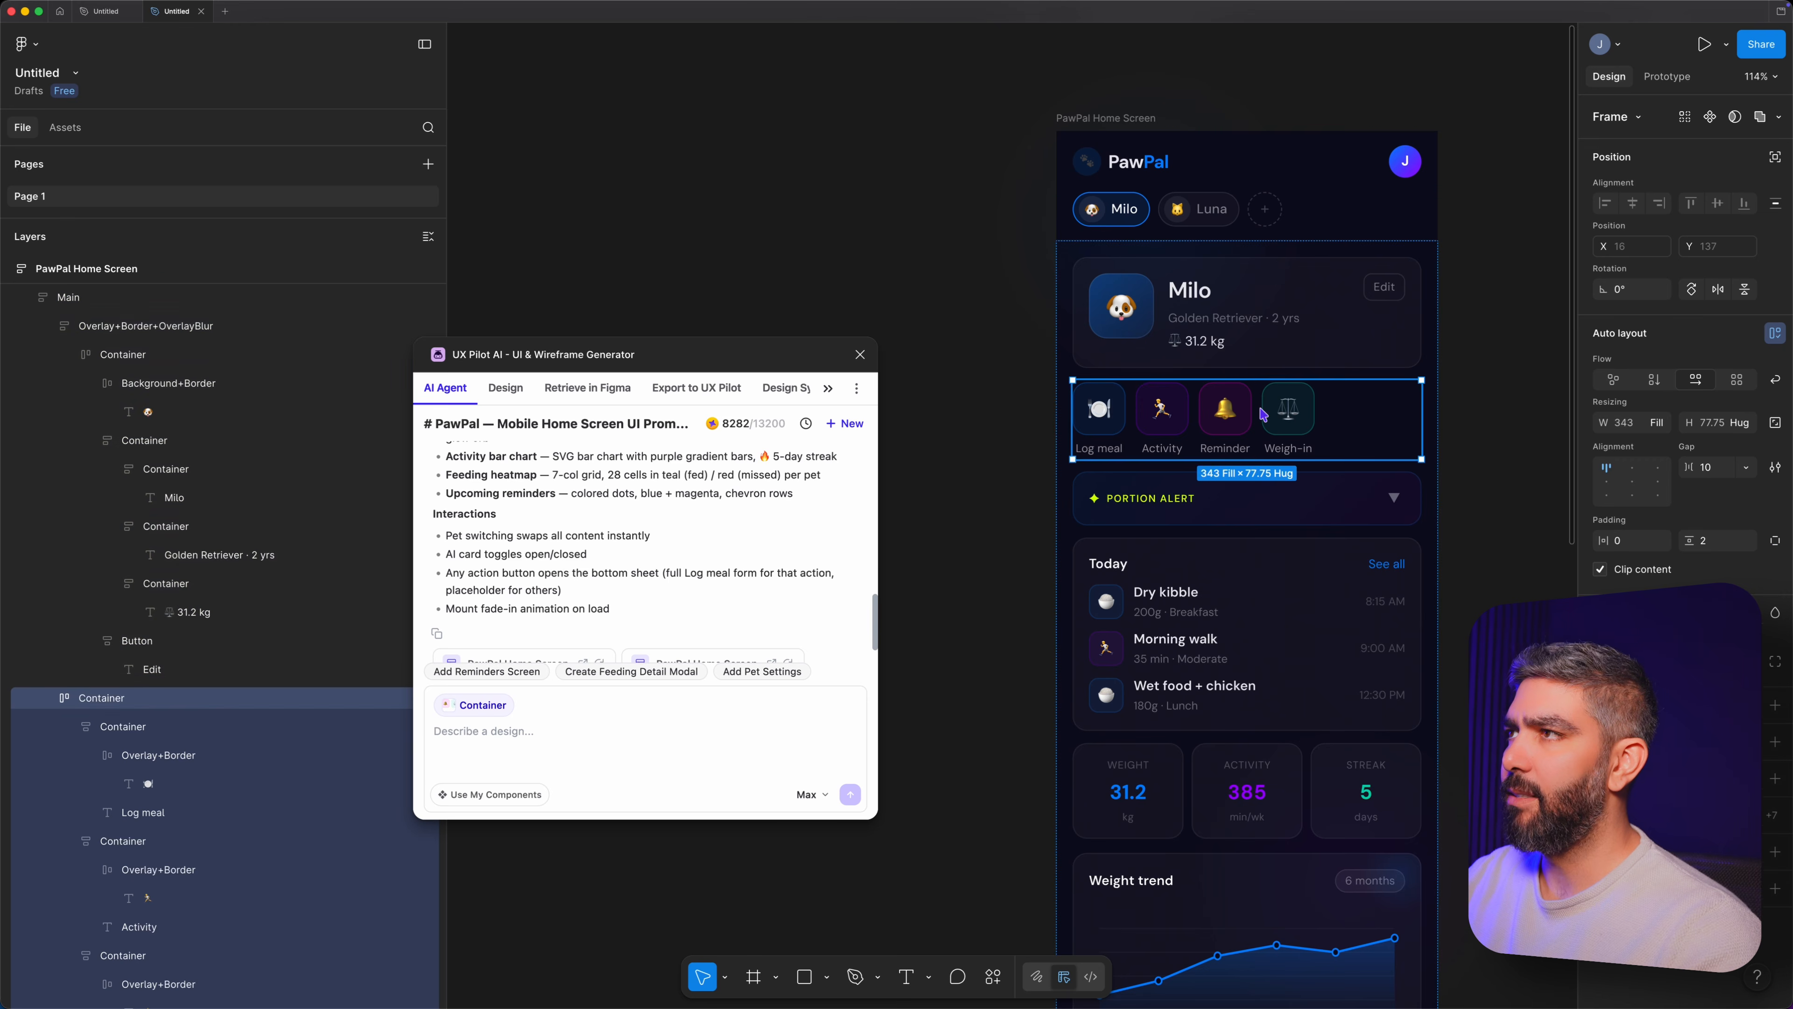
click(707, 747)
text(change the icons to vector not emoji)
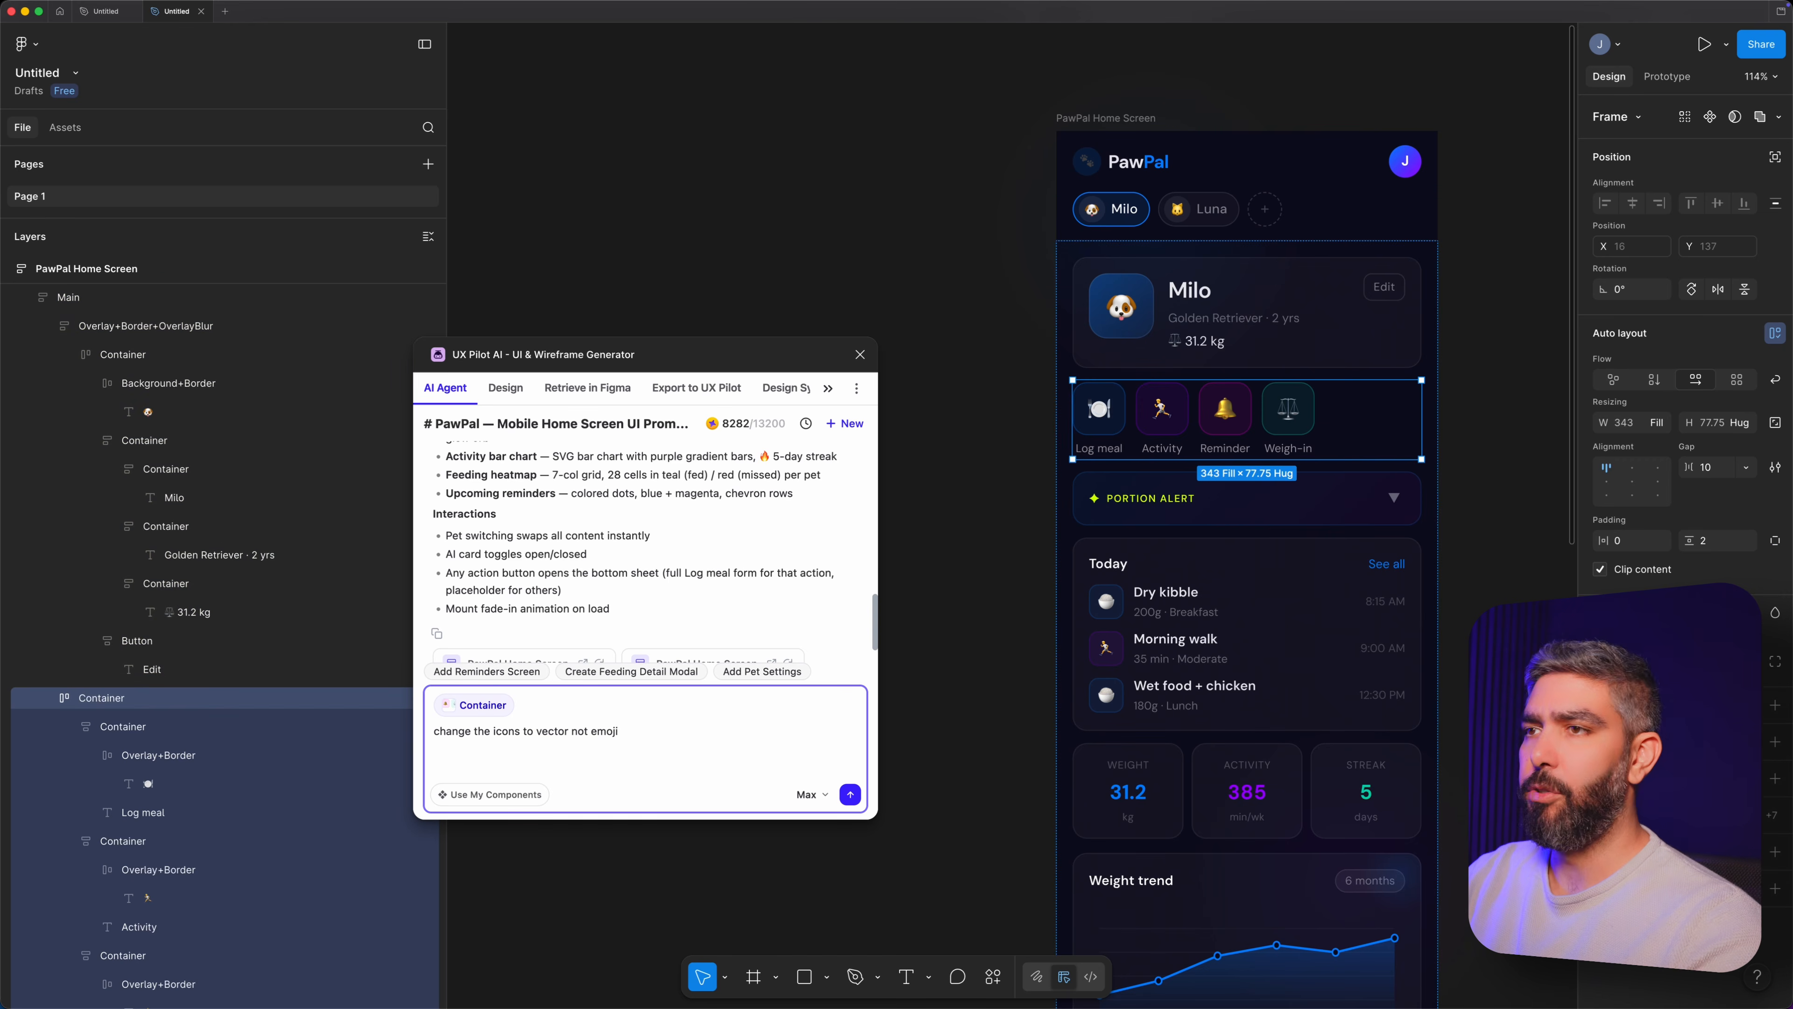
key(Return)
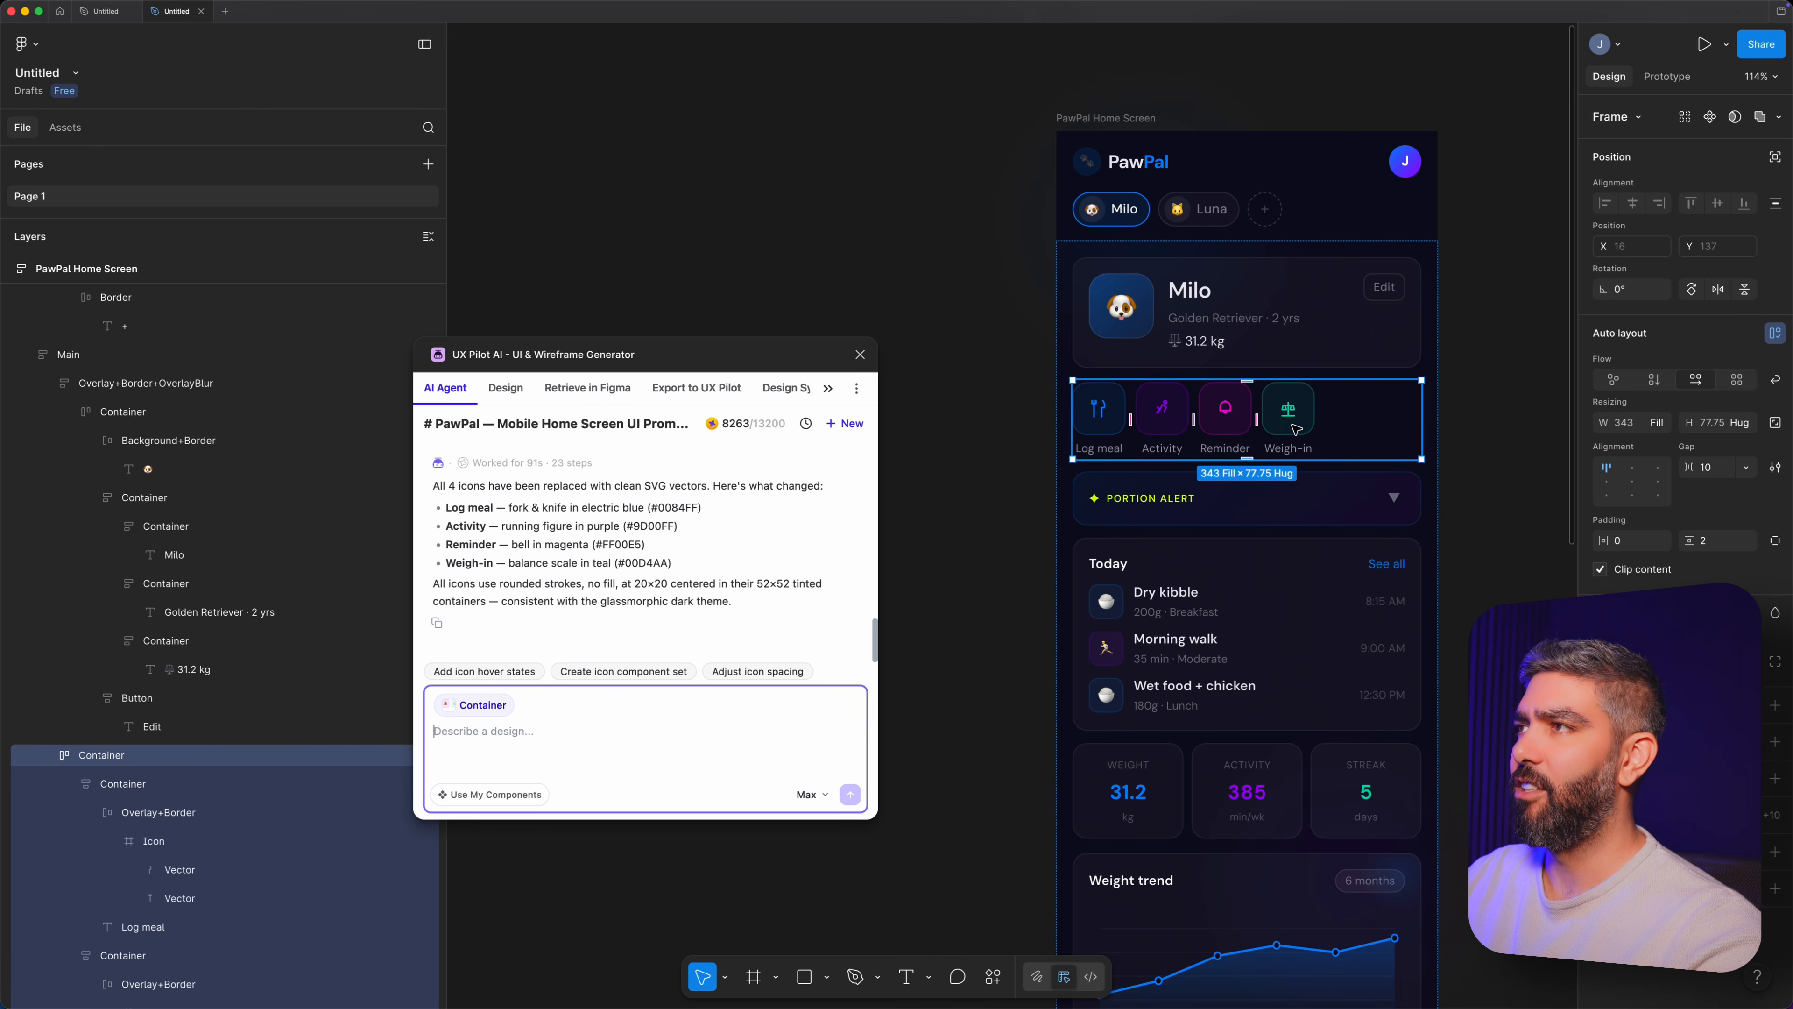
Inspect the Weigh-in icon on the home screen down to its individual vector paths.
double_click(1289, 410)
double_click(1289, 408)
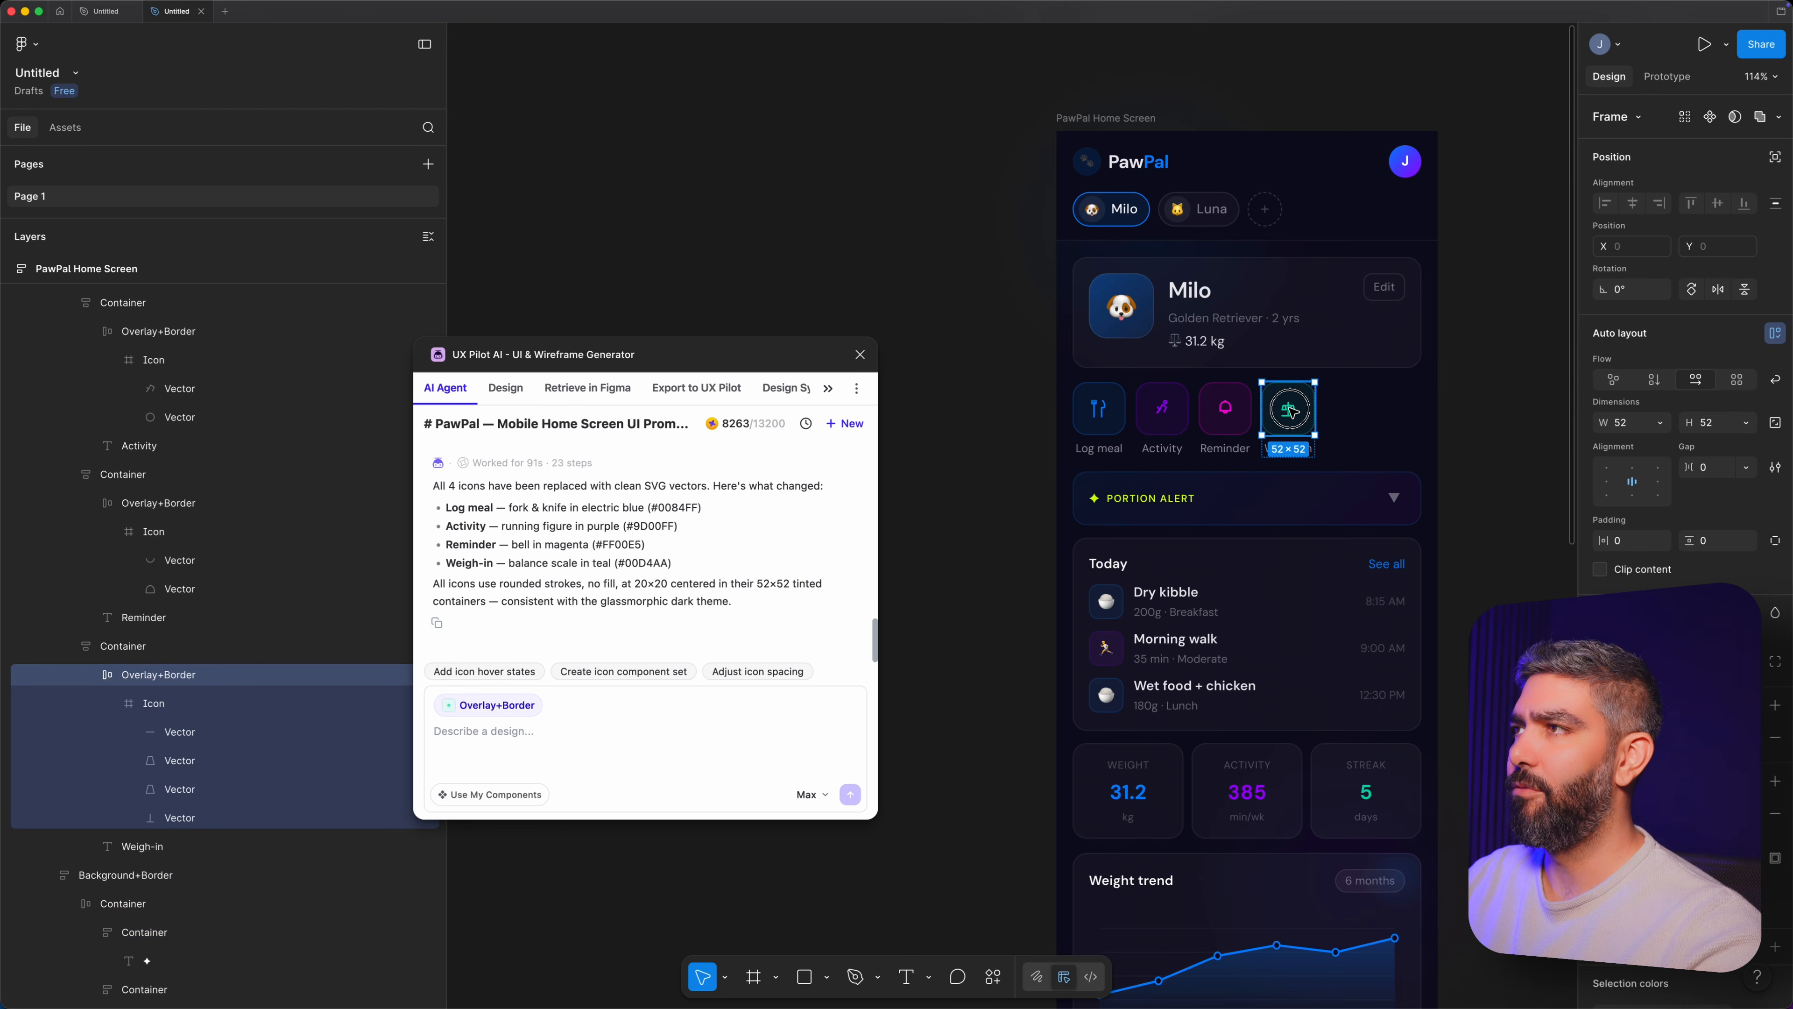
double_click(1290, 408)
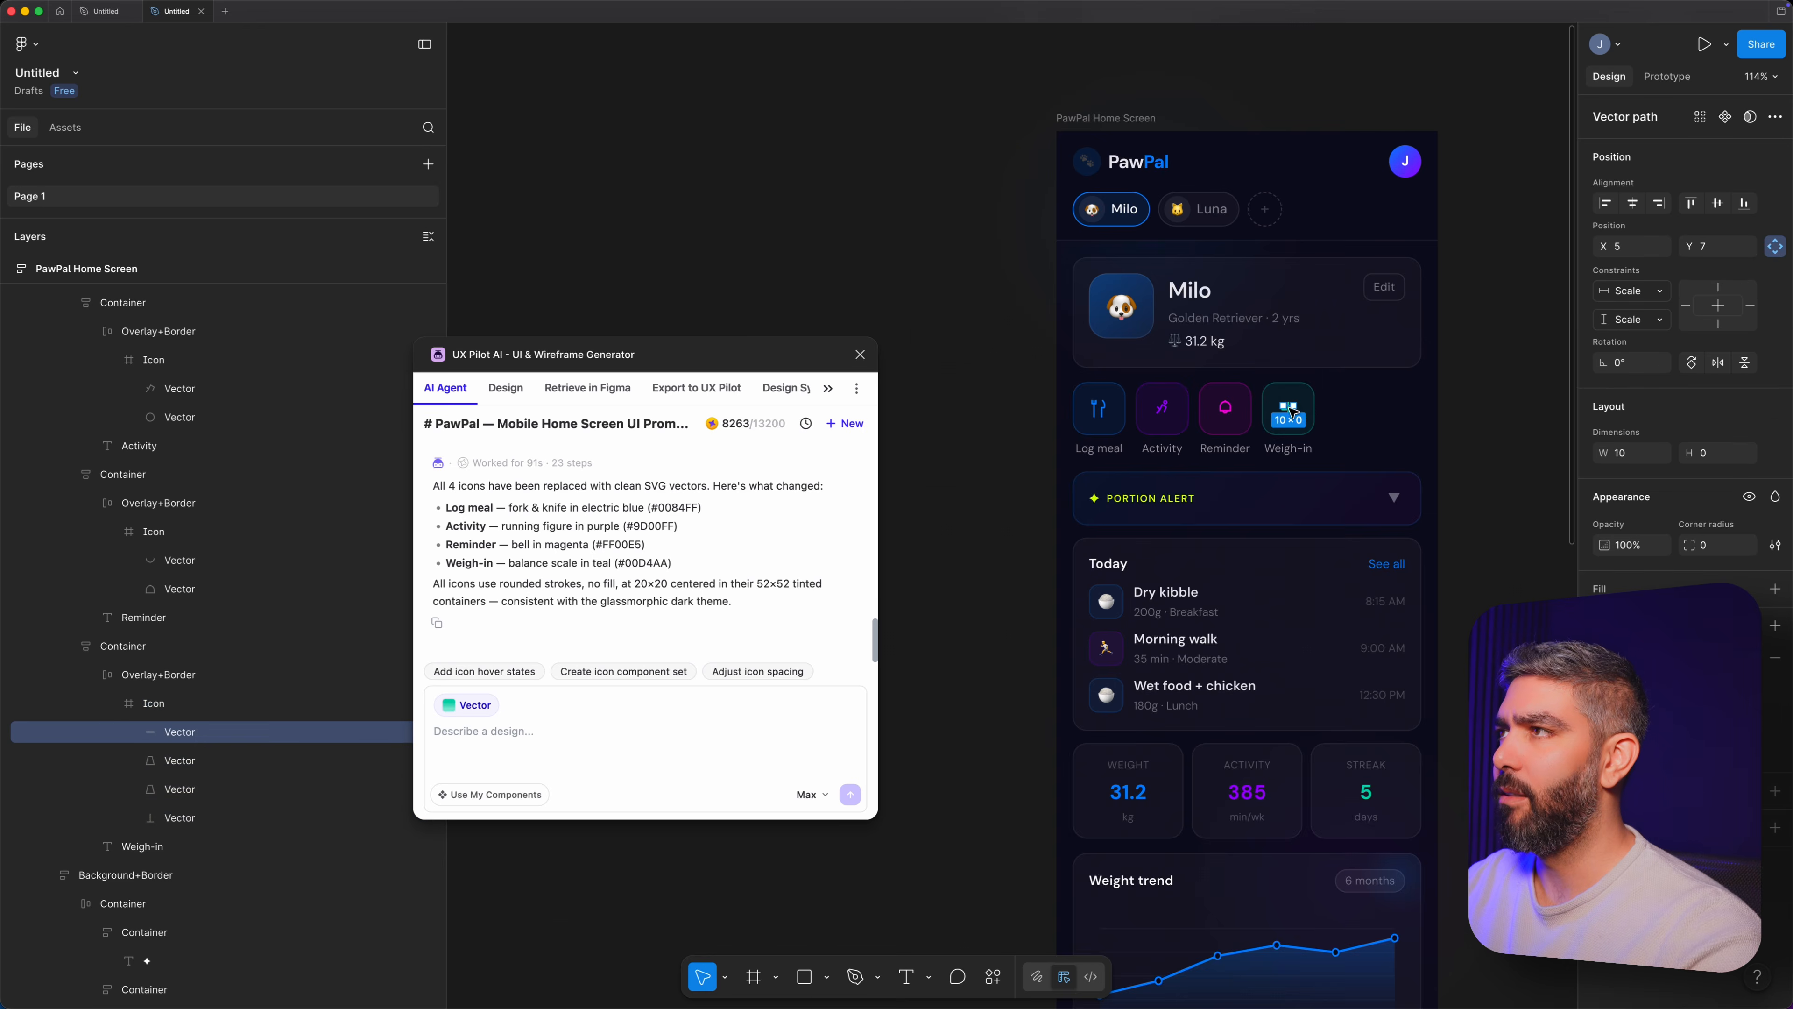
scroll(1289, 417, up, 5)
click(1283, 429)
Select content on the PawPal Home Screen and examine how its layers are named and nested.
scroll(1168, 419, down, 5)
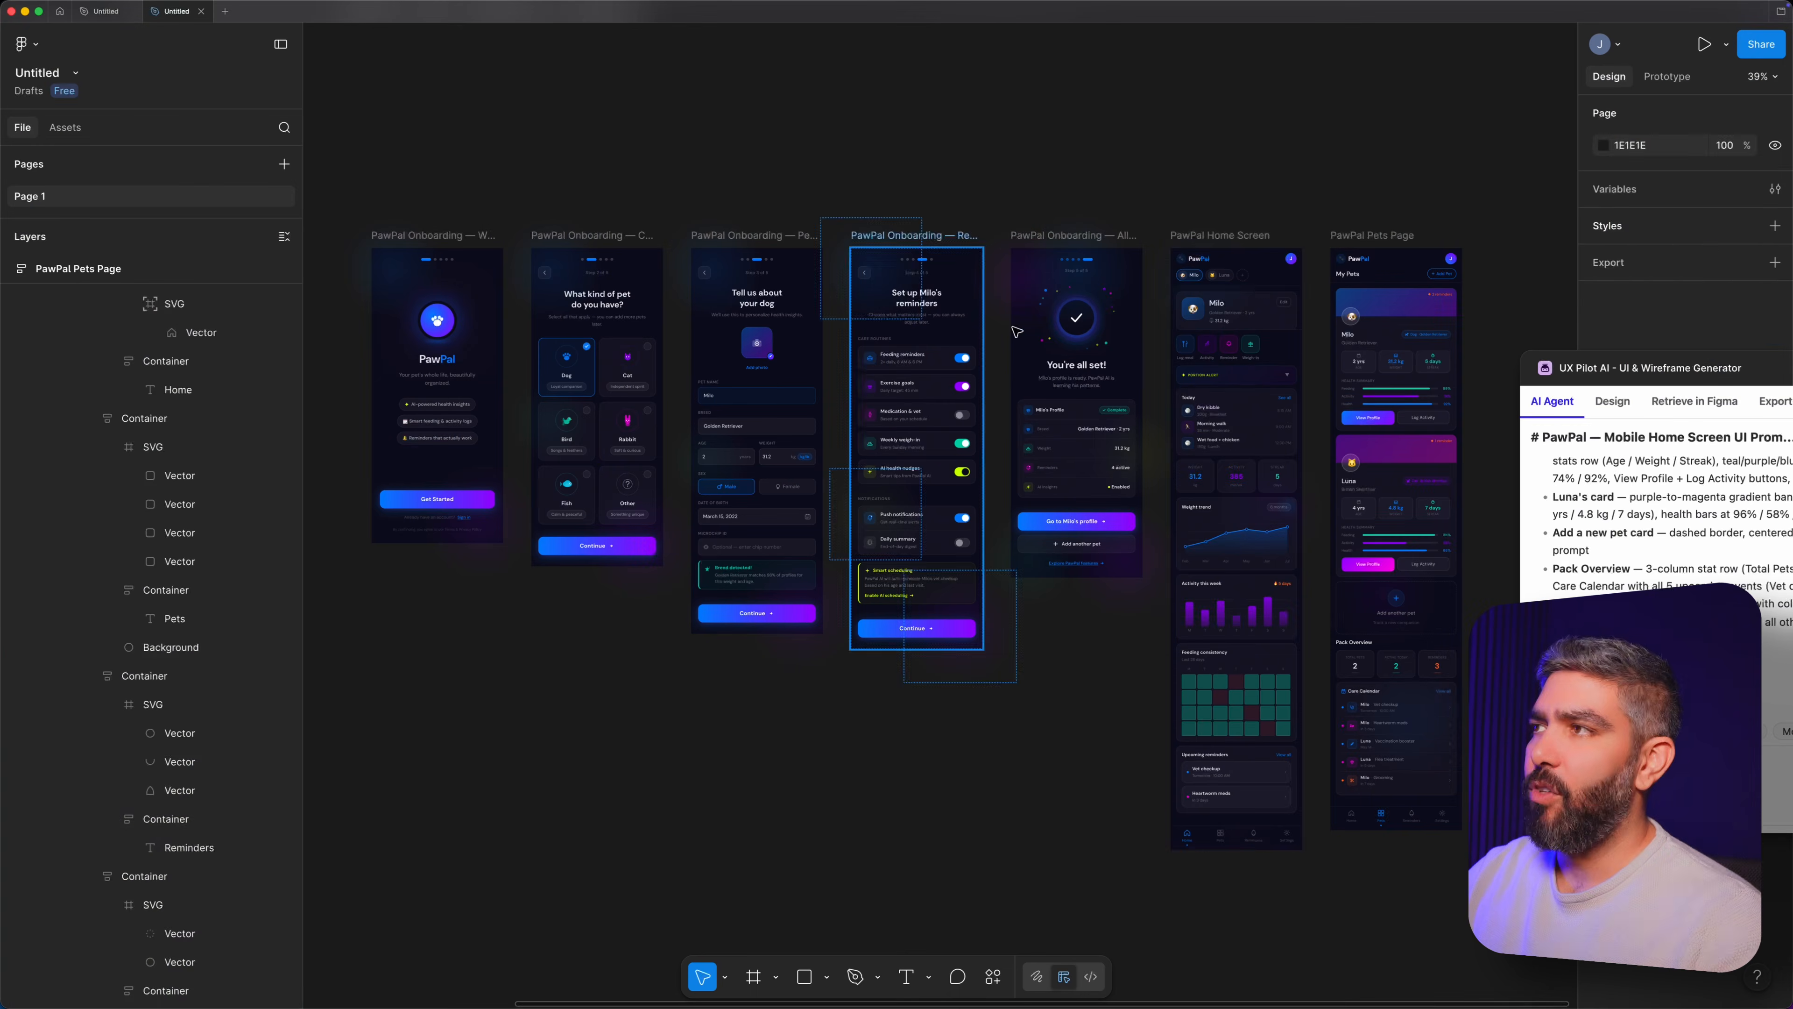
click(1220, 384)
scroll(225, 657, down, 5)
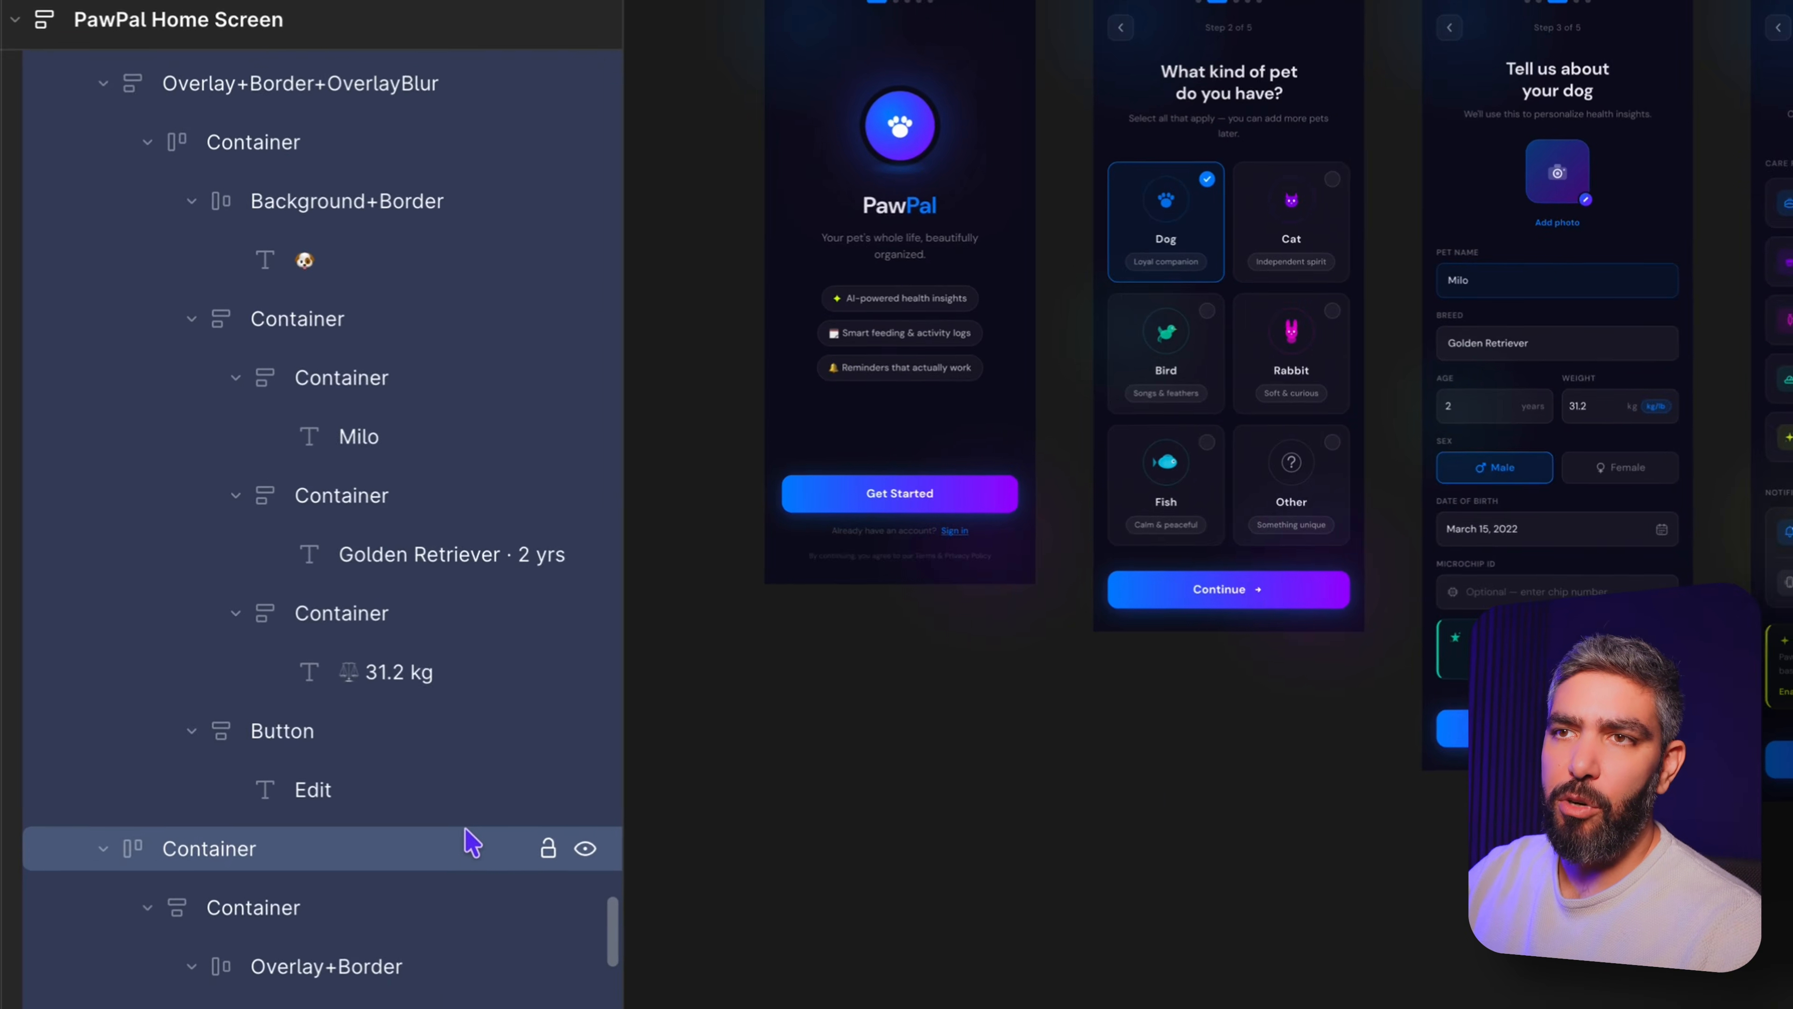
scroll(472, 840, down, 15)
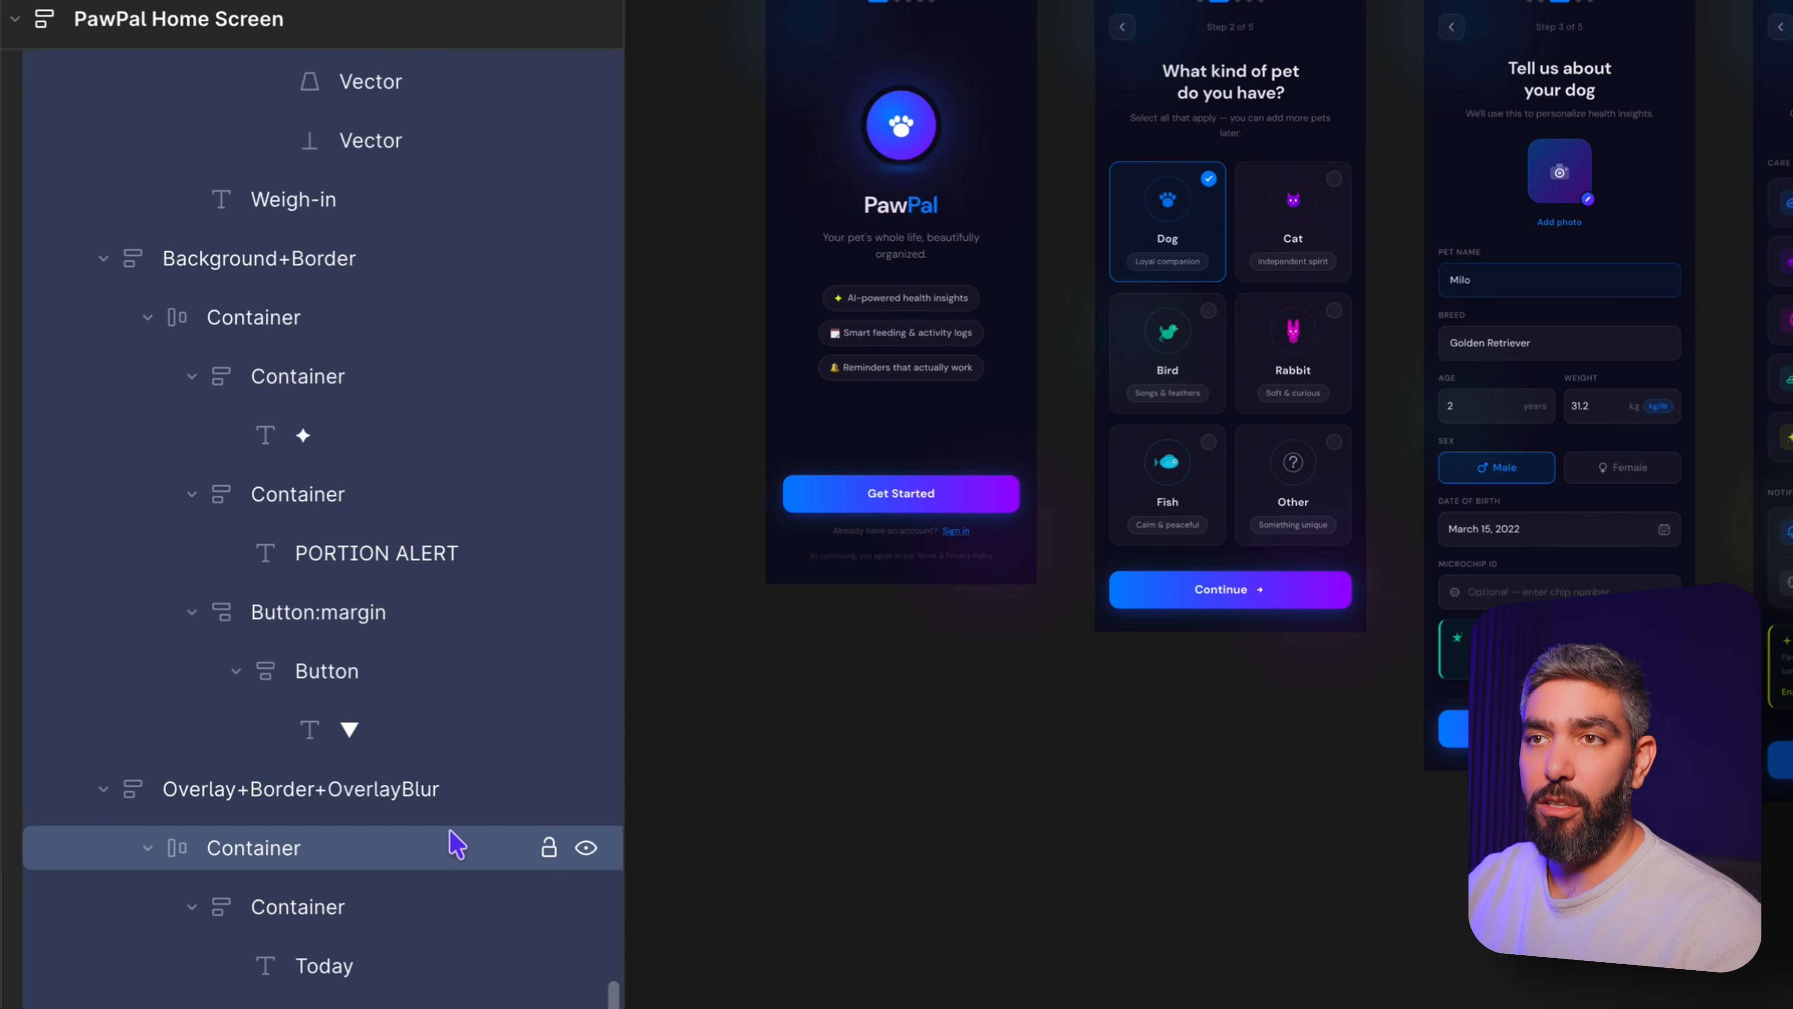
scroll(456, 839, down, 15)
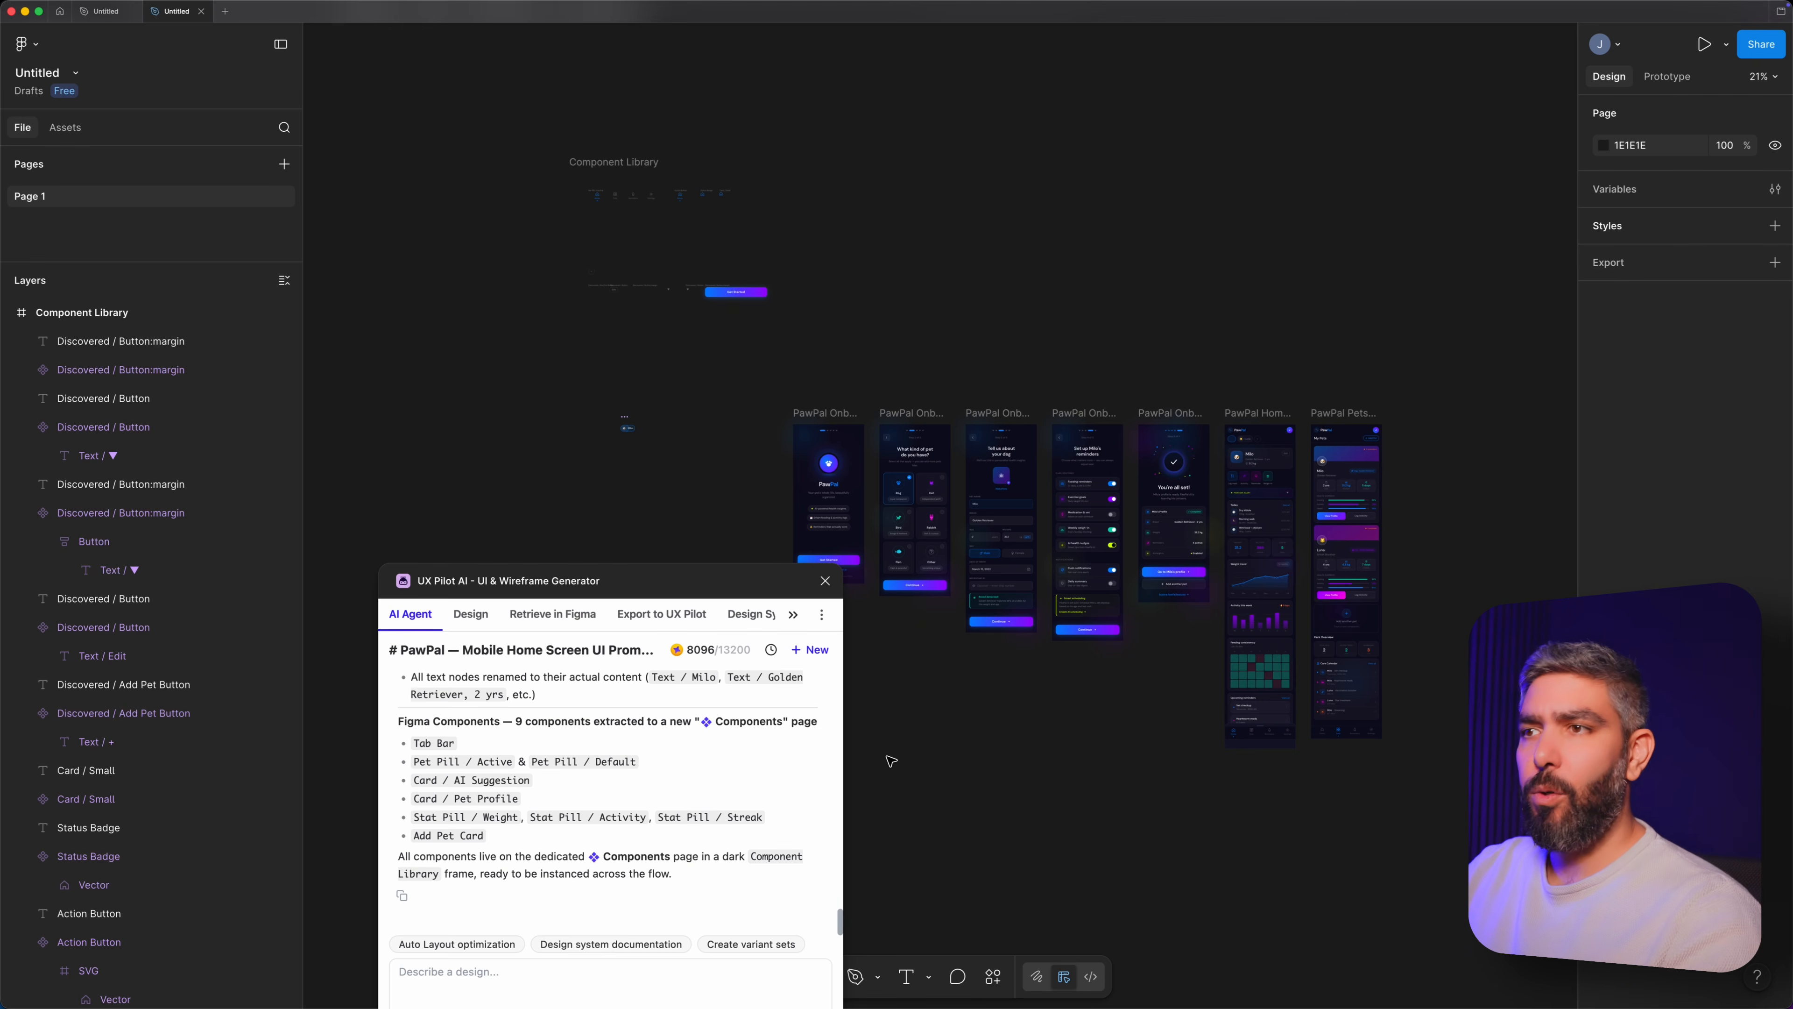
Review the agent's layer renaming and component summary, and check the layer names around the Choose Species onboarding screen.
scroll(758, 770, up, 5)
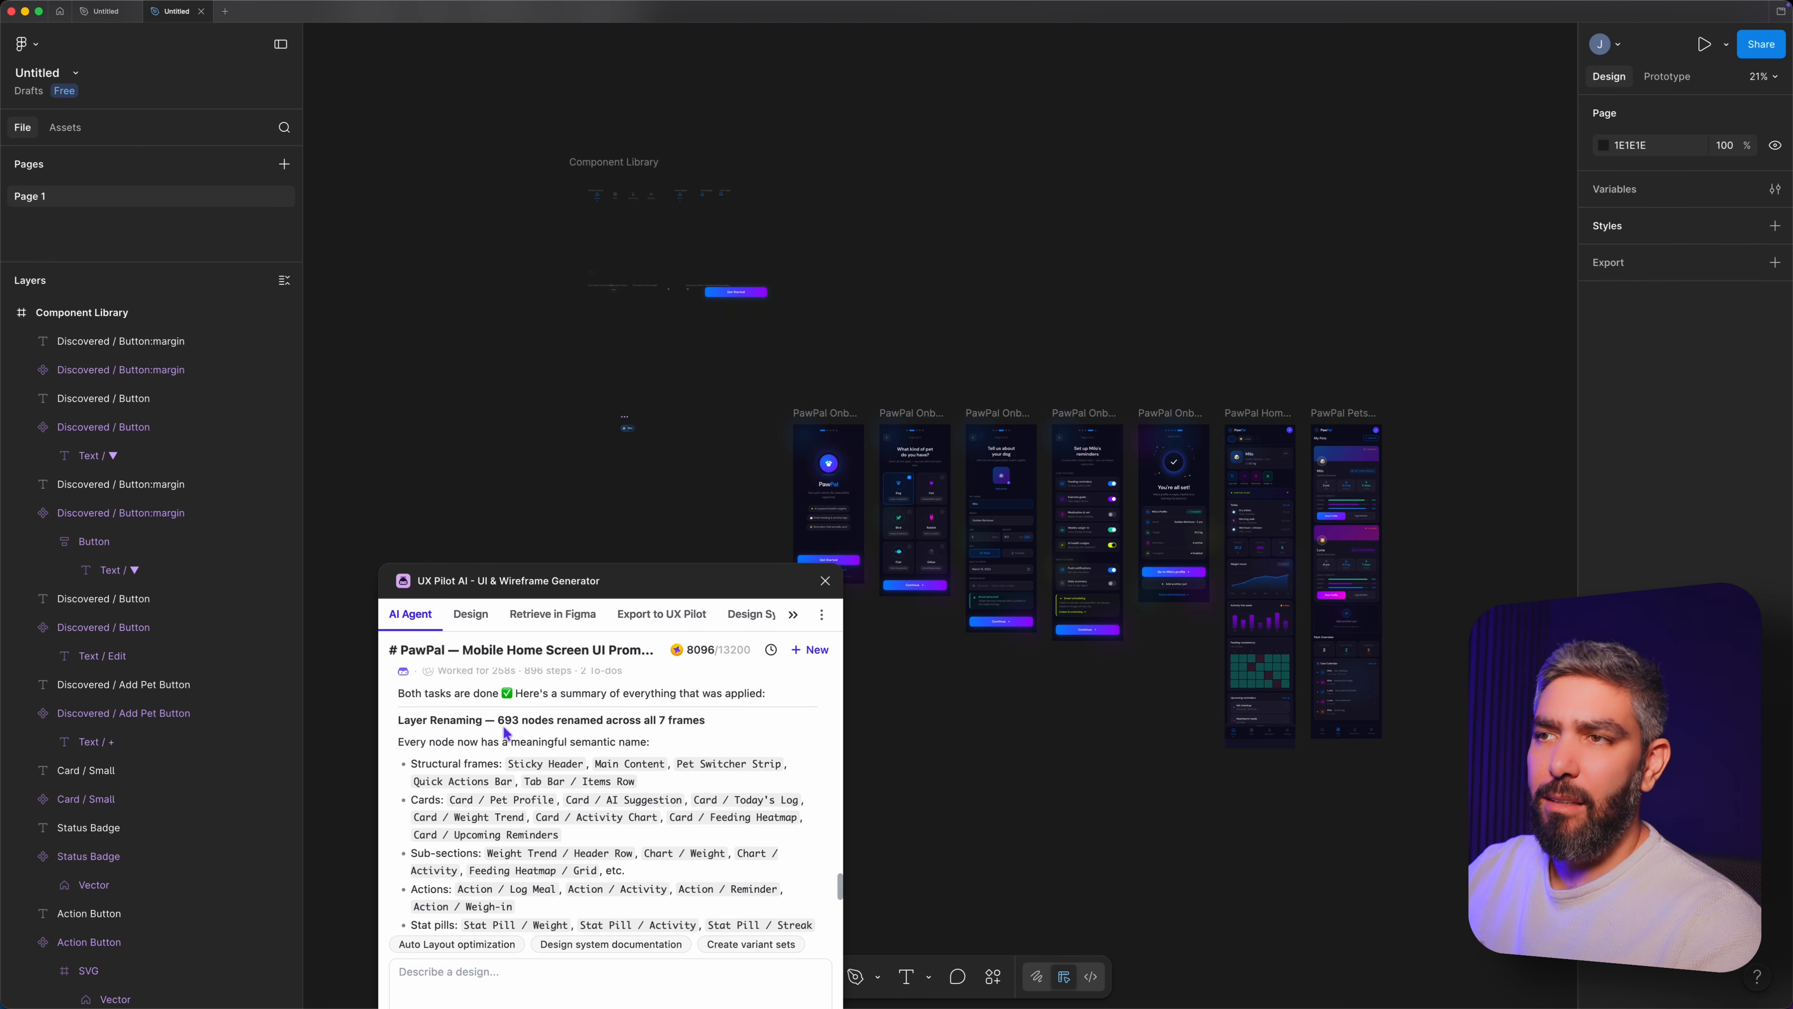
scroll(664, 767, down, 5)
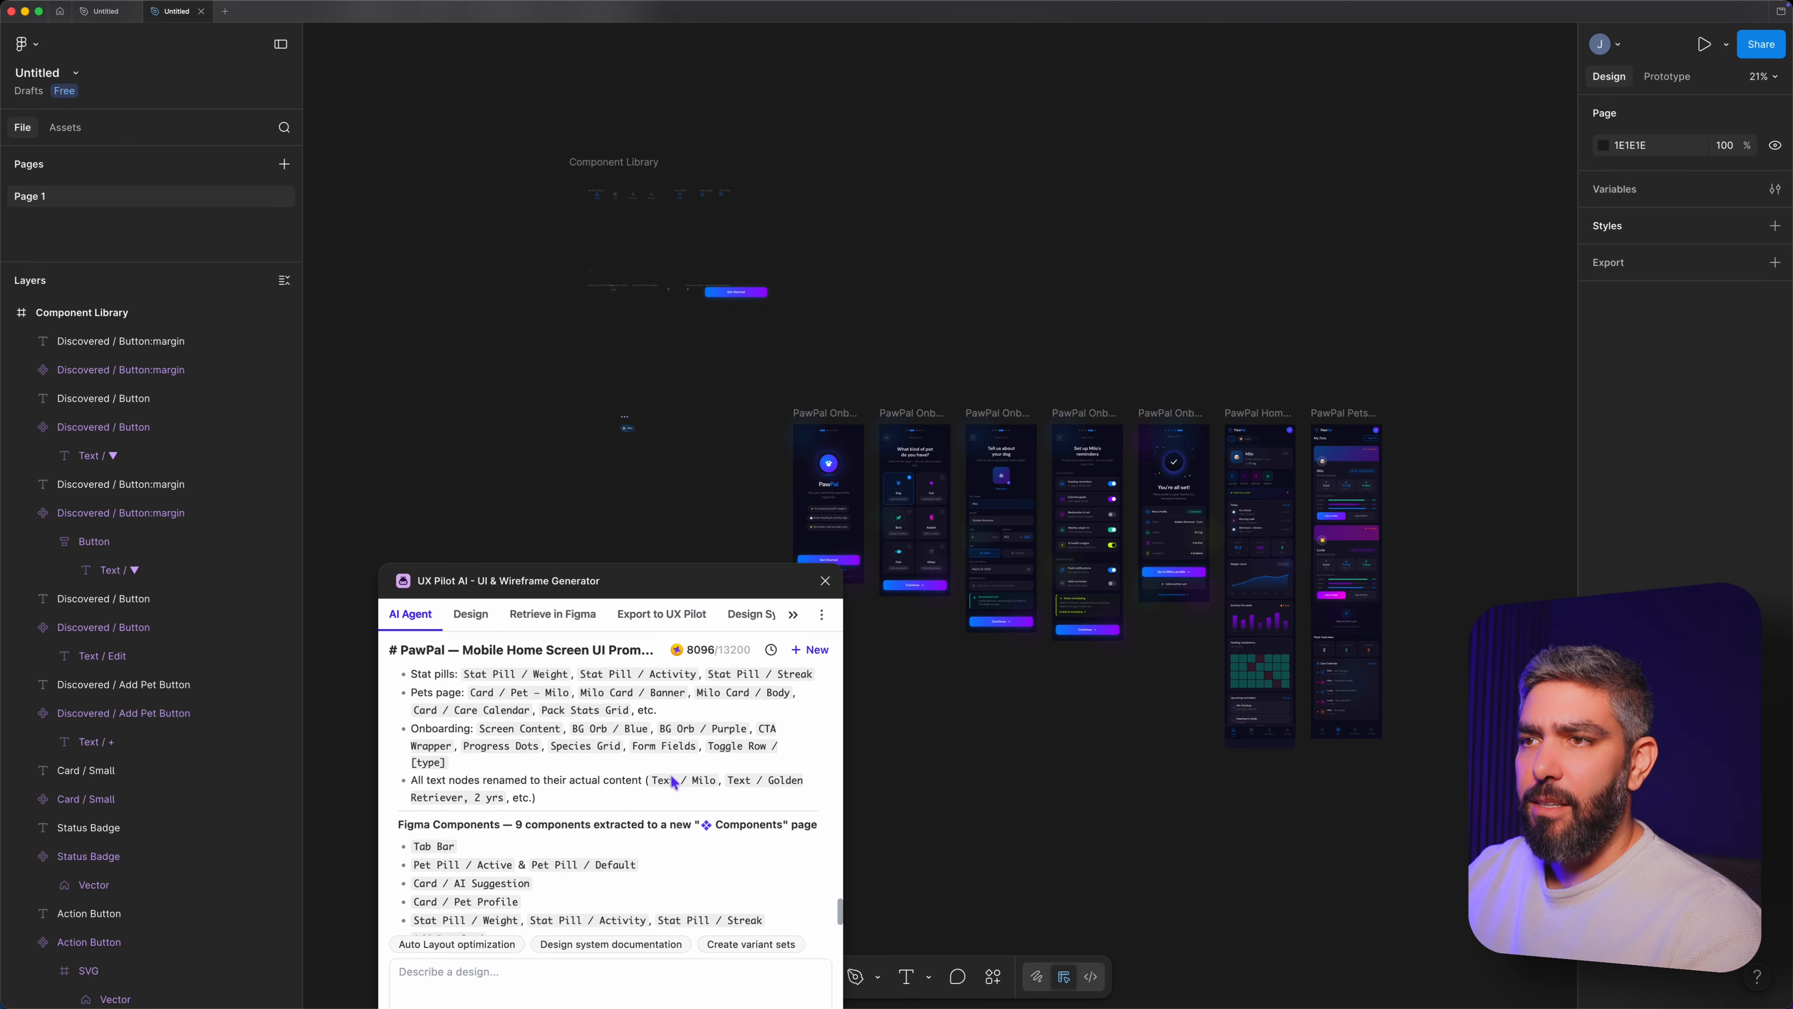
scroll(671, 780, down, 2)
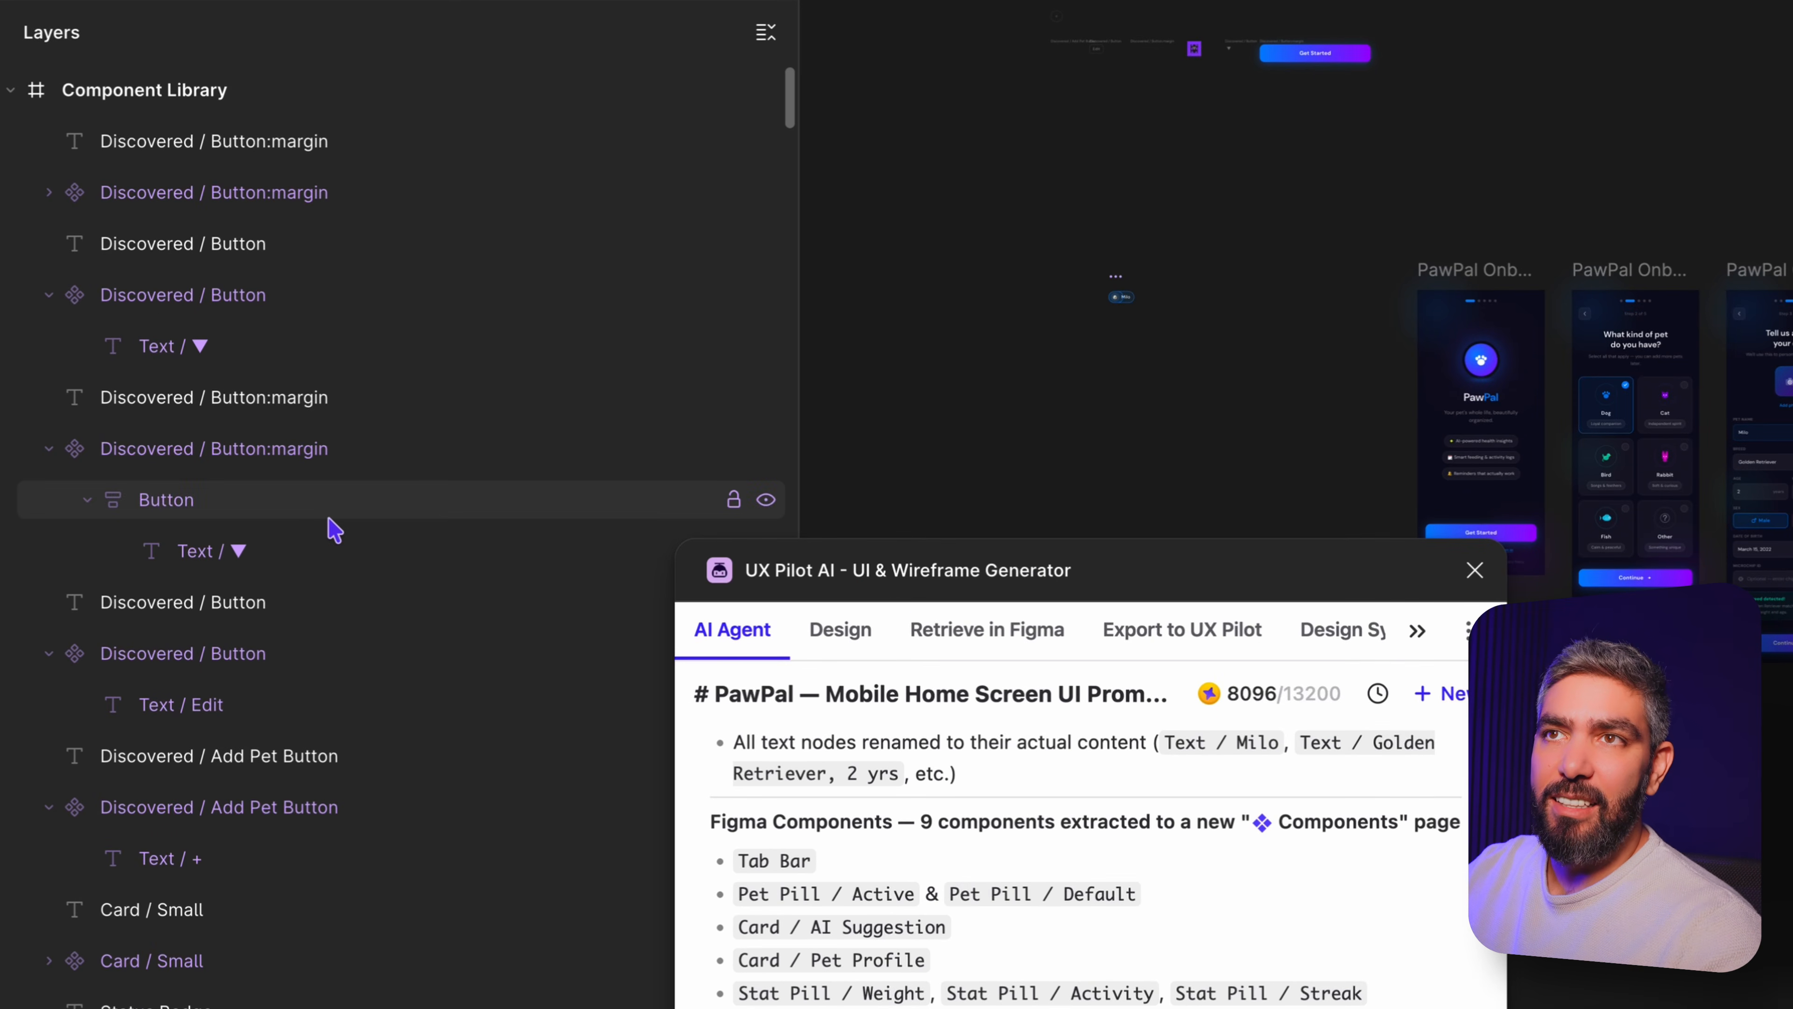
click(1694, 402)
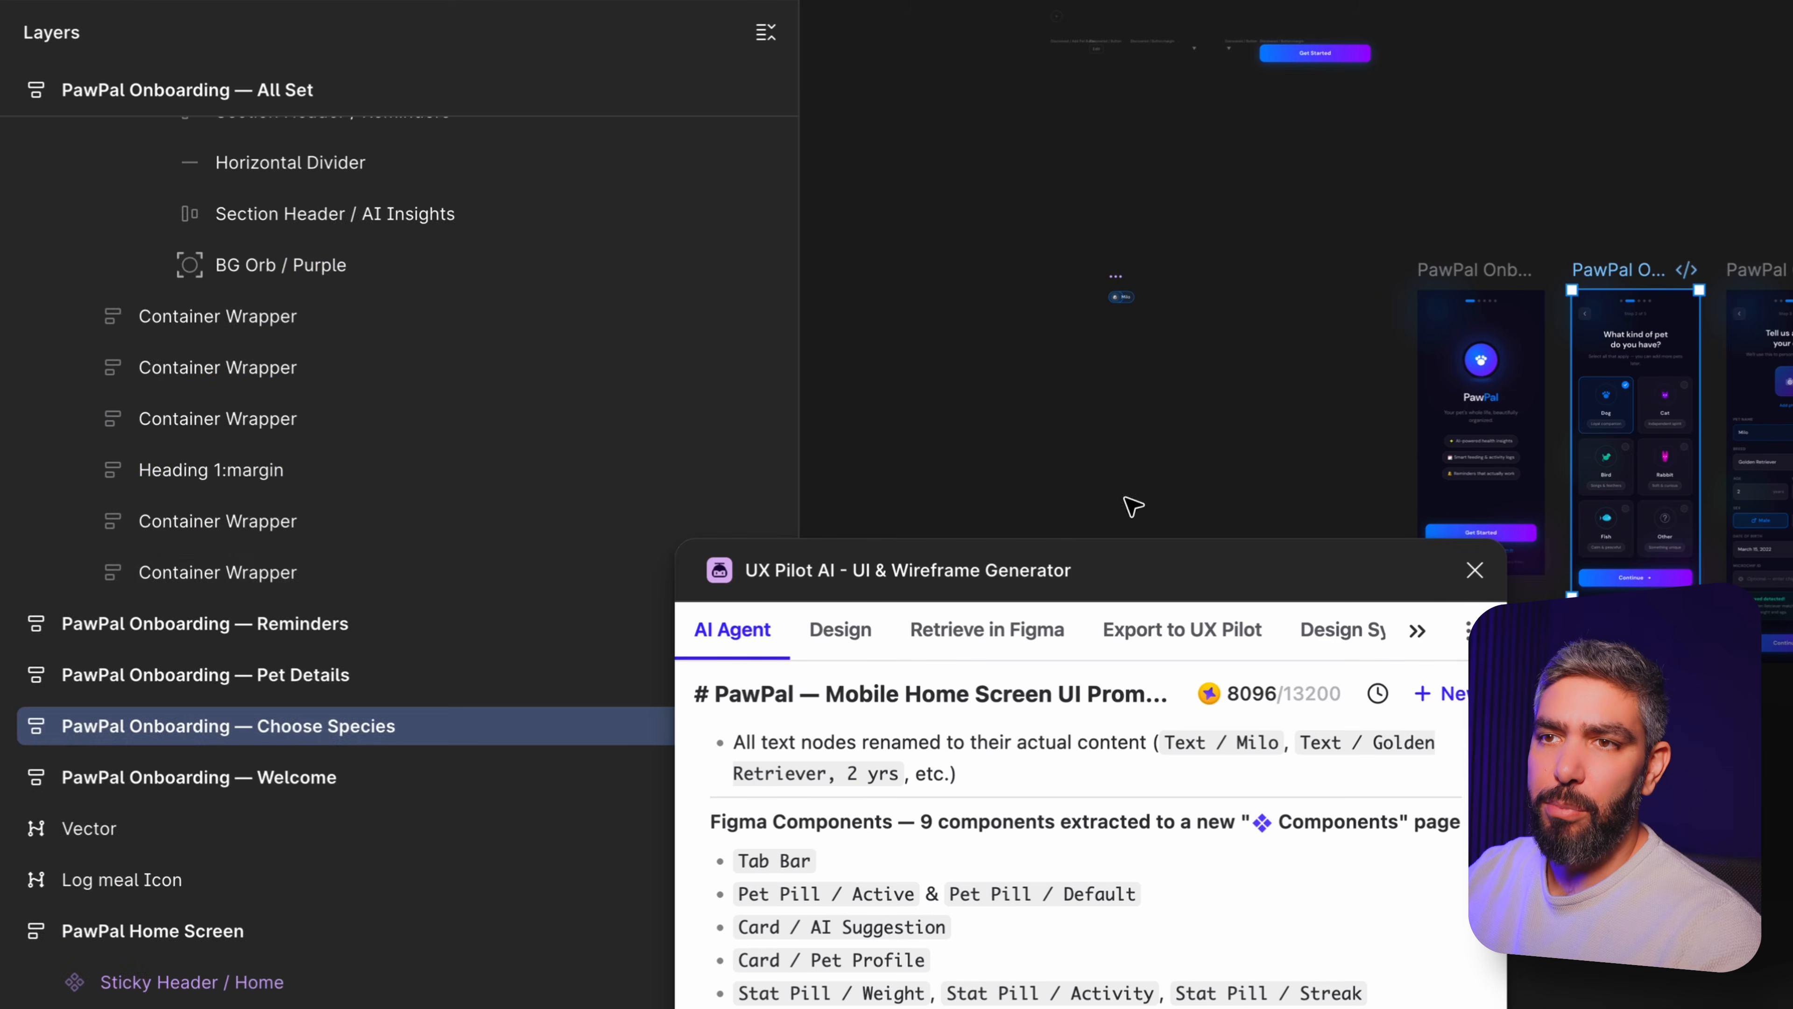
scroll(466, 471, down, 8)
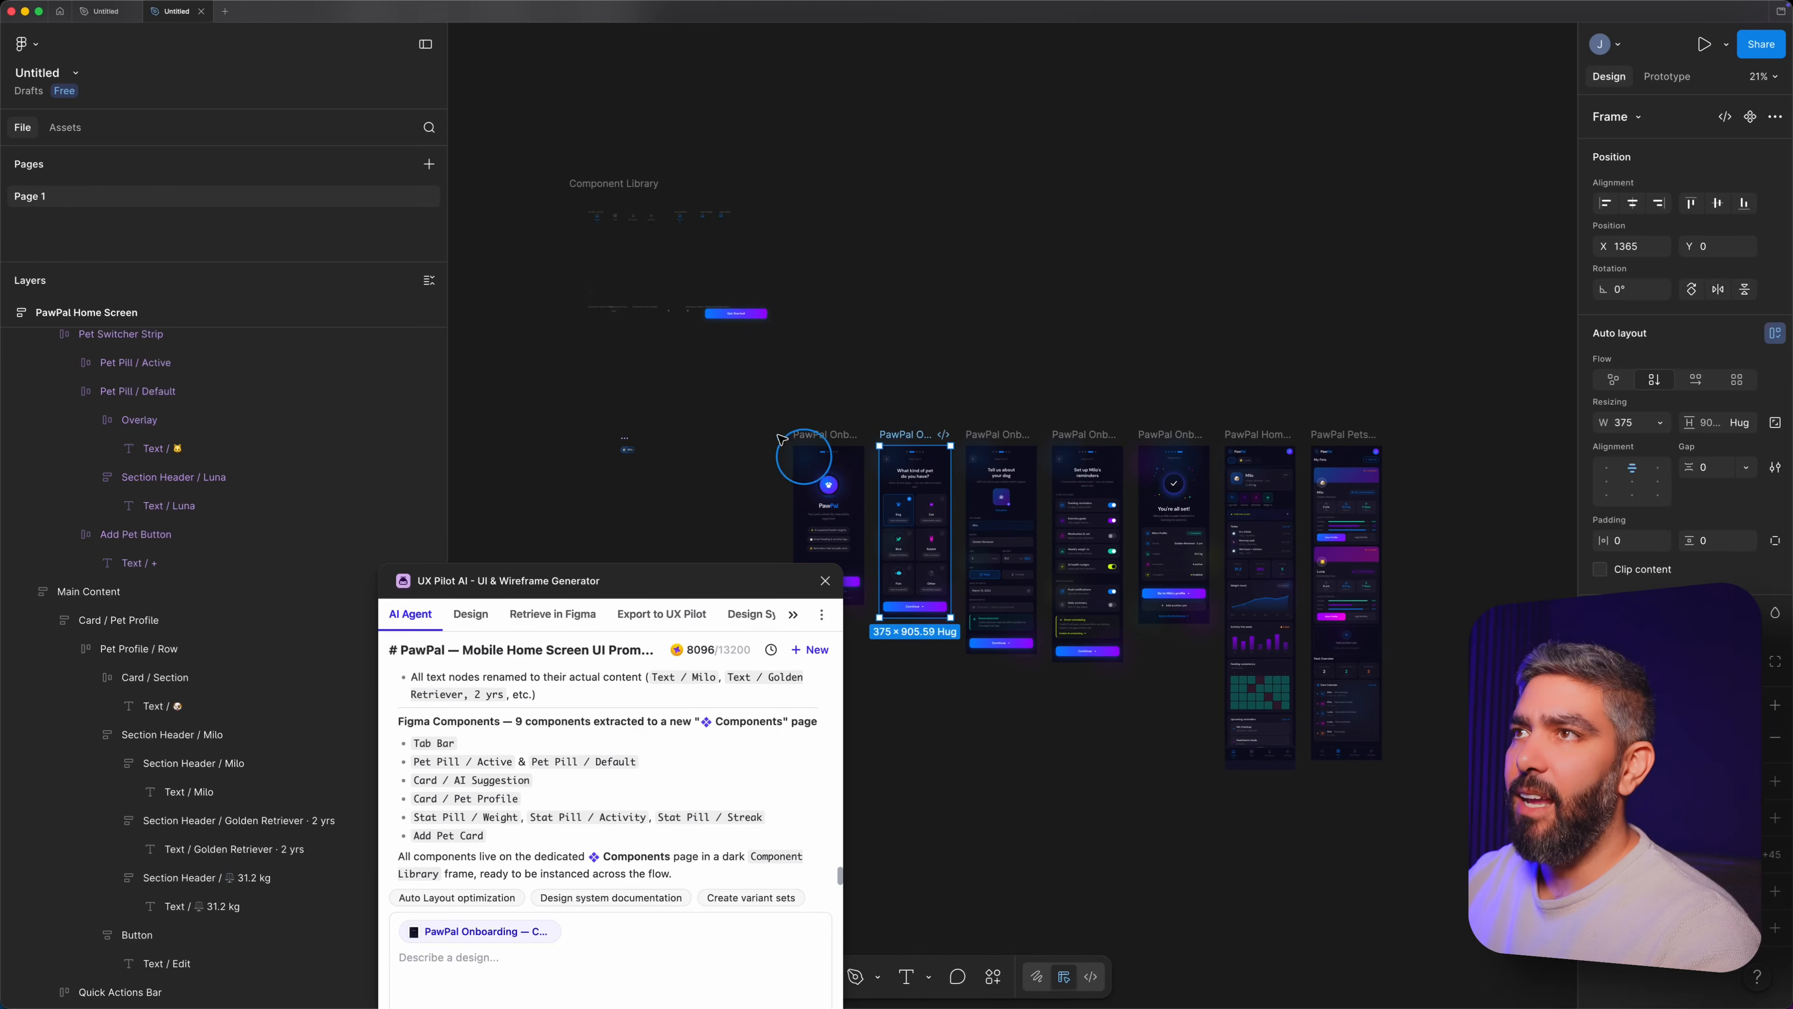
Select the Component Library frame and prompt "move the component library to a different page and create a design system that includes the components".
scroll(693, 367, left, 5)
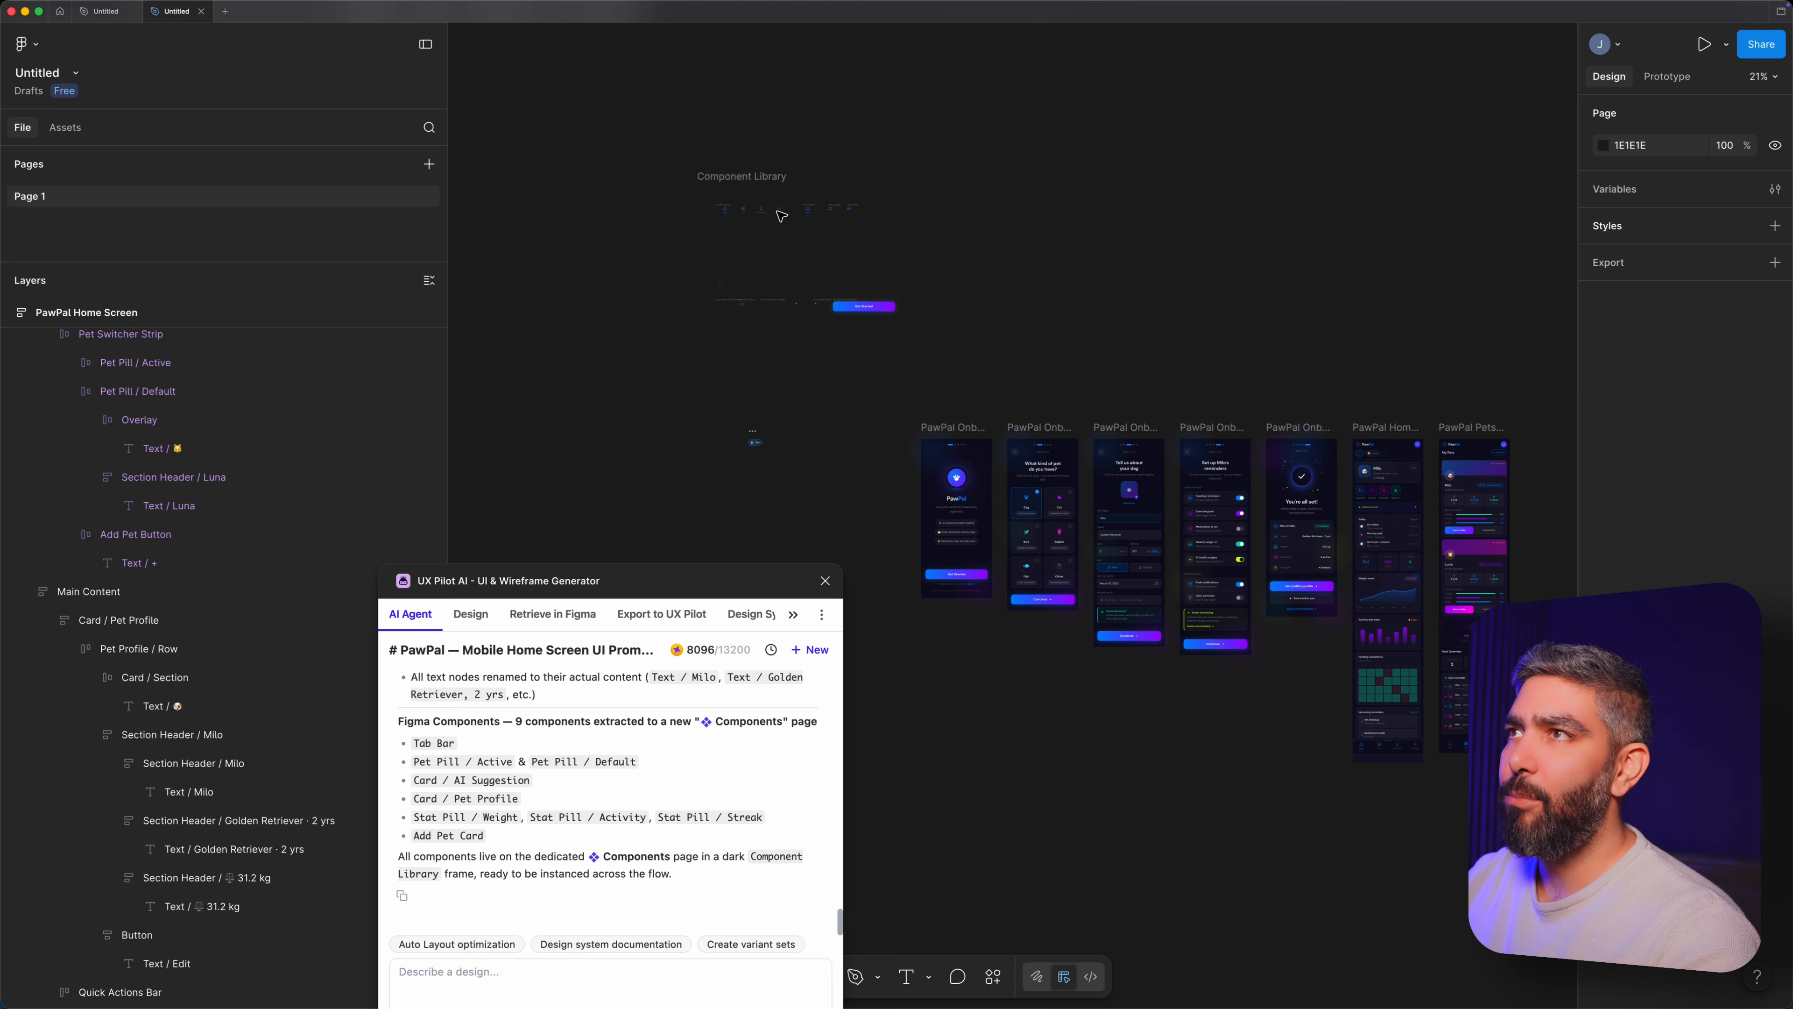
click(779, 186)
scroll(759, 456, up, 3)
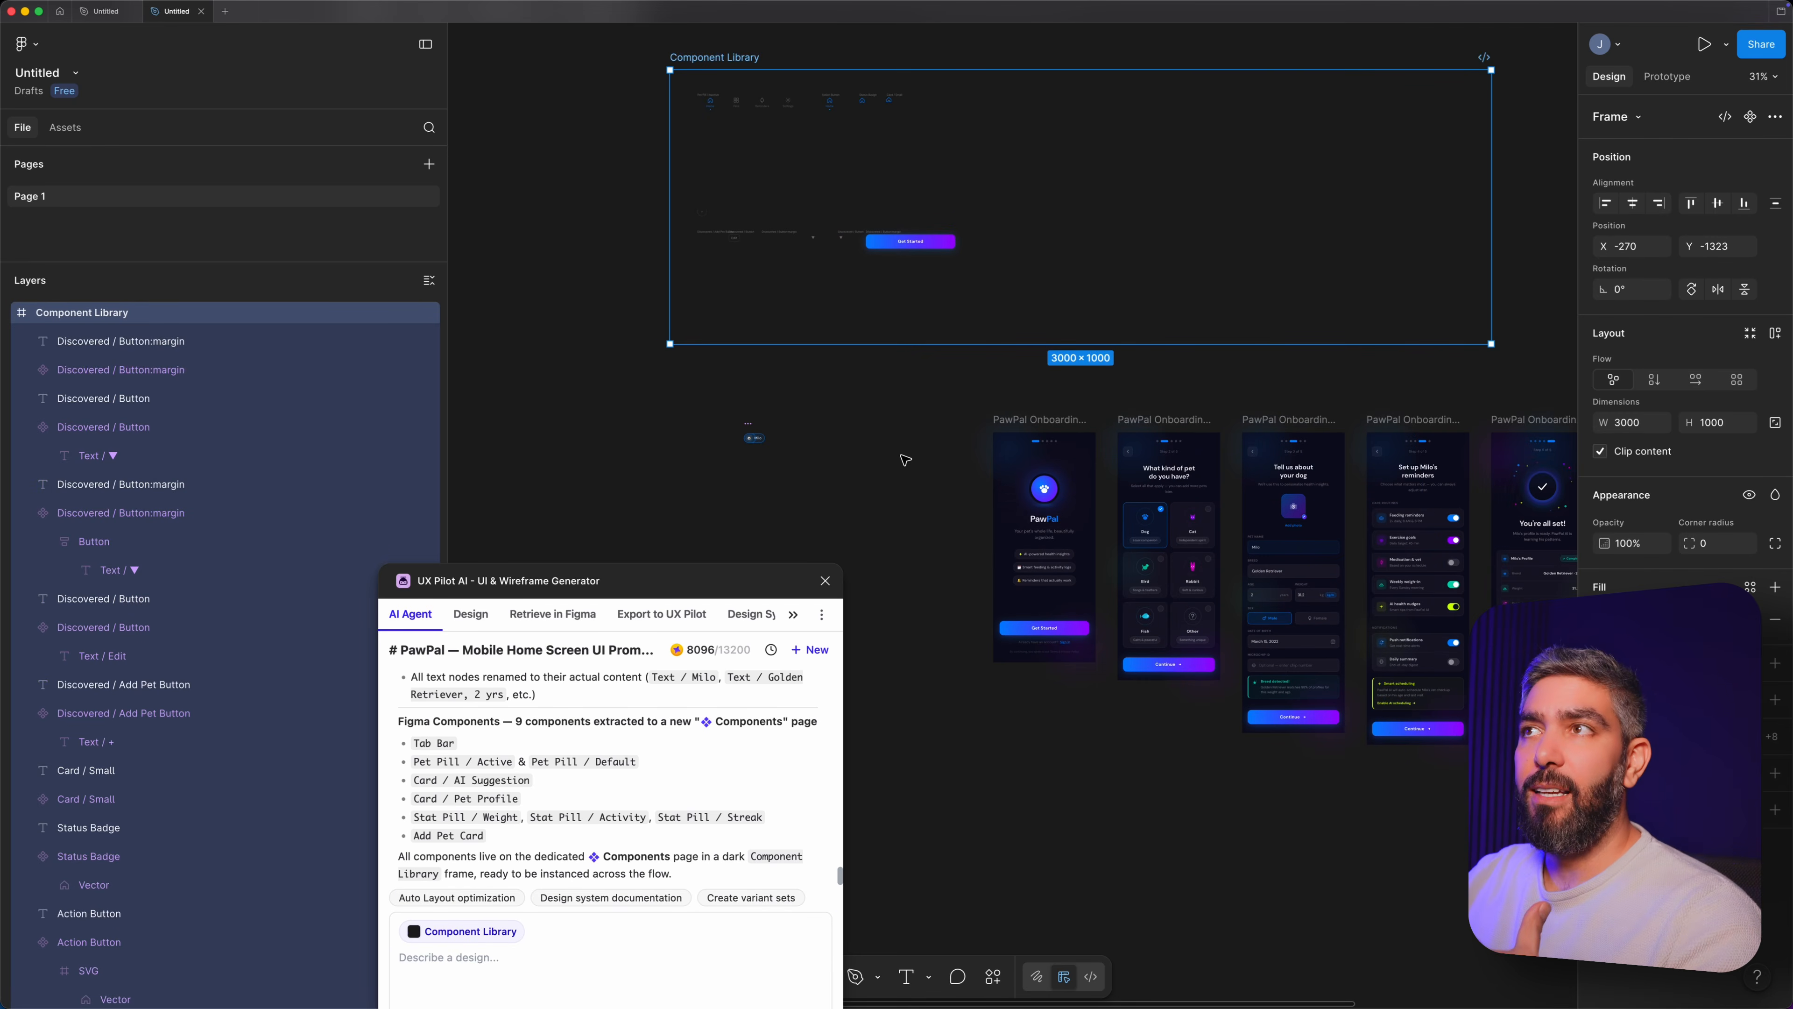
text(move the component library to a different page and create a design system that includes the components)
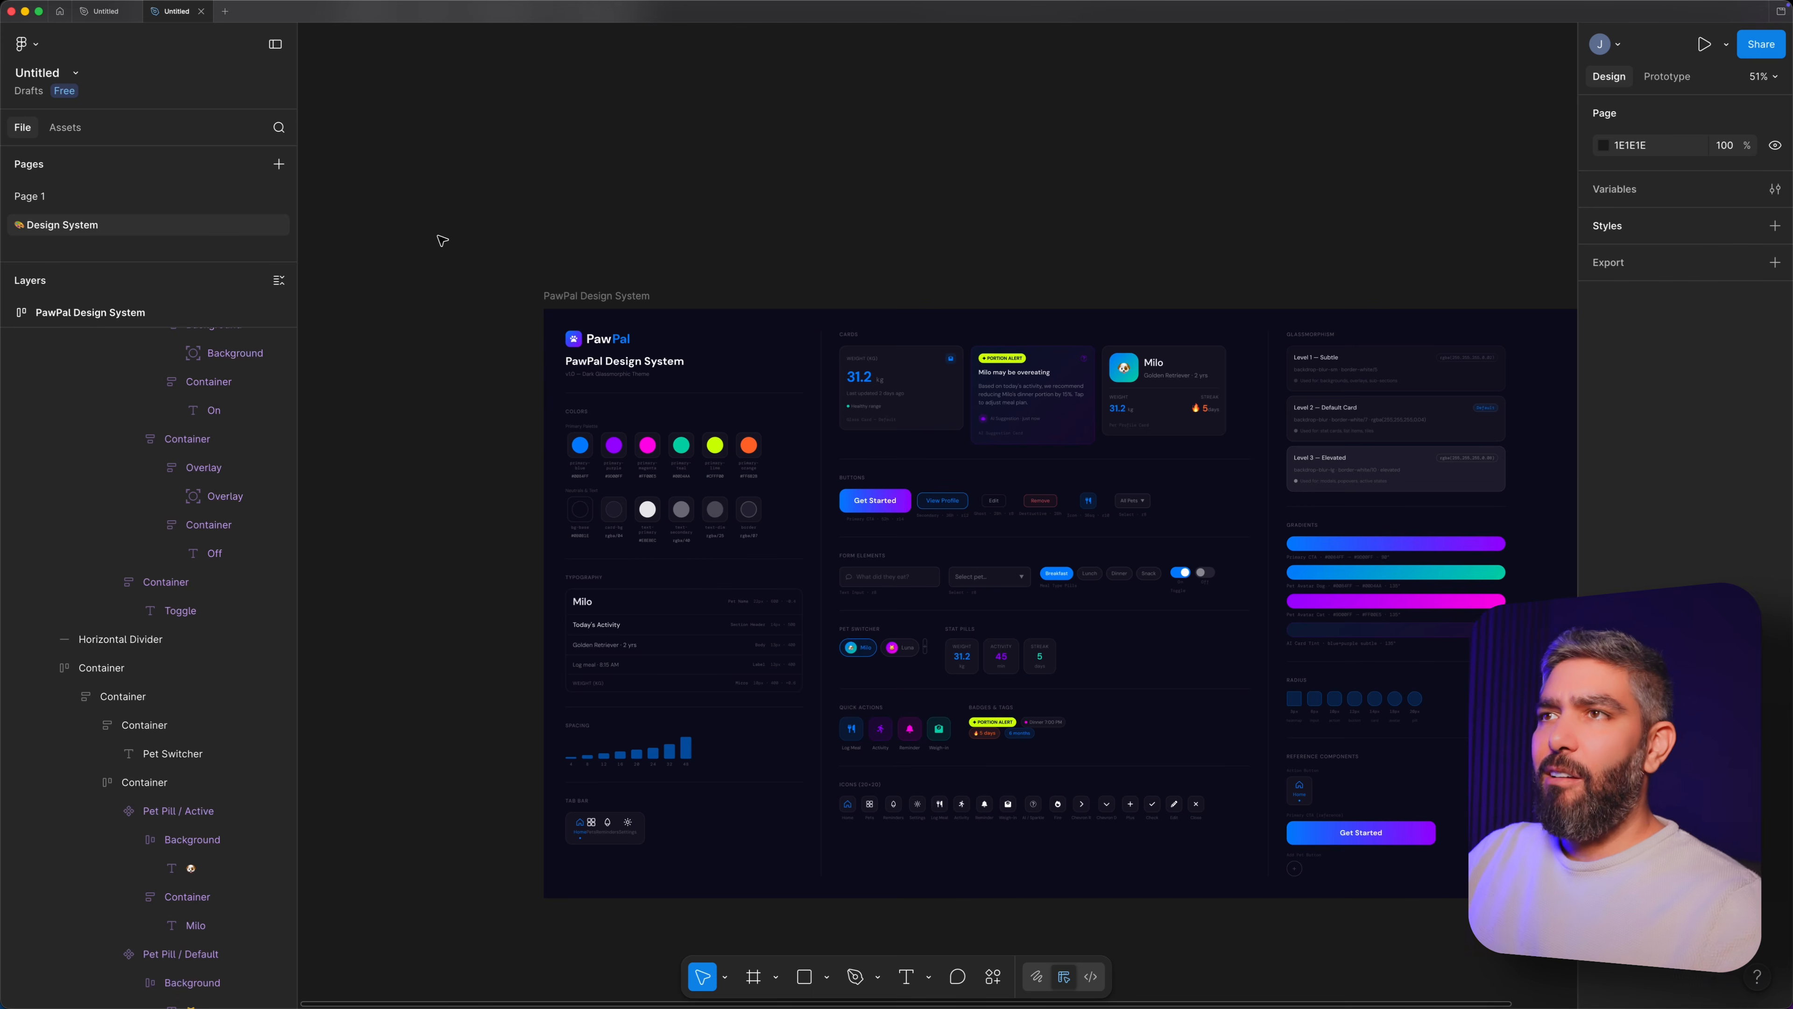
Examine the PawPal Design System's Buttons section and its layers.
scroll(483, 257, up, 1)
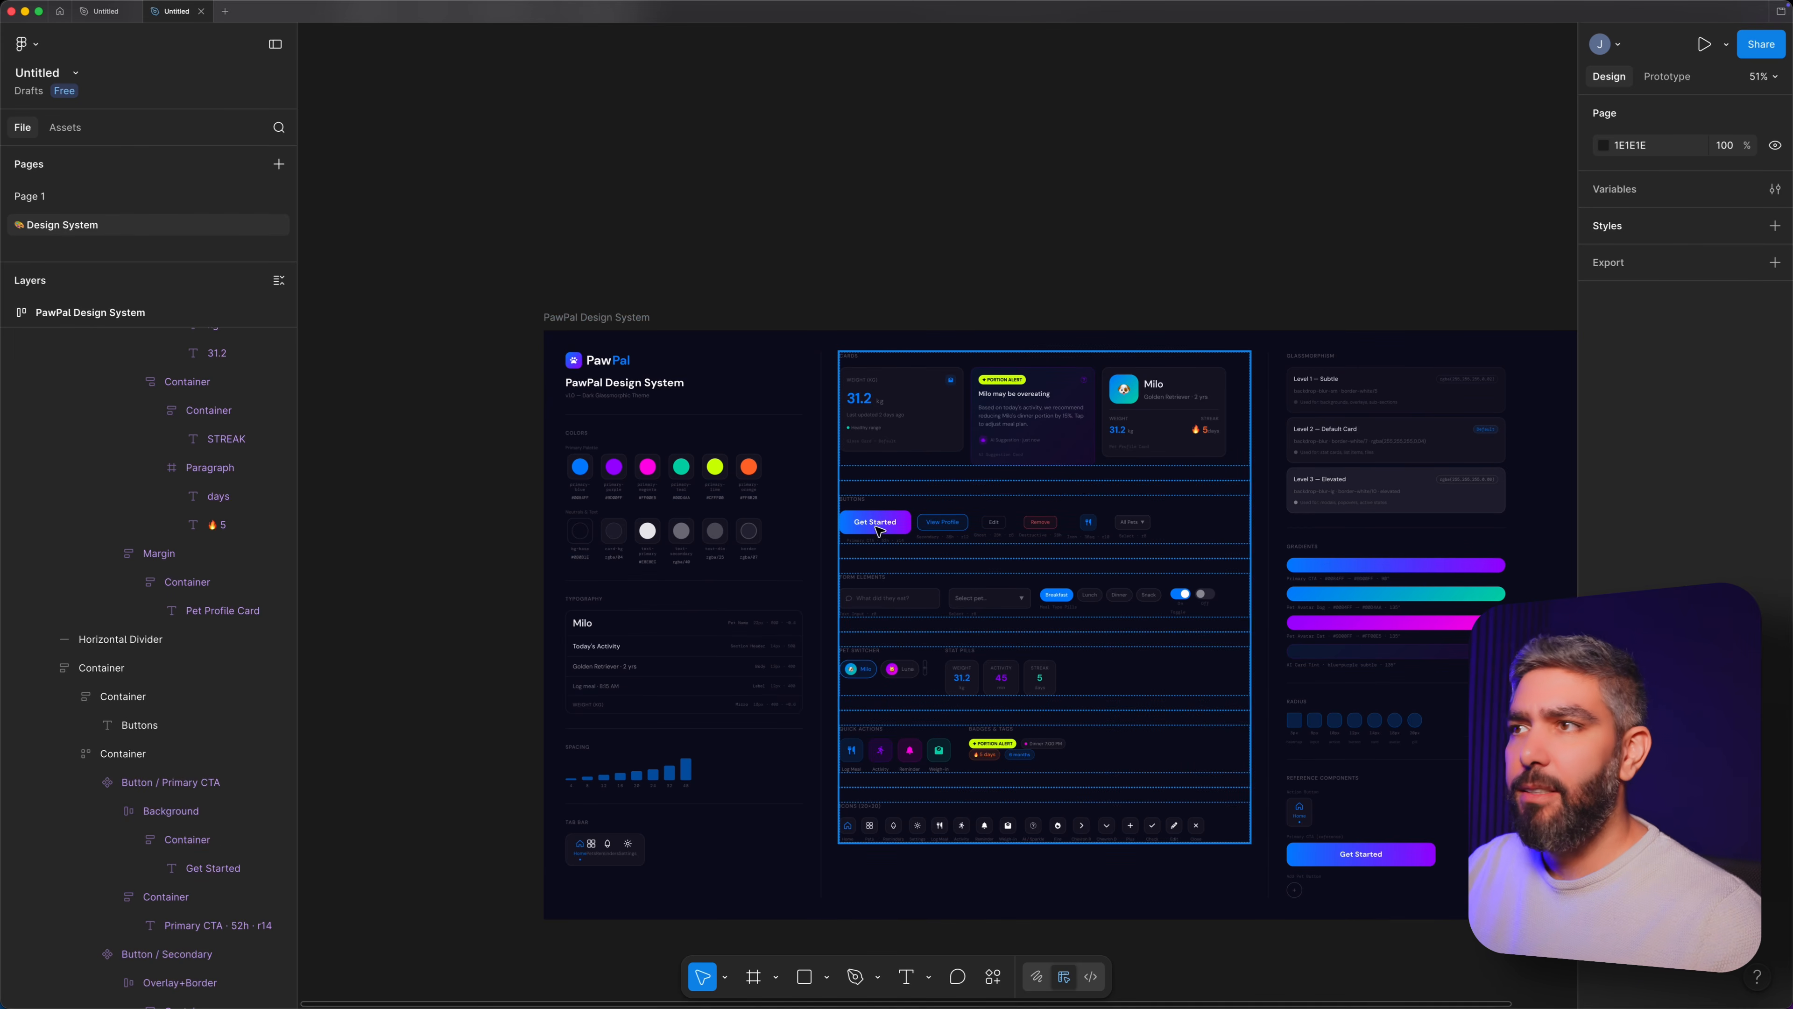
double_click(880, 526)
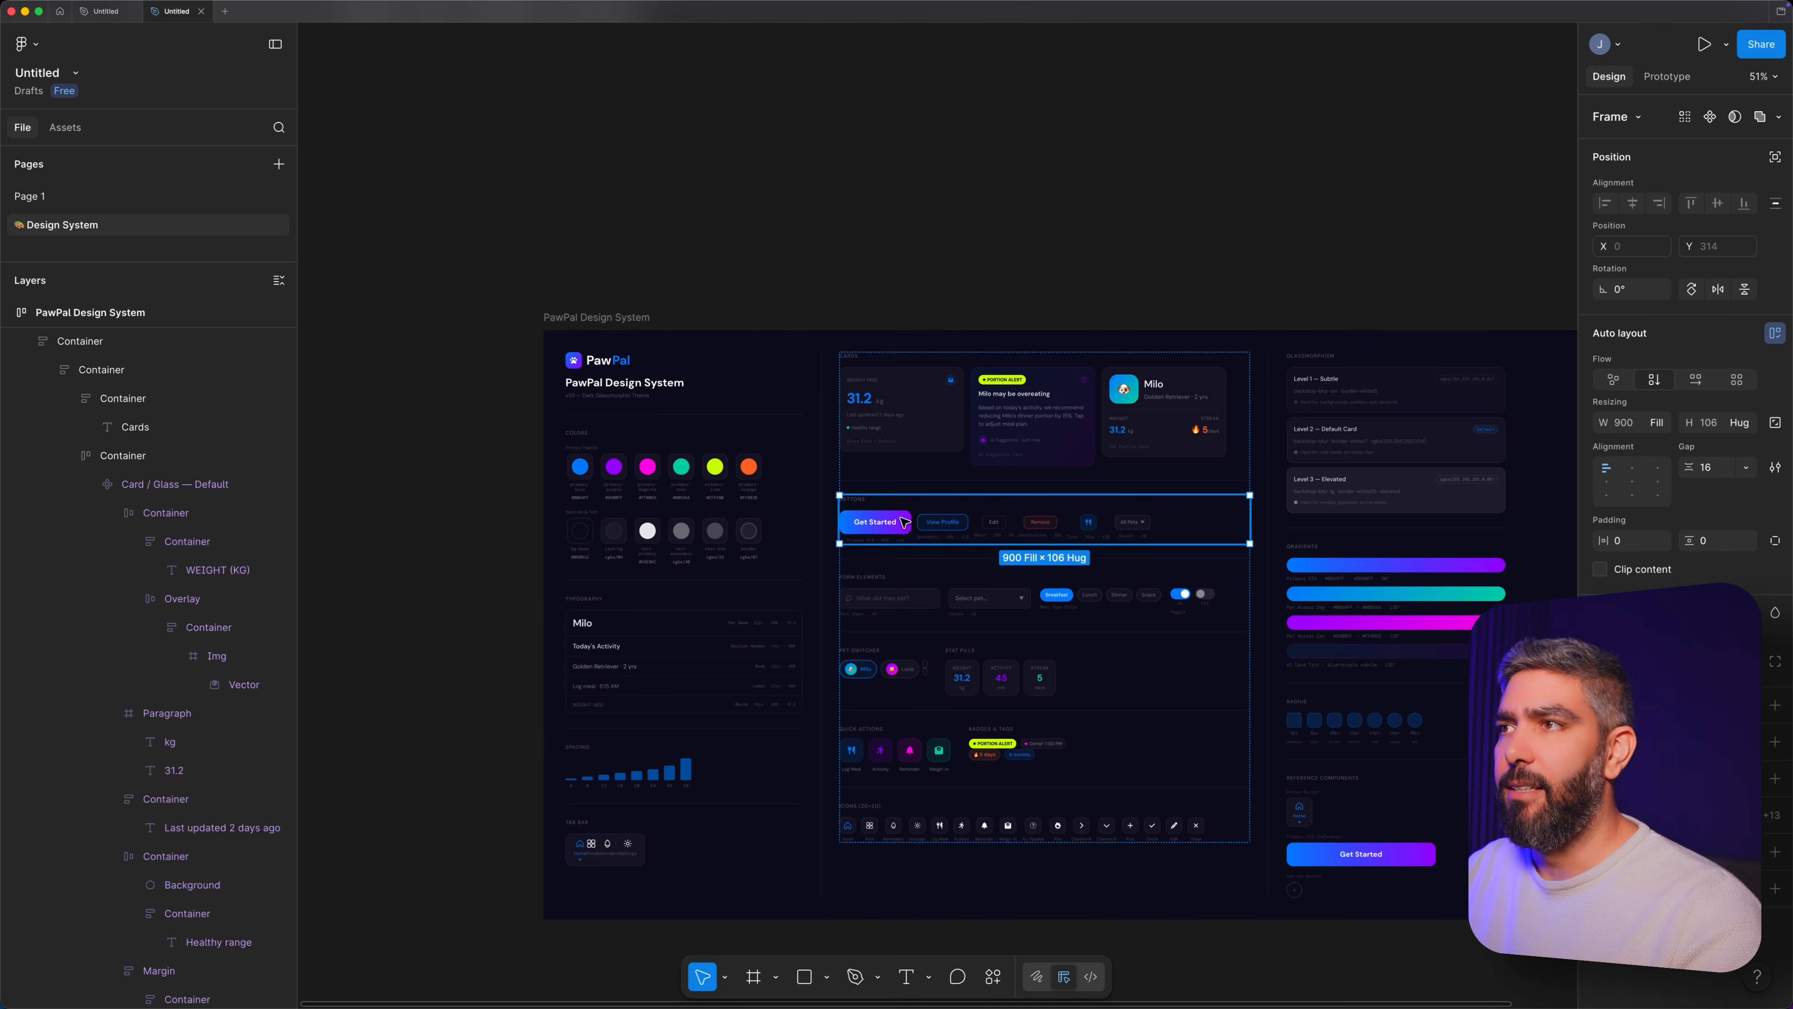